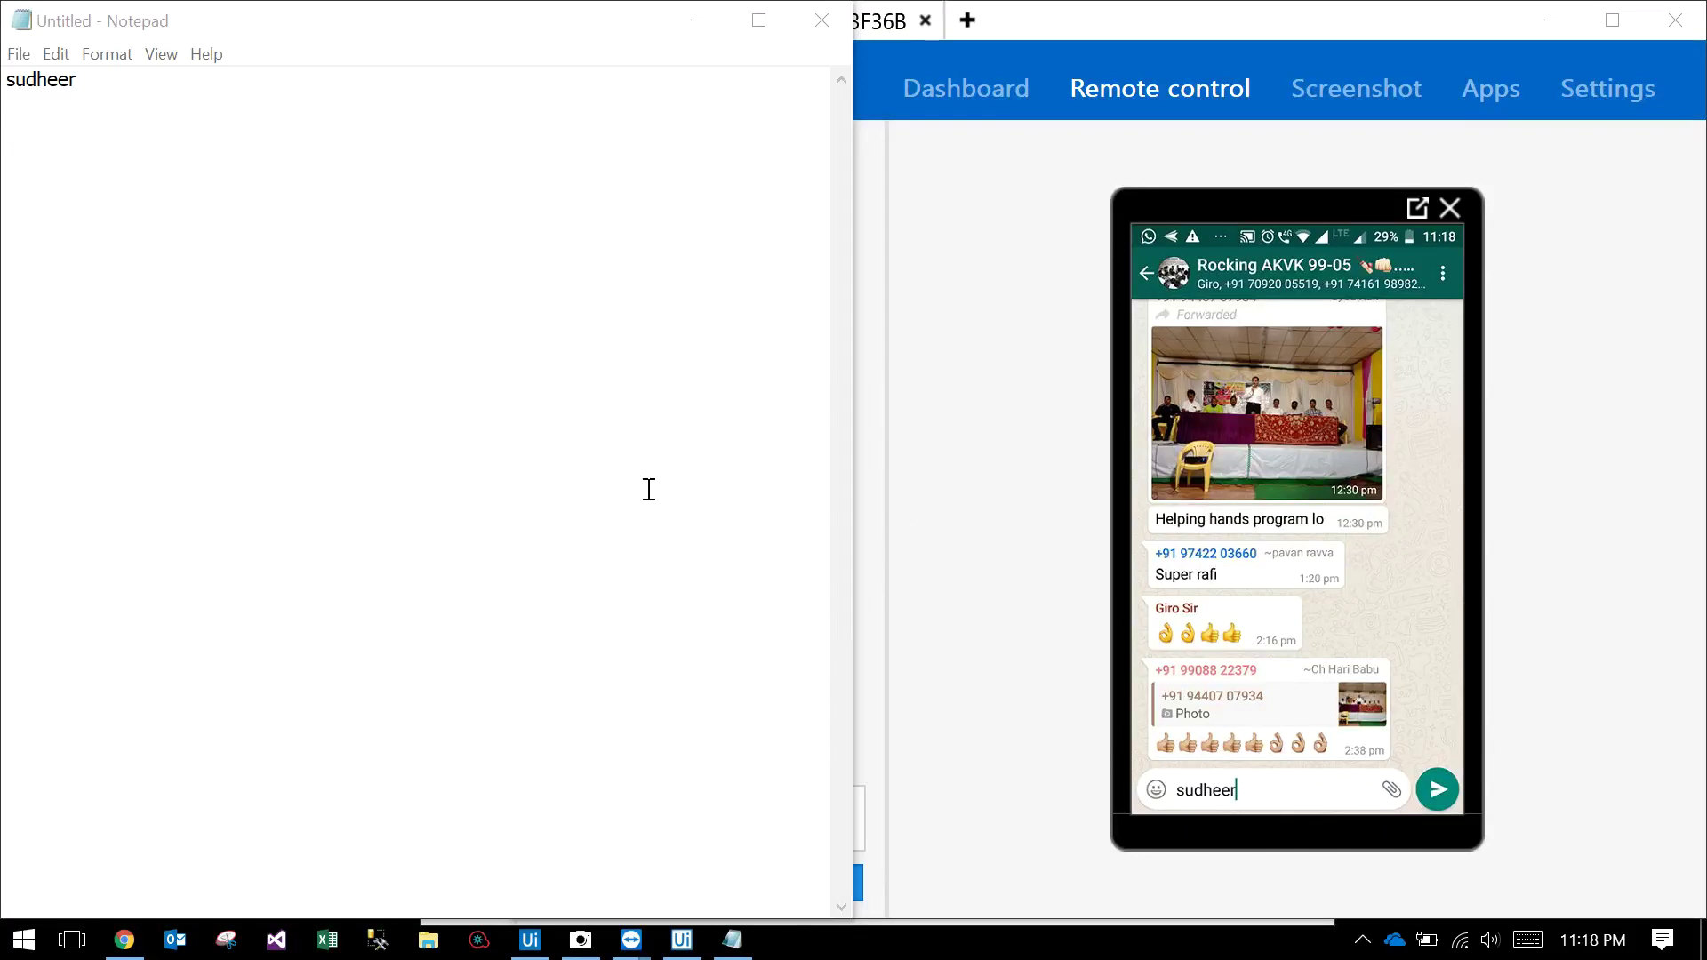
Replace the Notepad text with 'today i would like to show cloud clipboard', fixing typos, and start a new line
click(649, 490)
key(ctrl+a)
key(Delete)
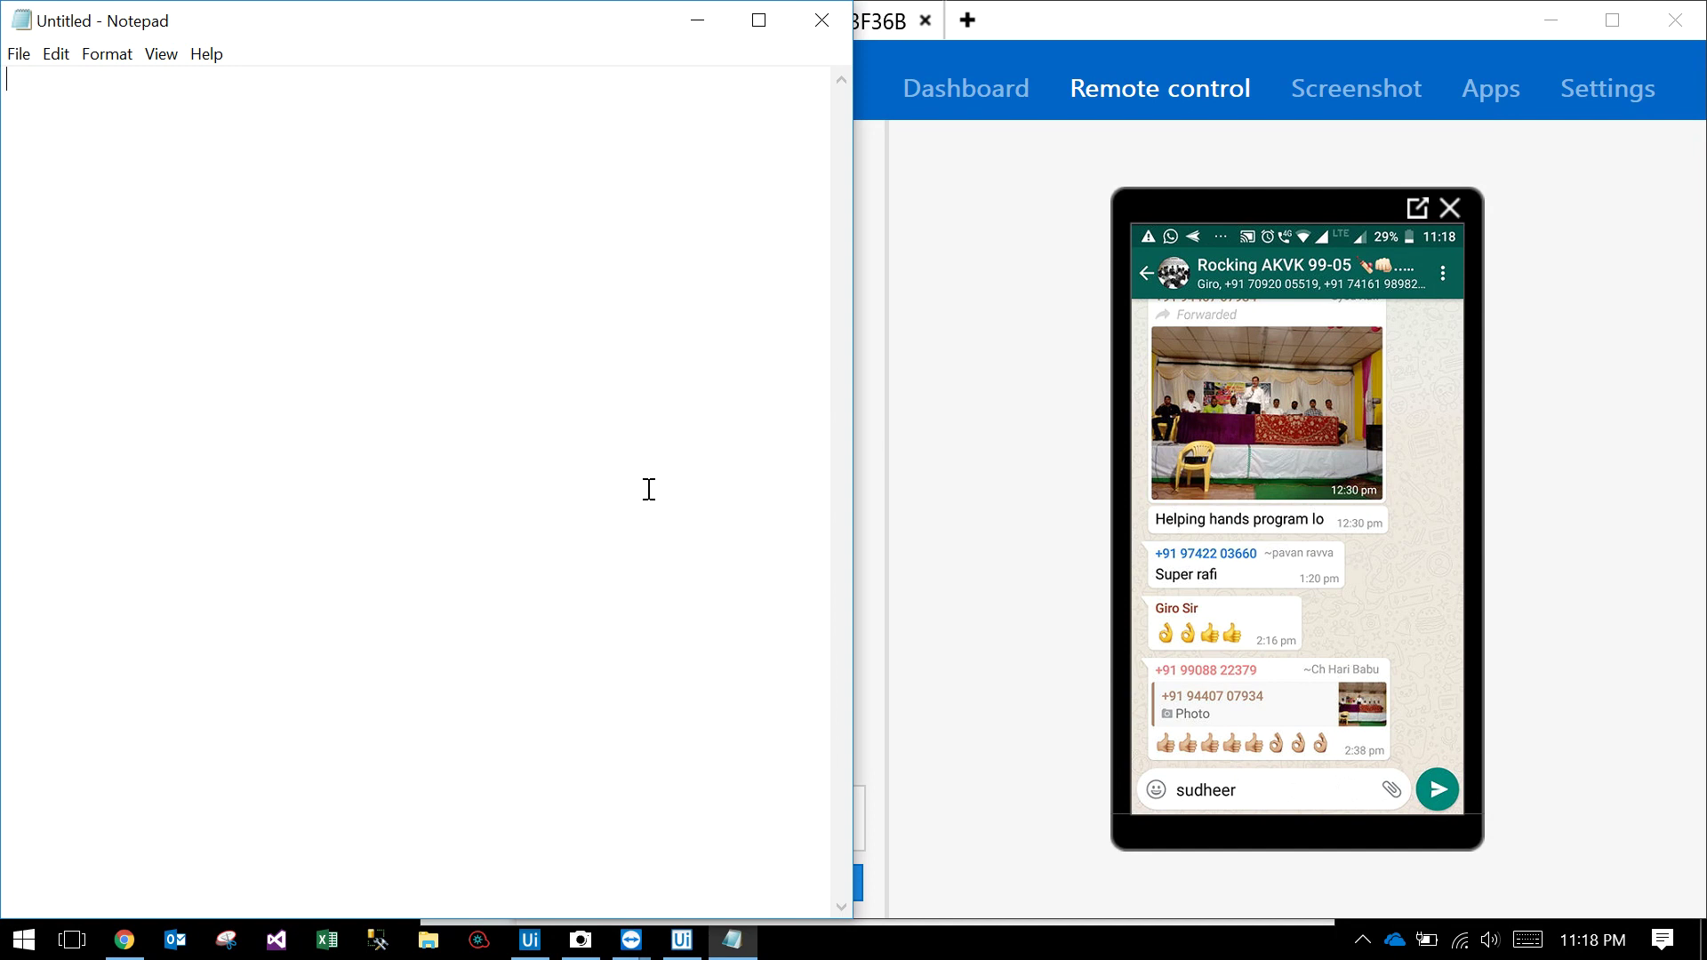
text(today i)
text( wo)
text(uld like to )
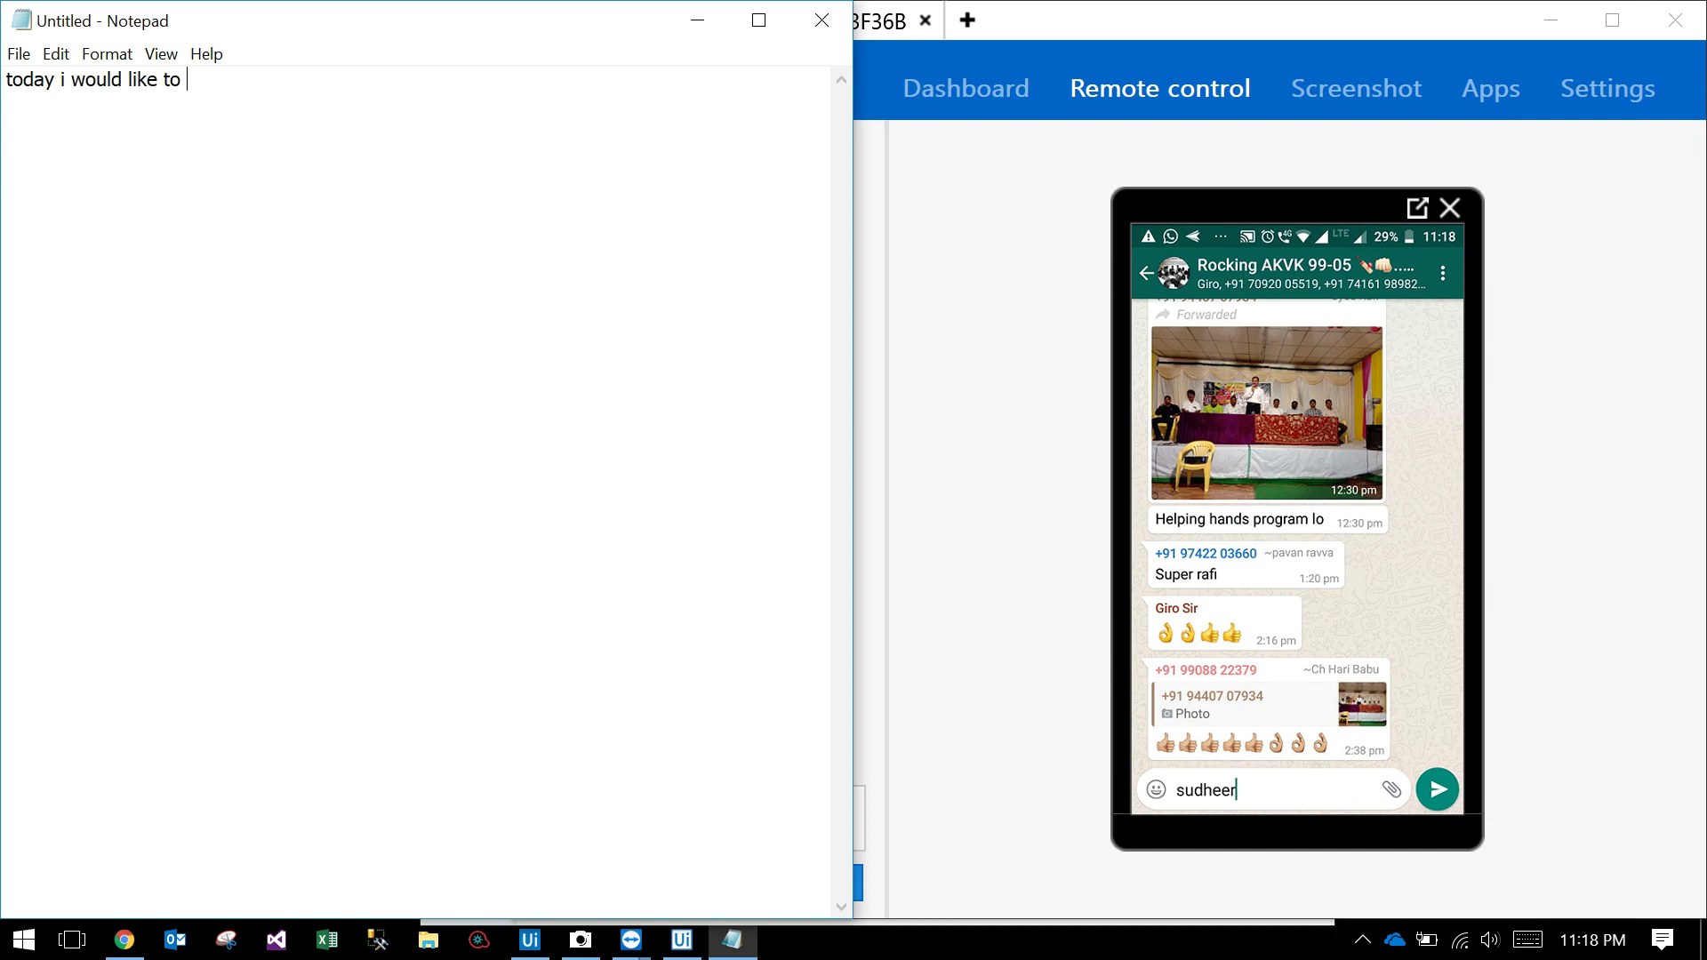
text(dh)
key(BackSpace)
key(BackSpace)
text(showl )
text(cloud)
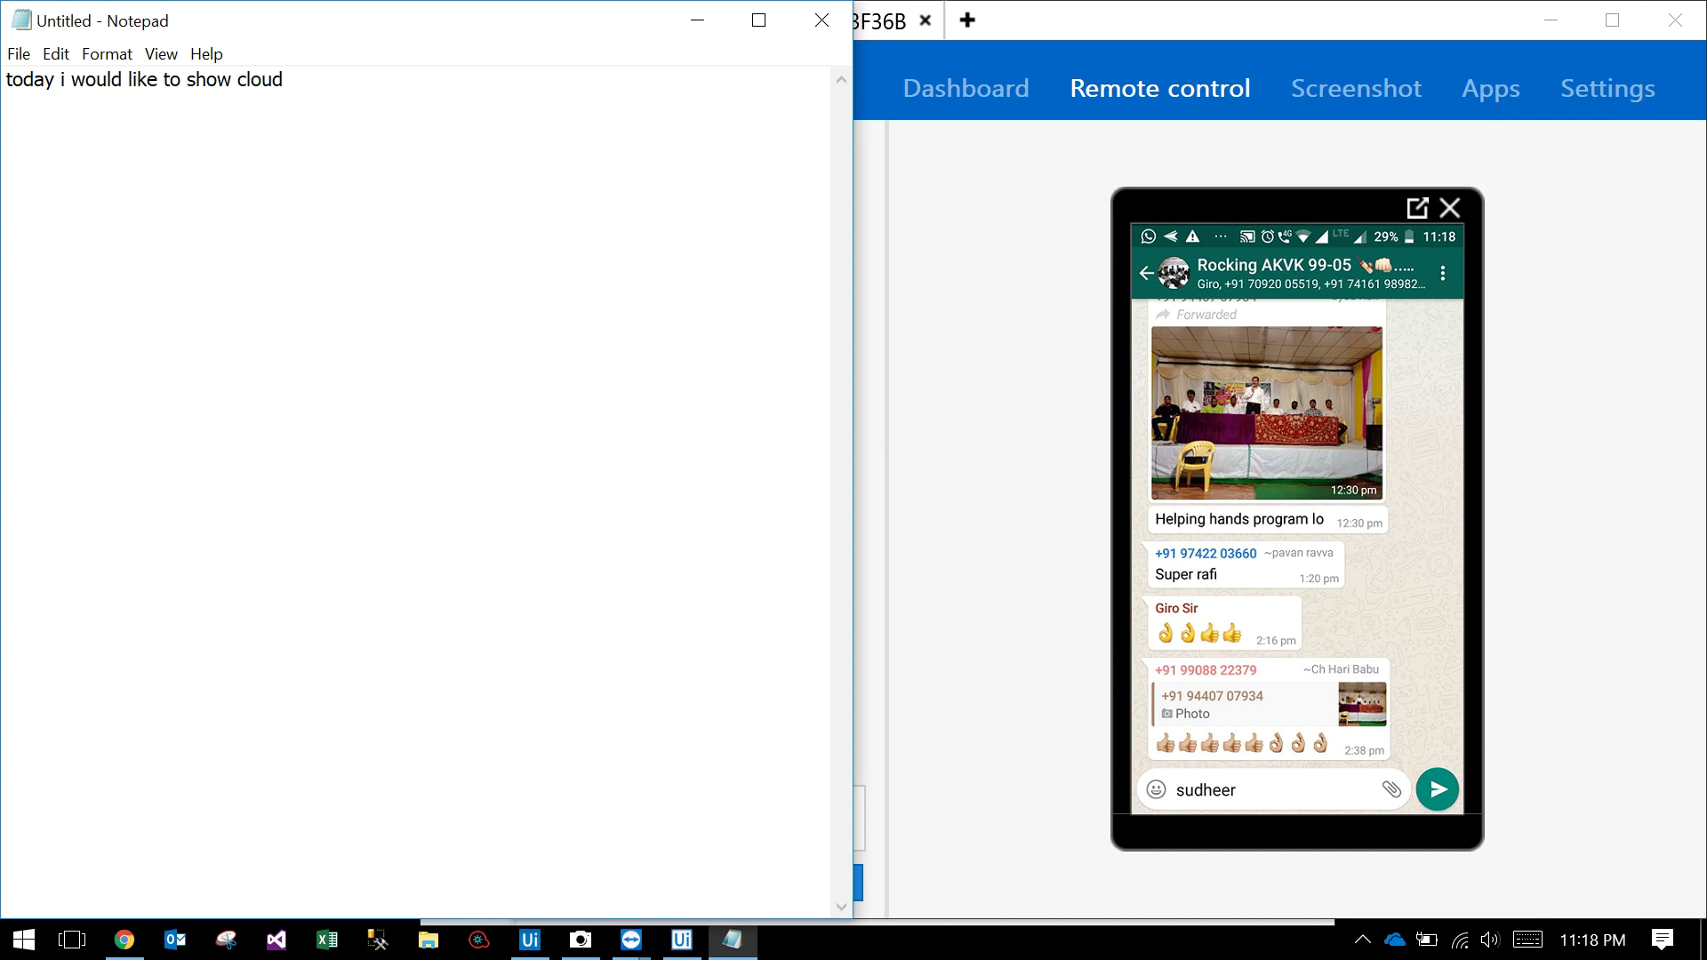
text( copy)
key(BackSpace)
key(BackSpace)
key(BackSpace)
text(board)
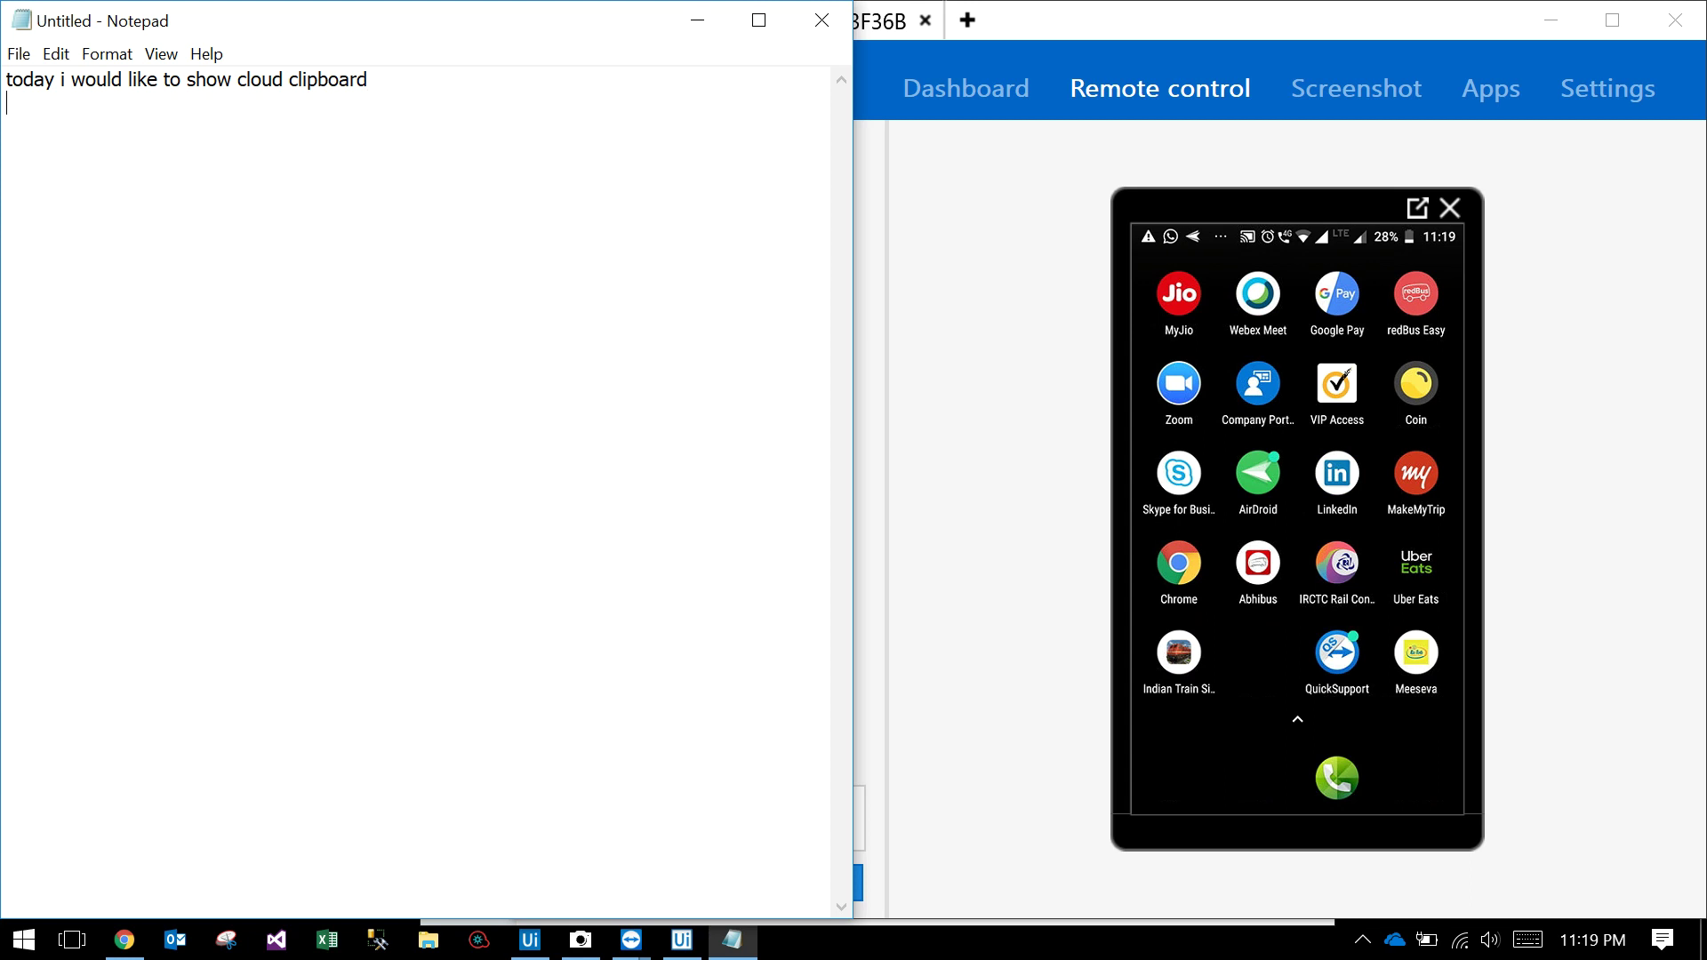
text(please subsci)
text(be my)
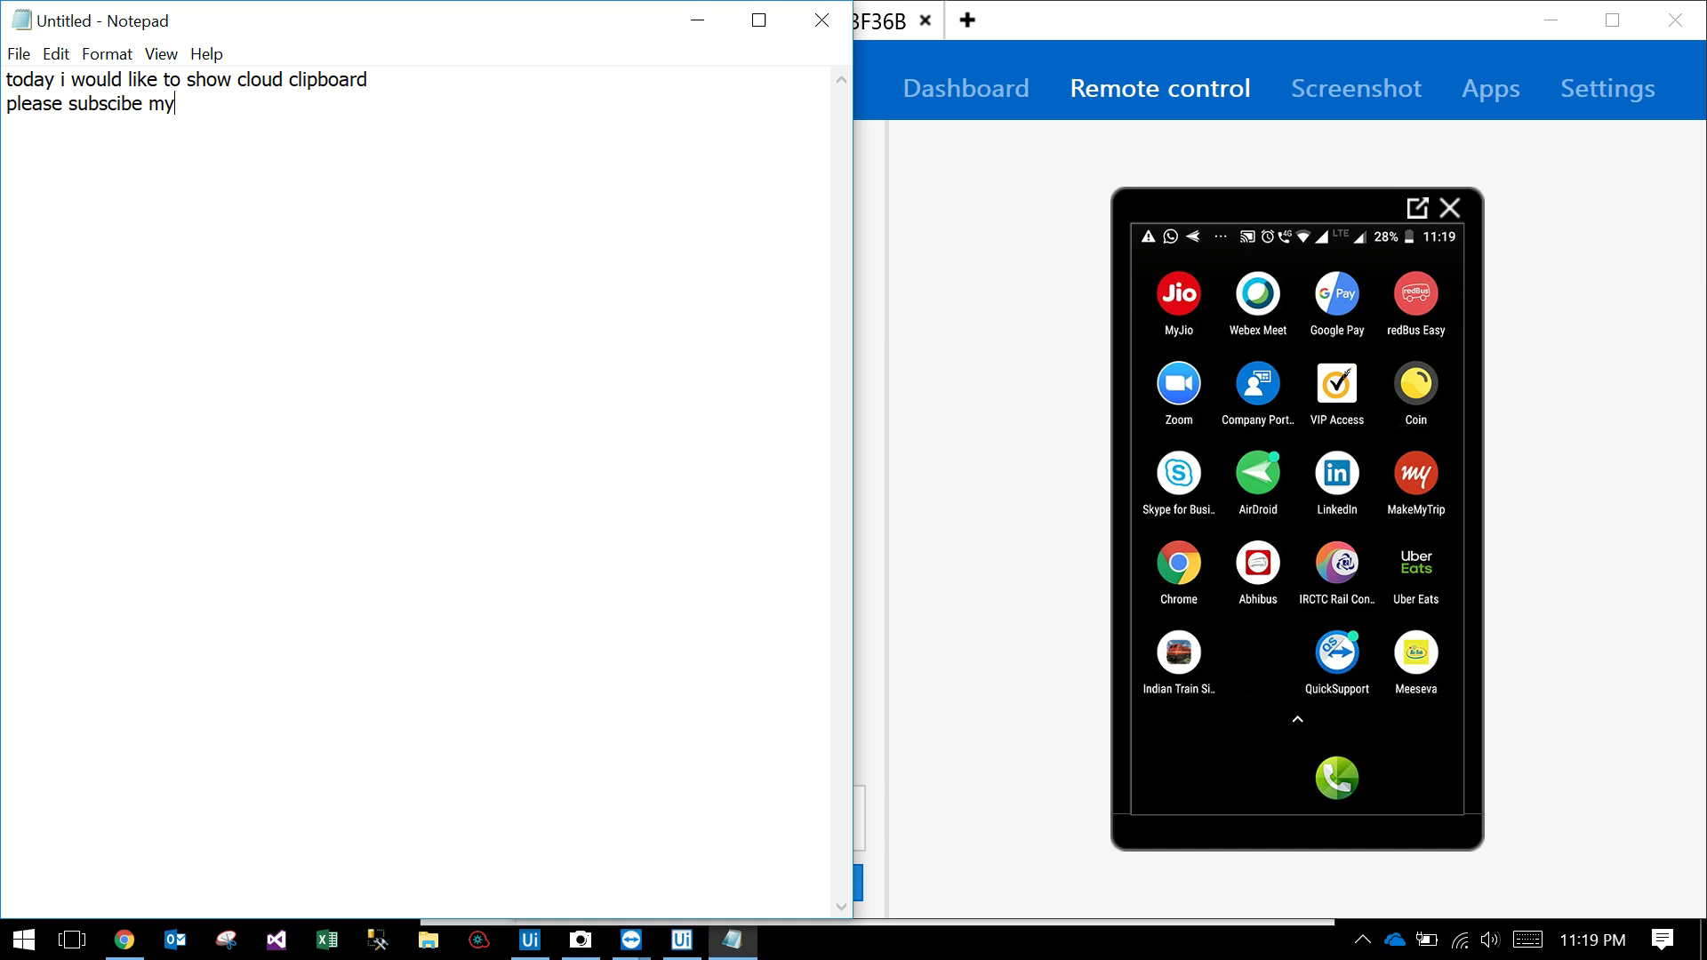
Type 'please subscibe uipath.' on the second line, removing the stray word 'my'
key(BackSpace)
key(BackSpace)
text(uipath.)
text(learne)
text(rner)
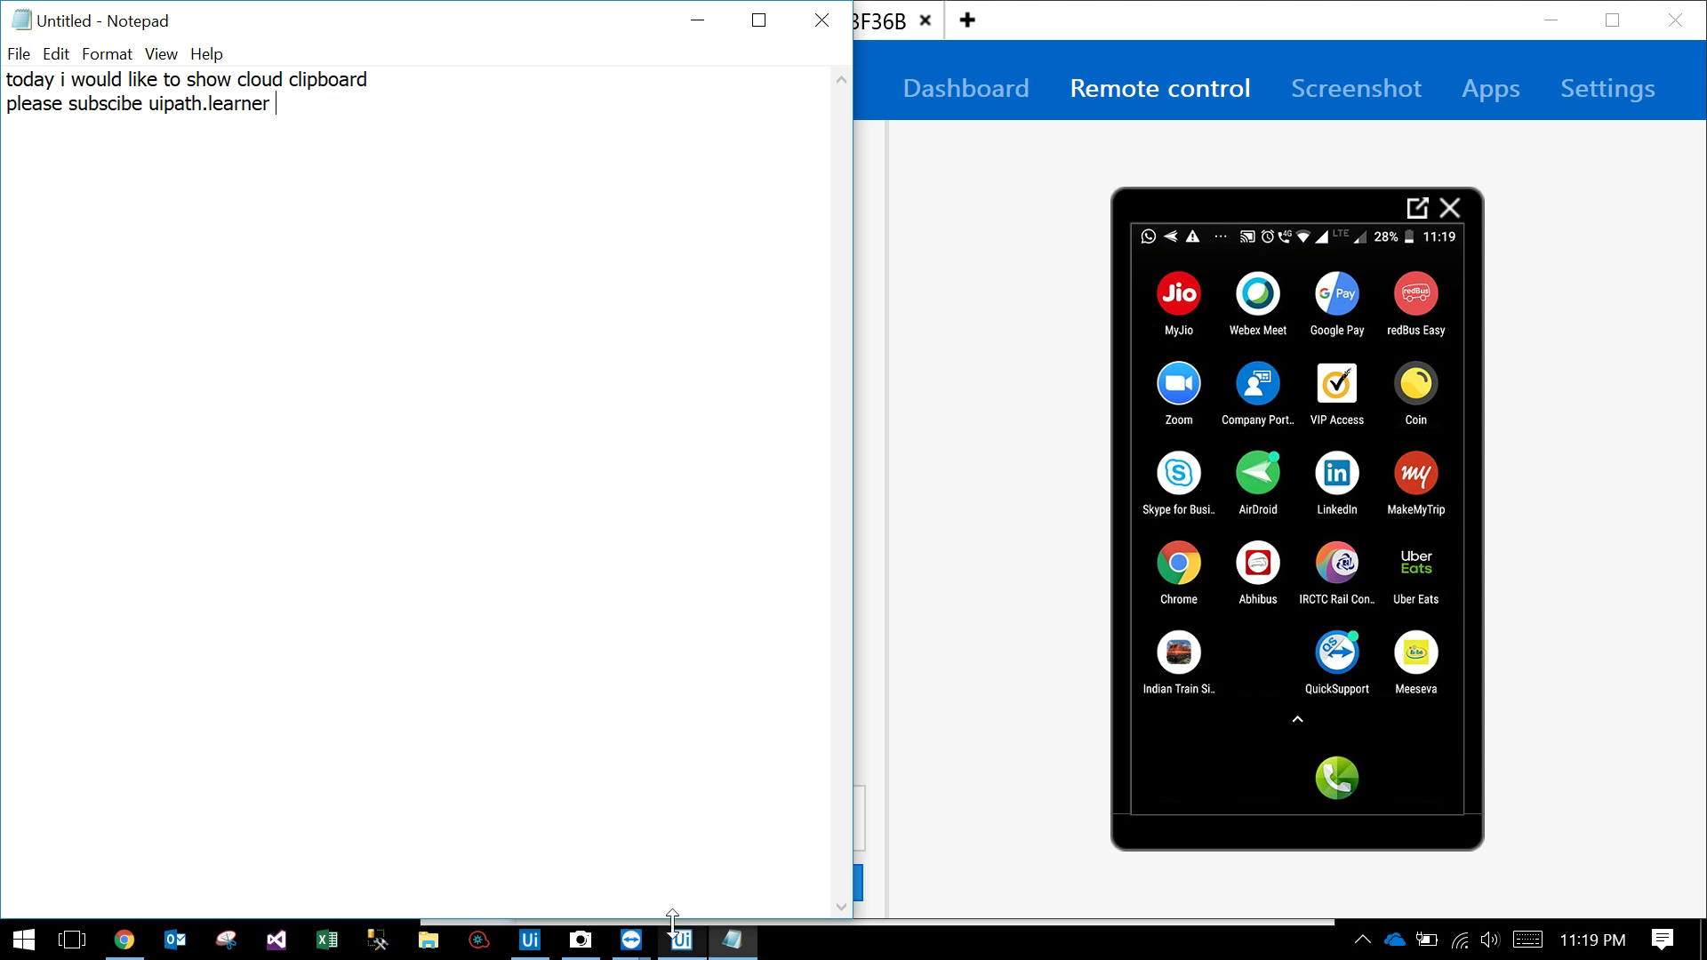
mouse_move(682, 941)
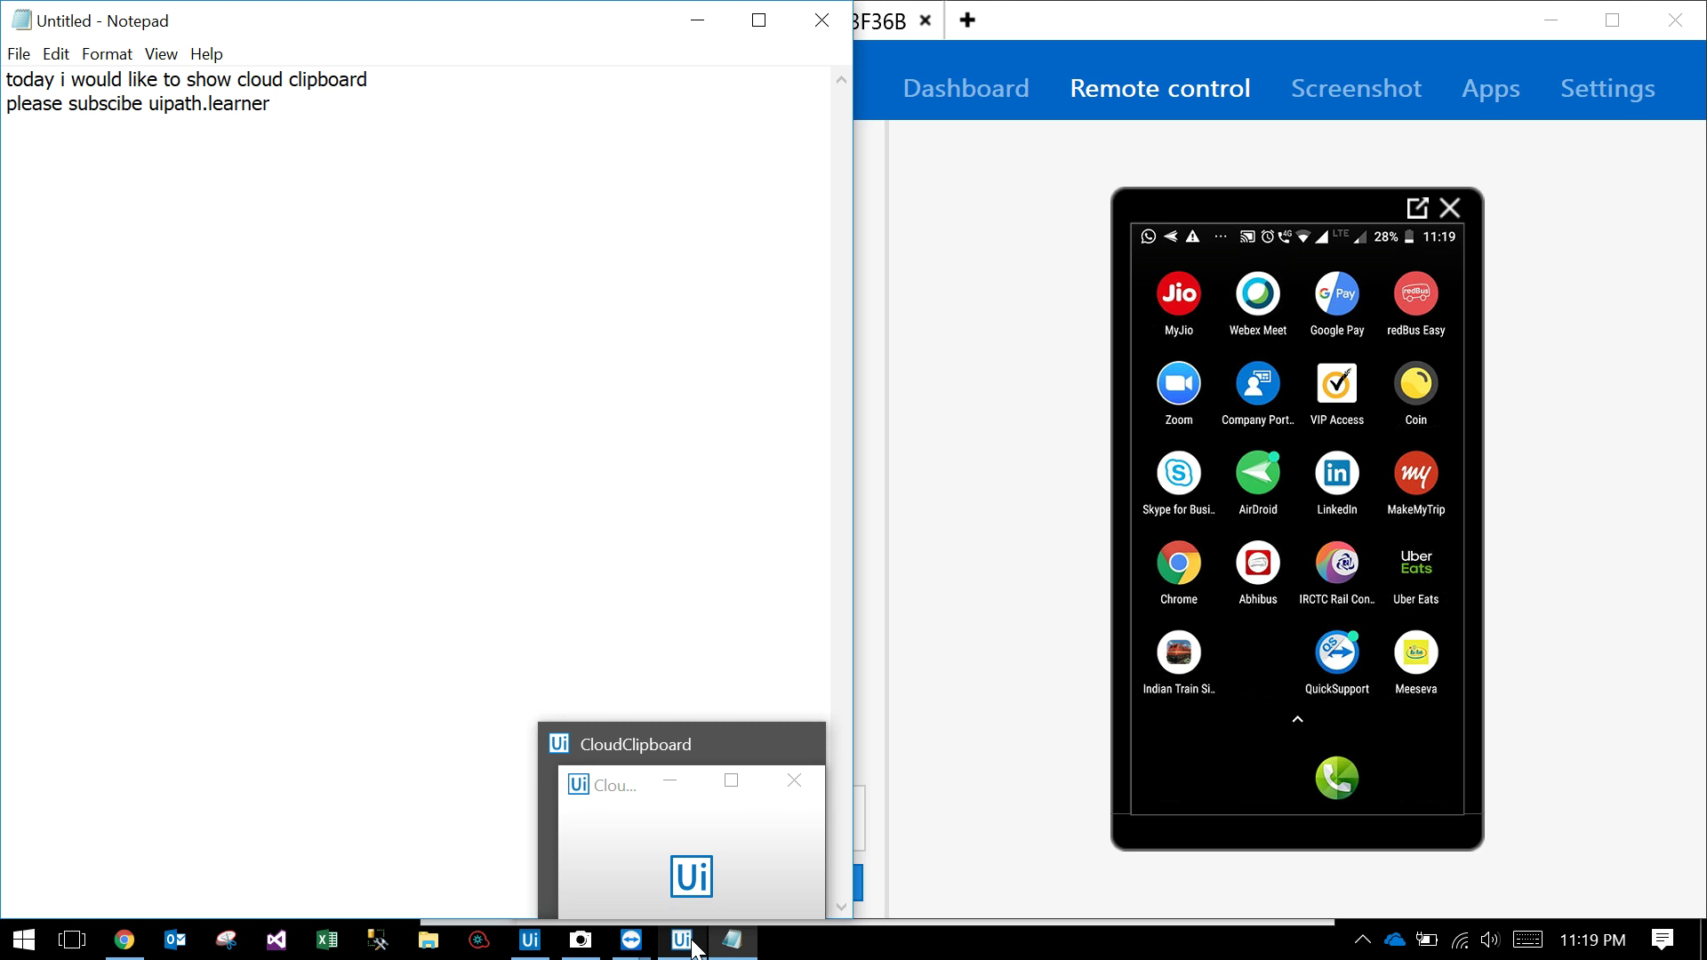
Copy the word 'today' from the first Notepad line
click(1361, 941)
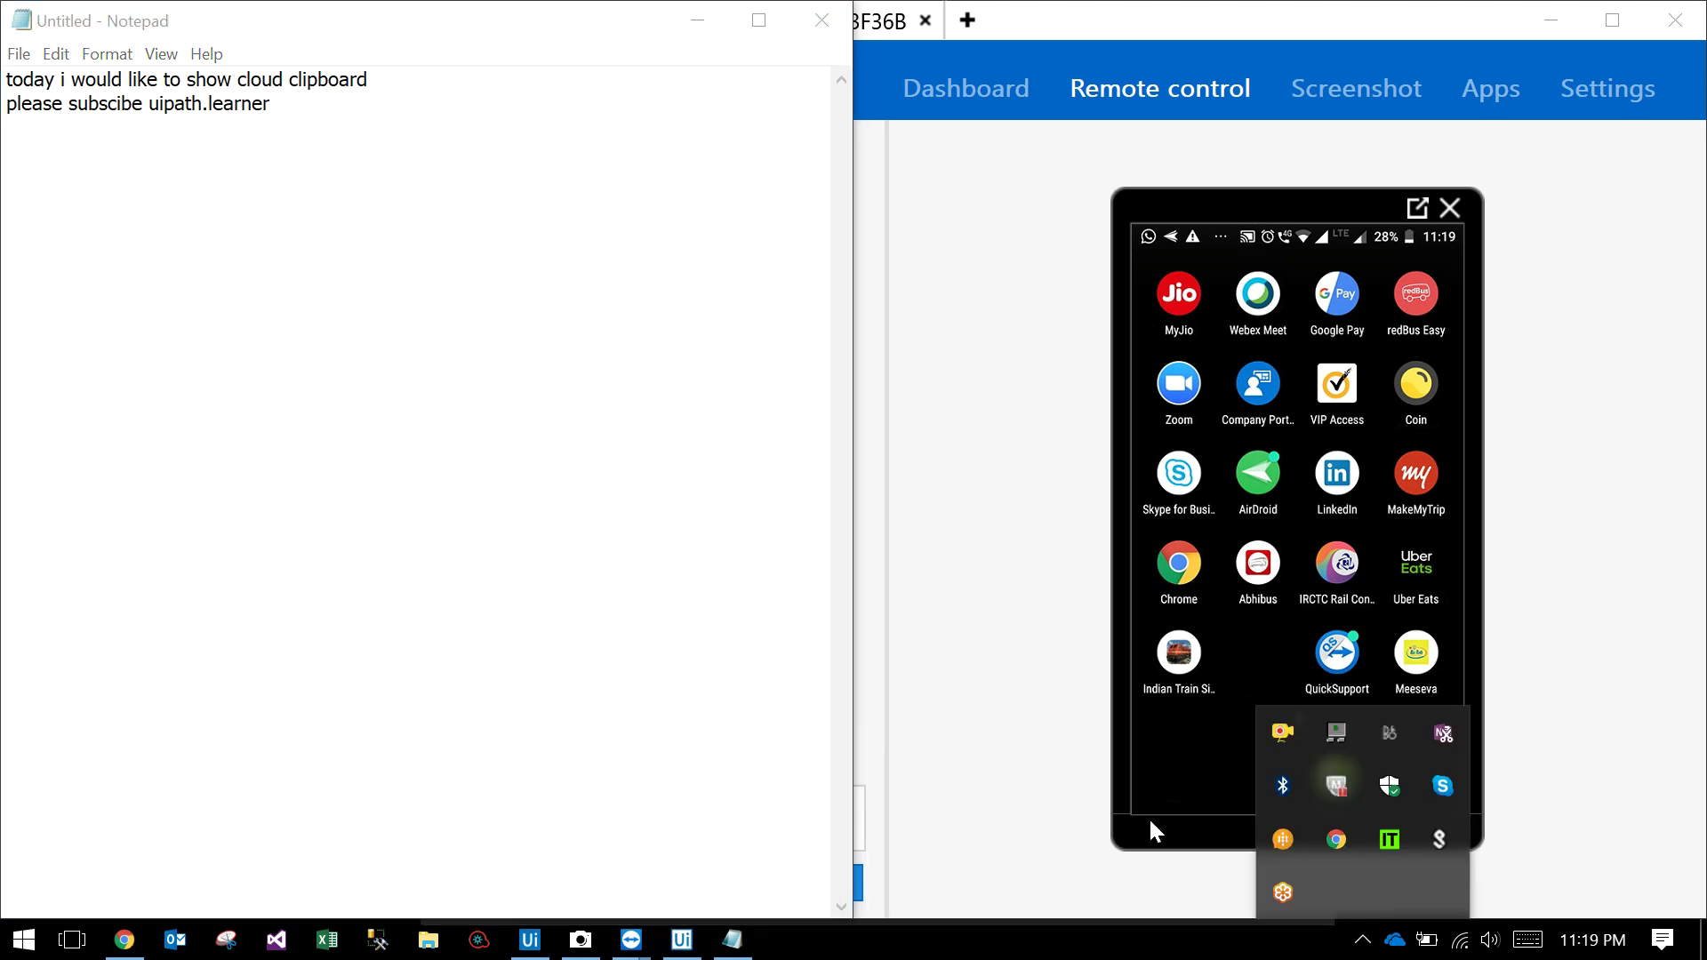
click(622, 561)
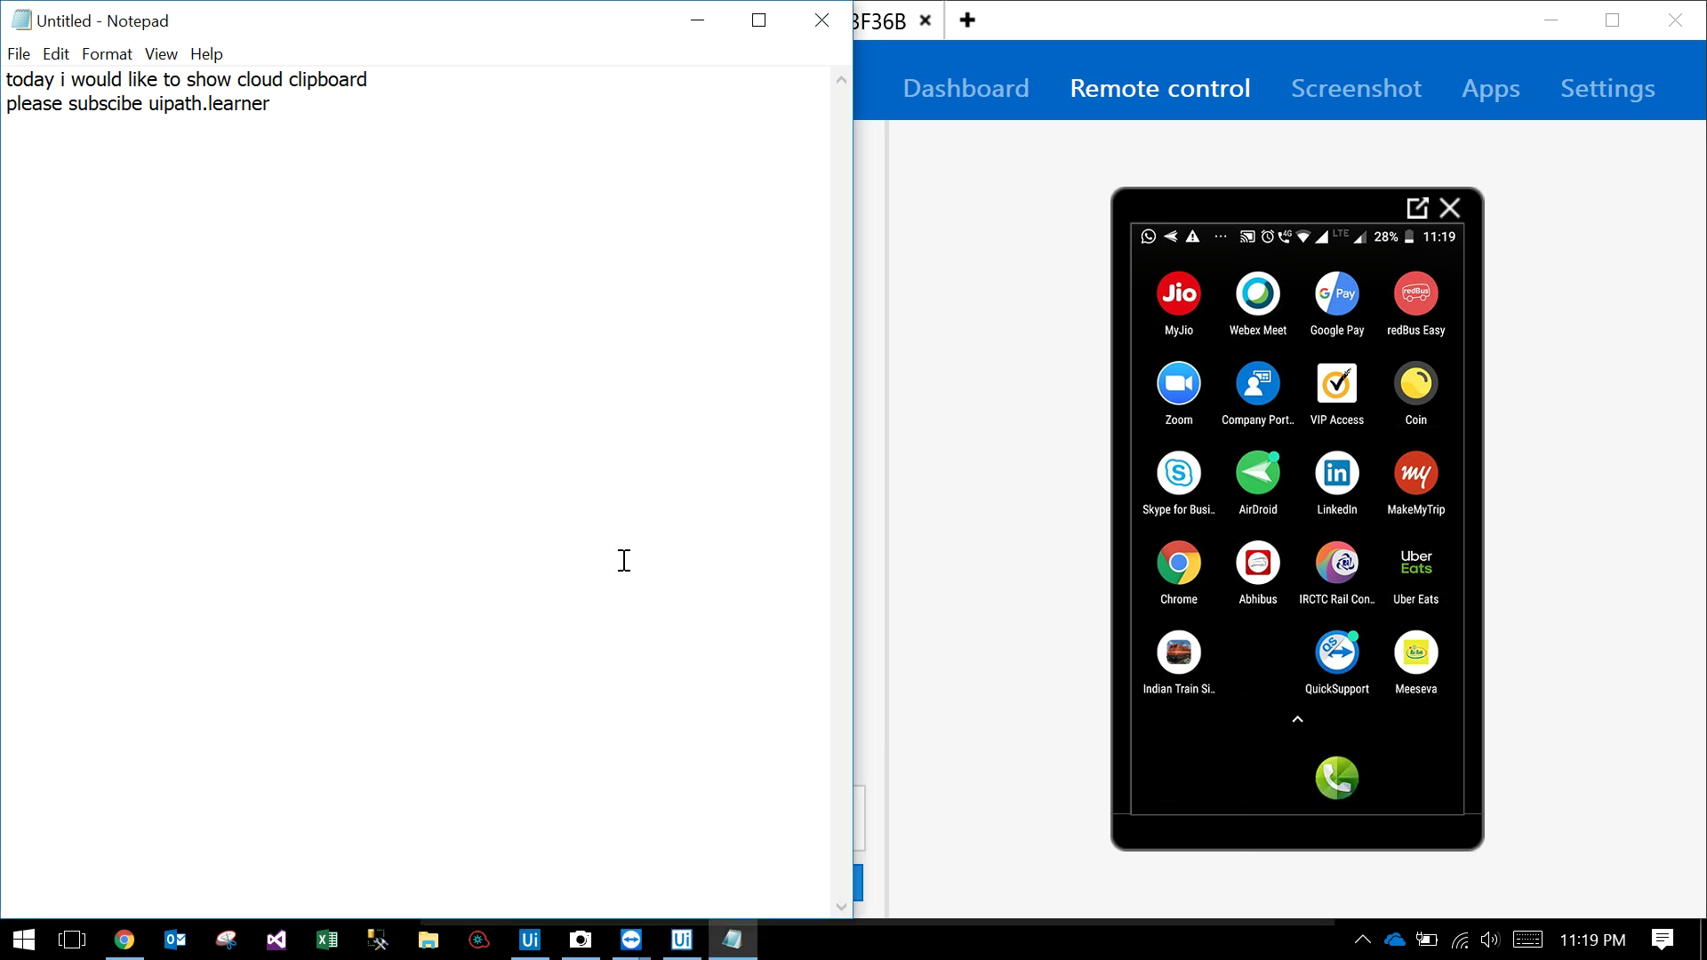
double_click(324, 84)
right_click(324, 83)
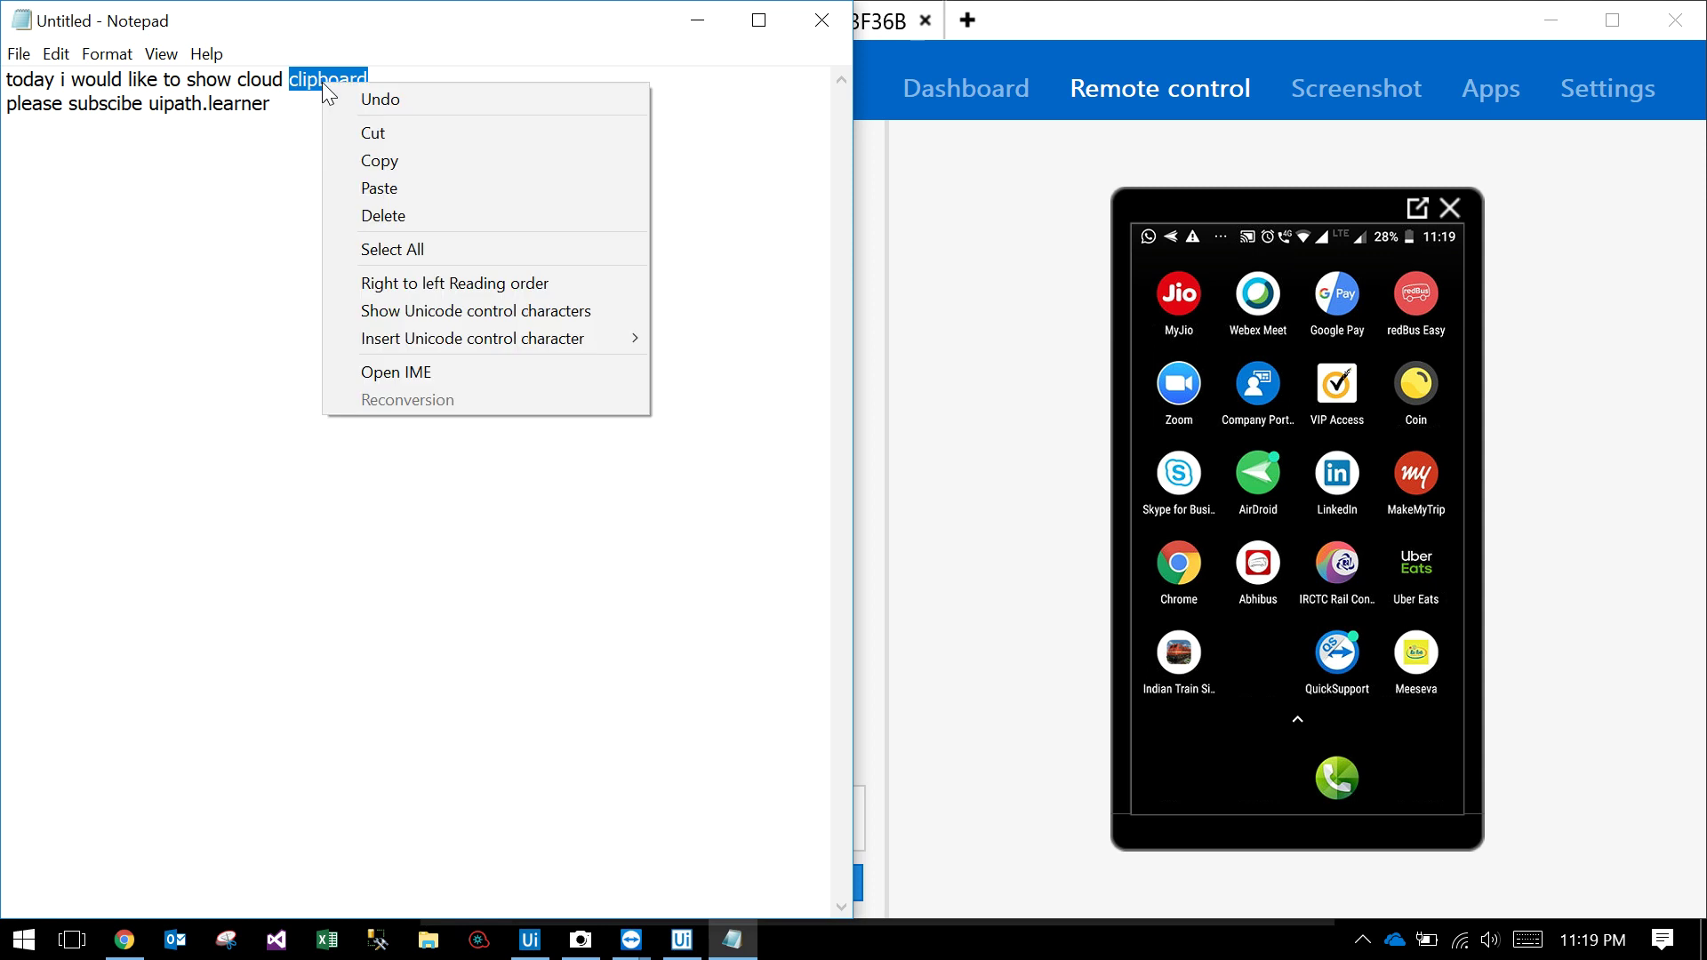
click(47, 83)
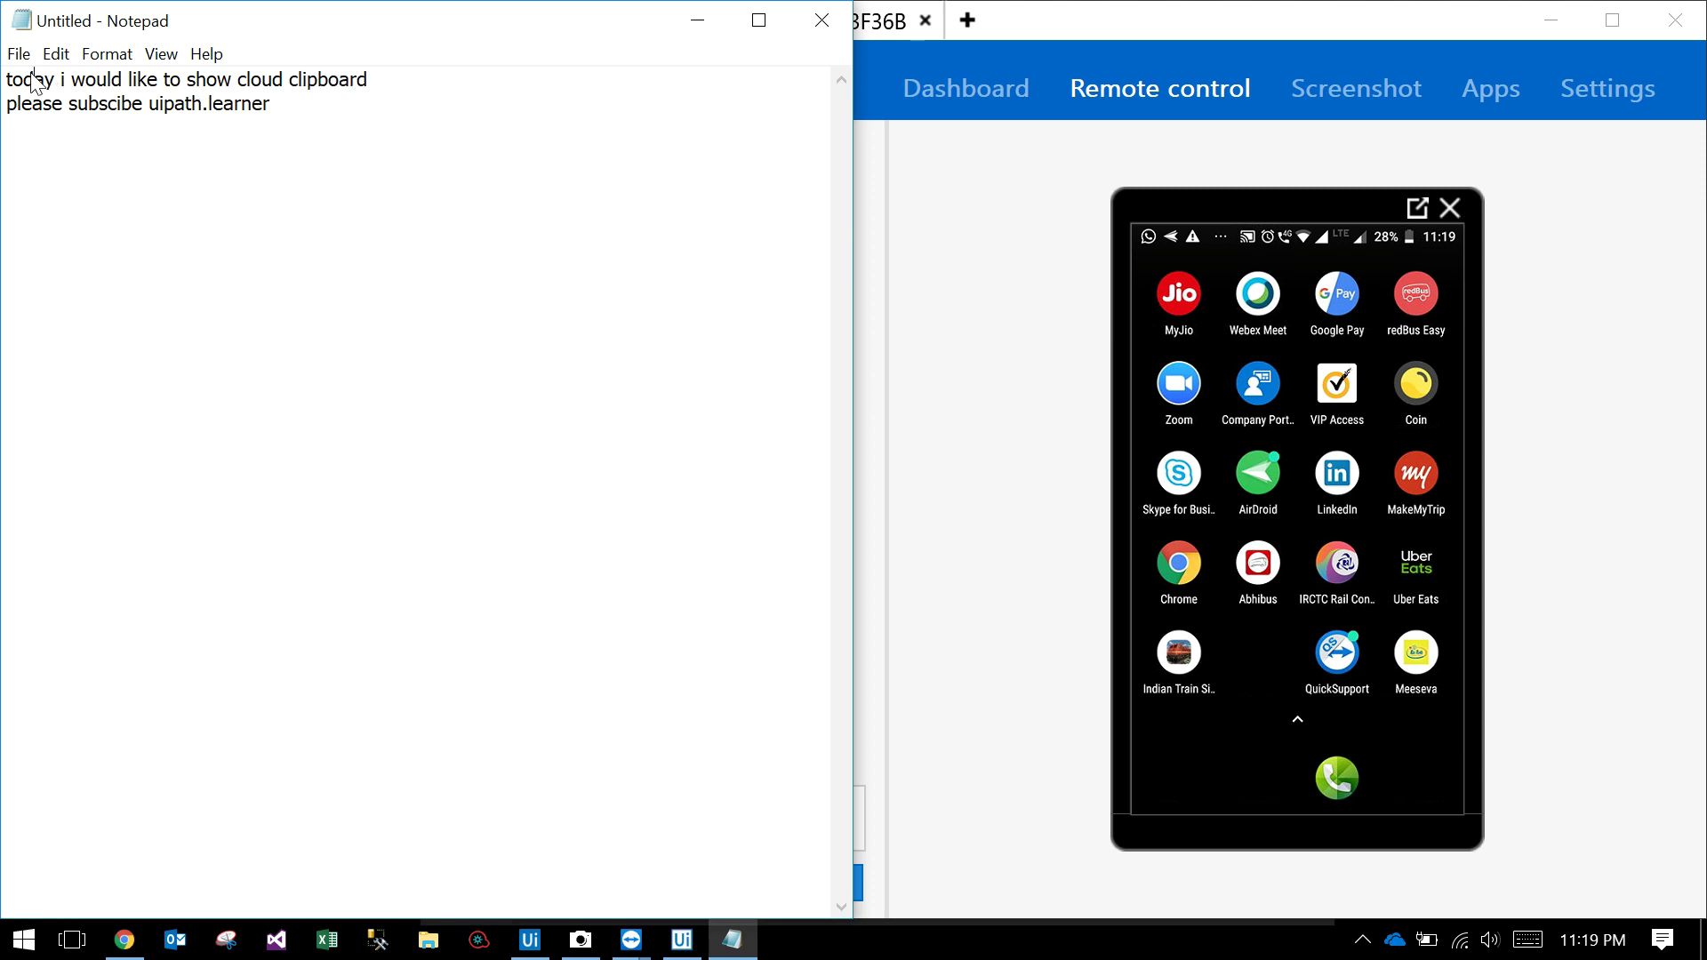
double_click(32, 78)
right_click(34, 75)
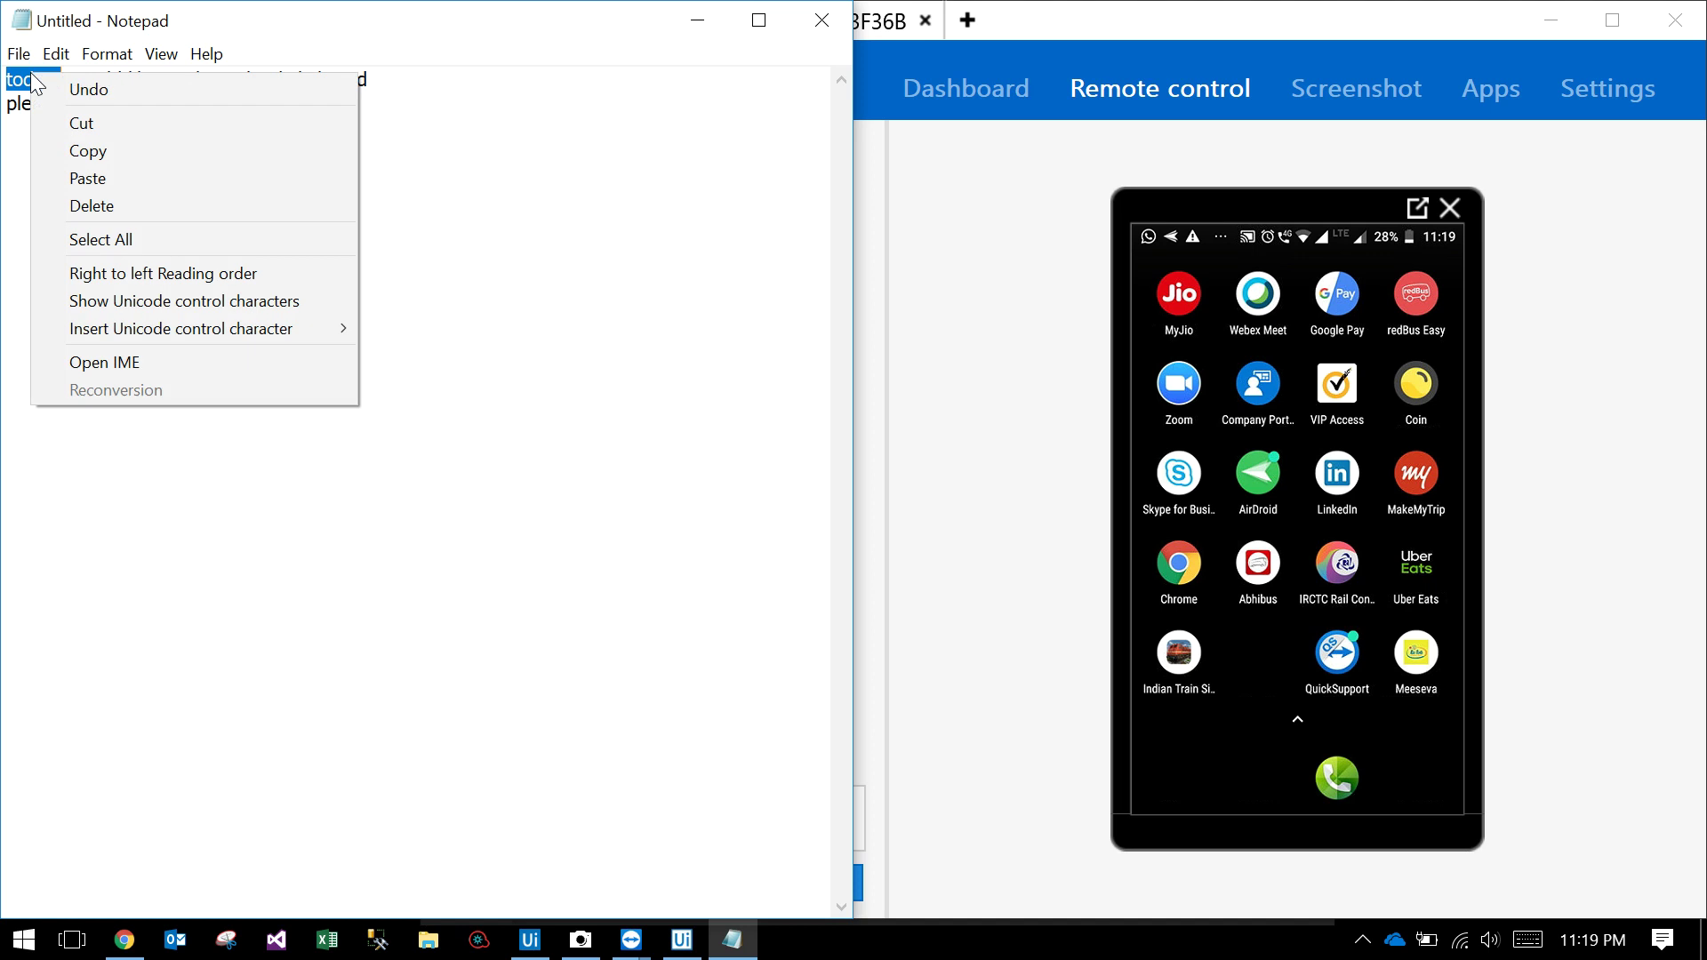
click(103, 154)
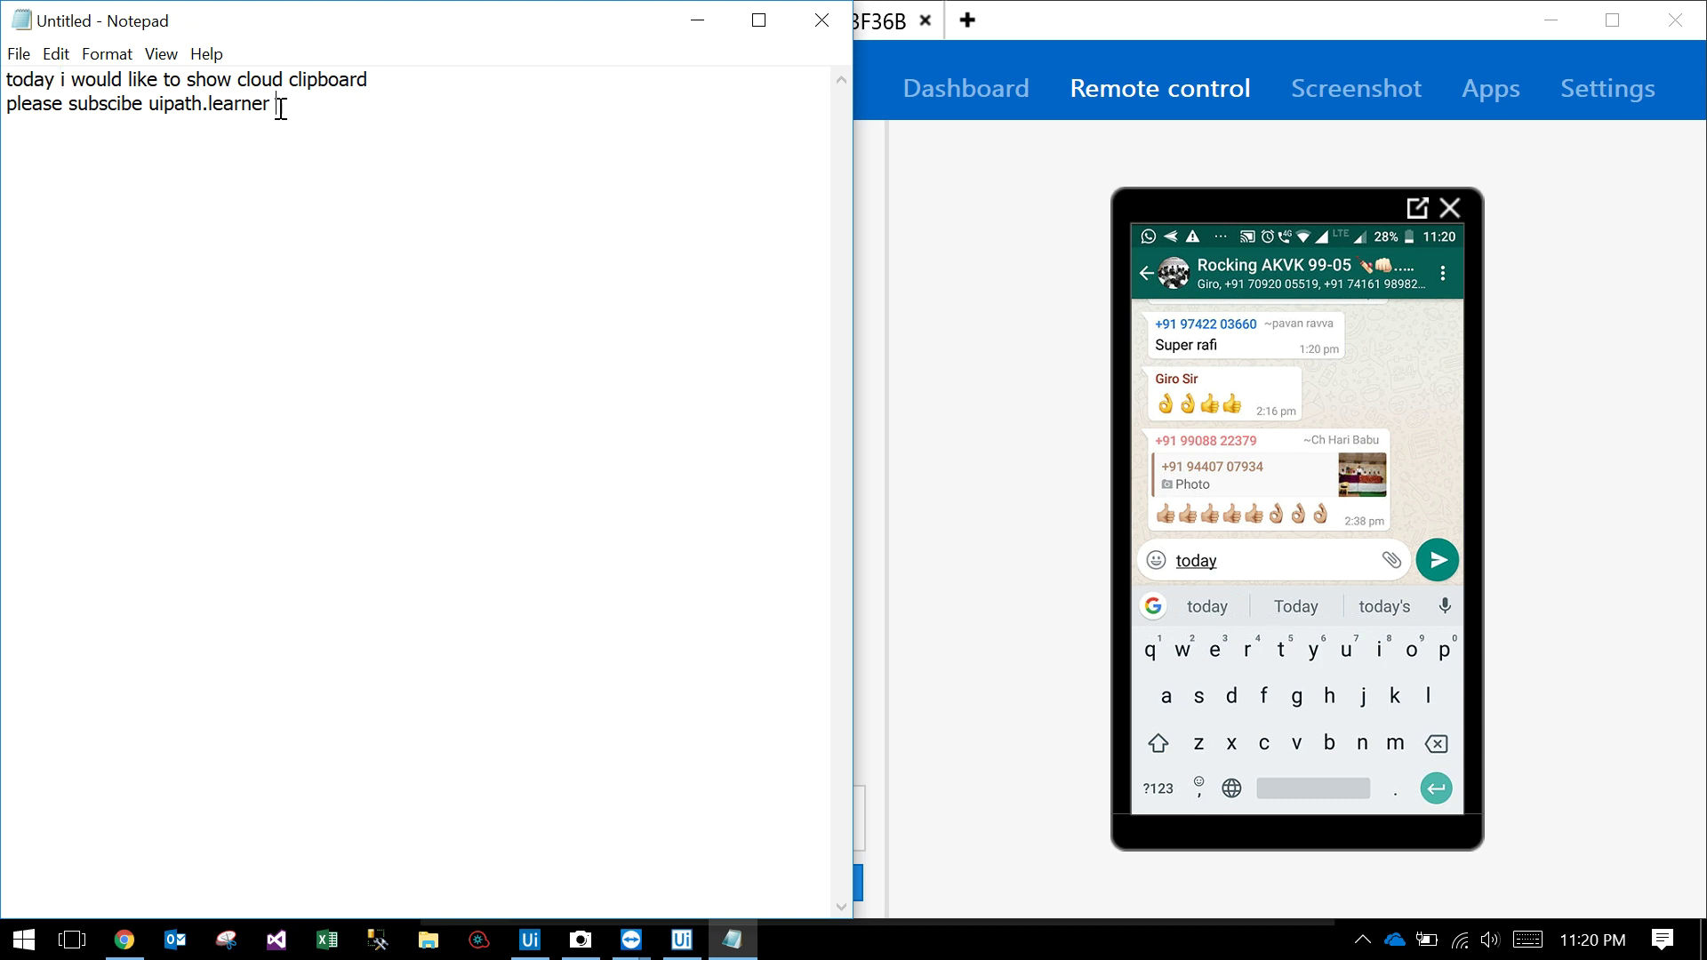
Copy the whole second line 'please subscibe uipath.learner'
drag(278, 105, 7, 104)
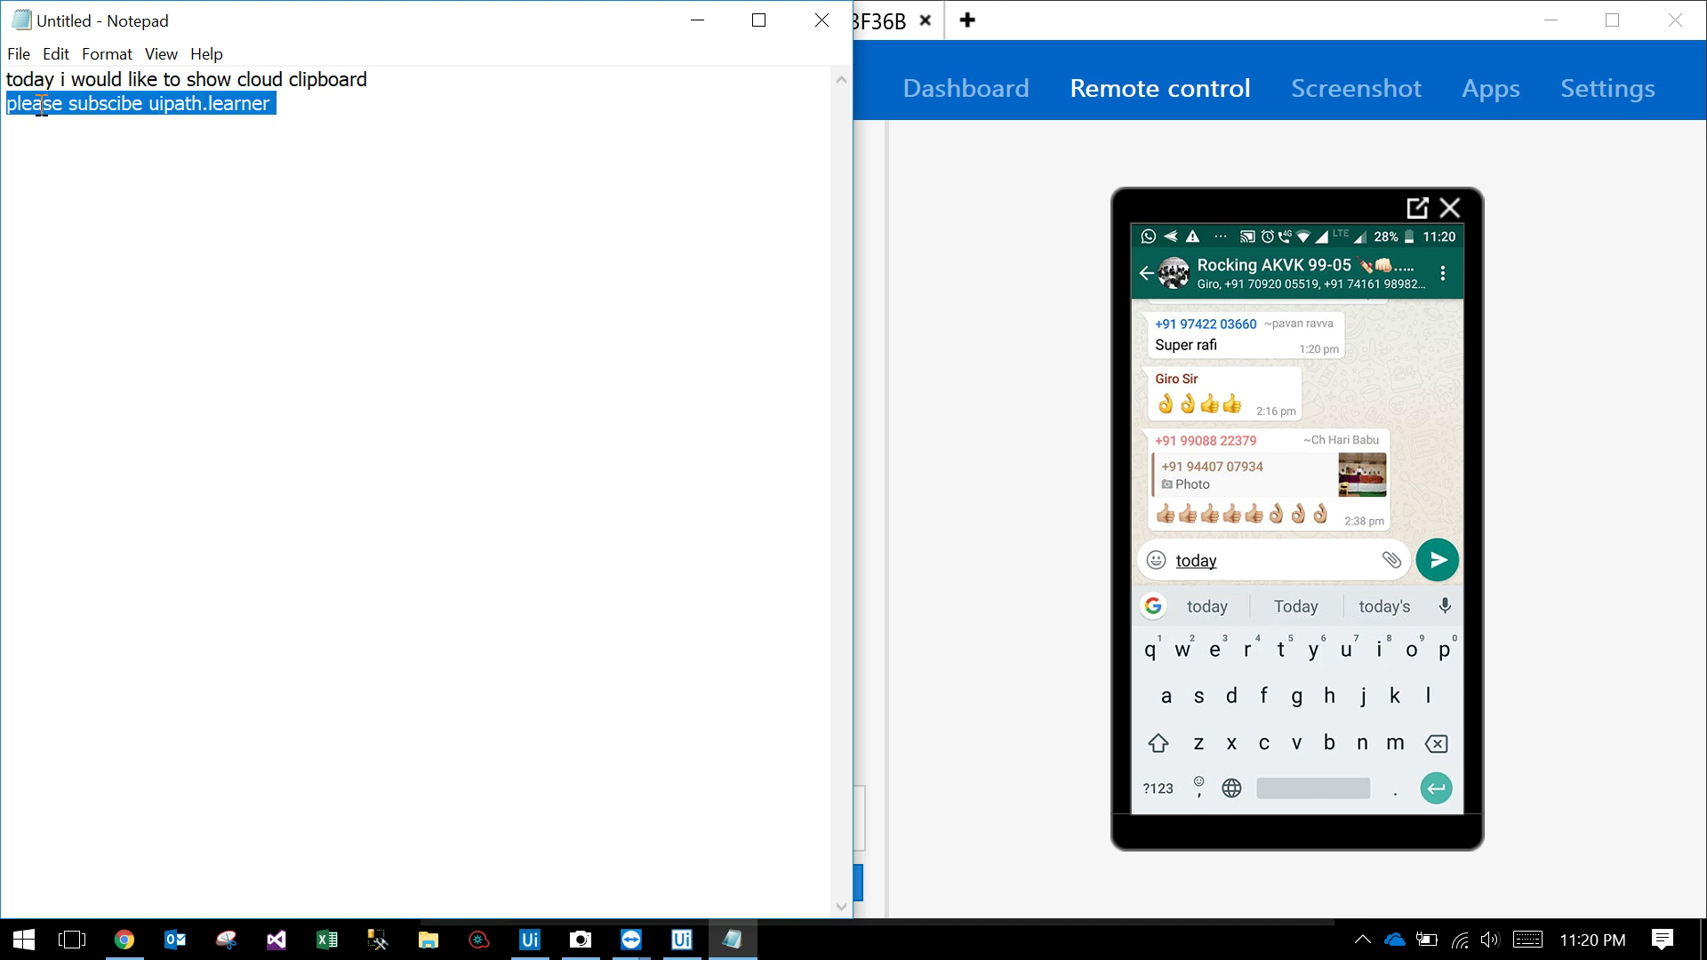
right_click(40, 104)
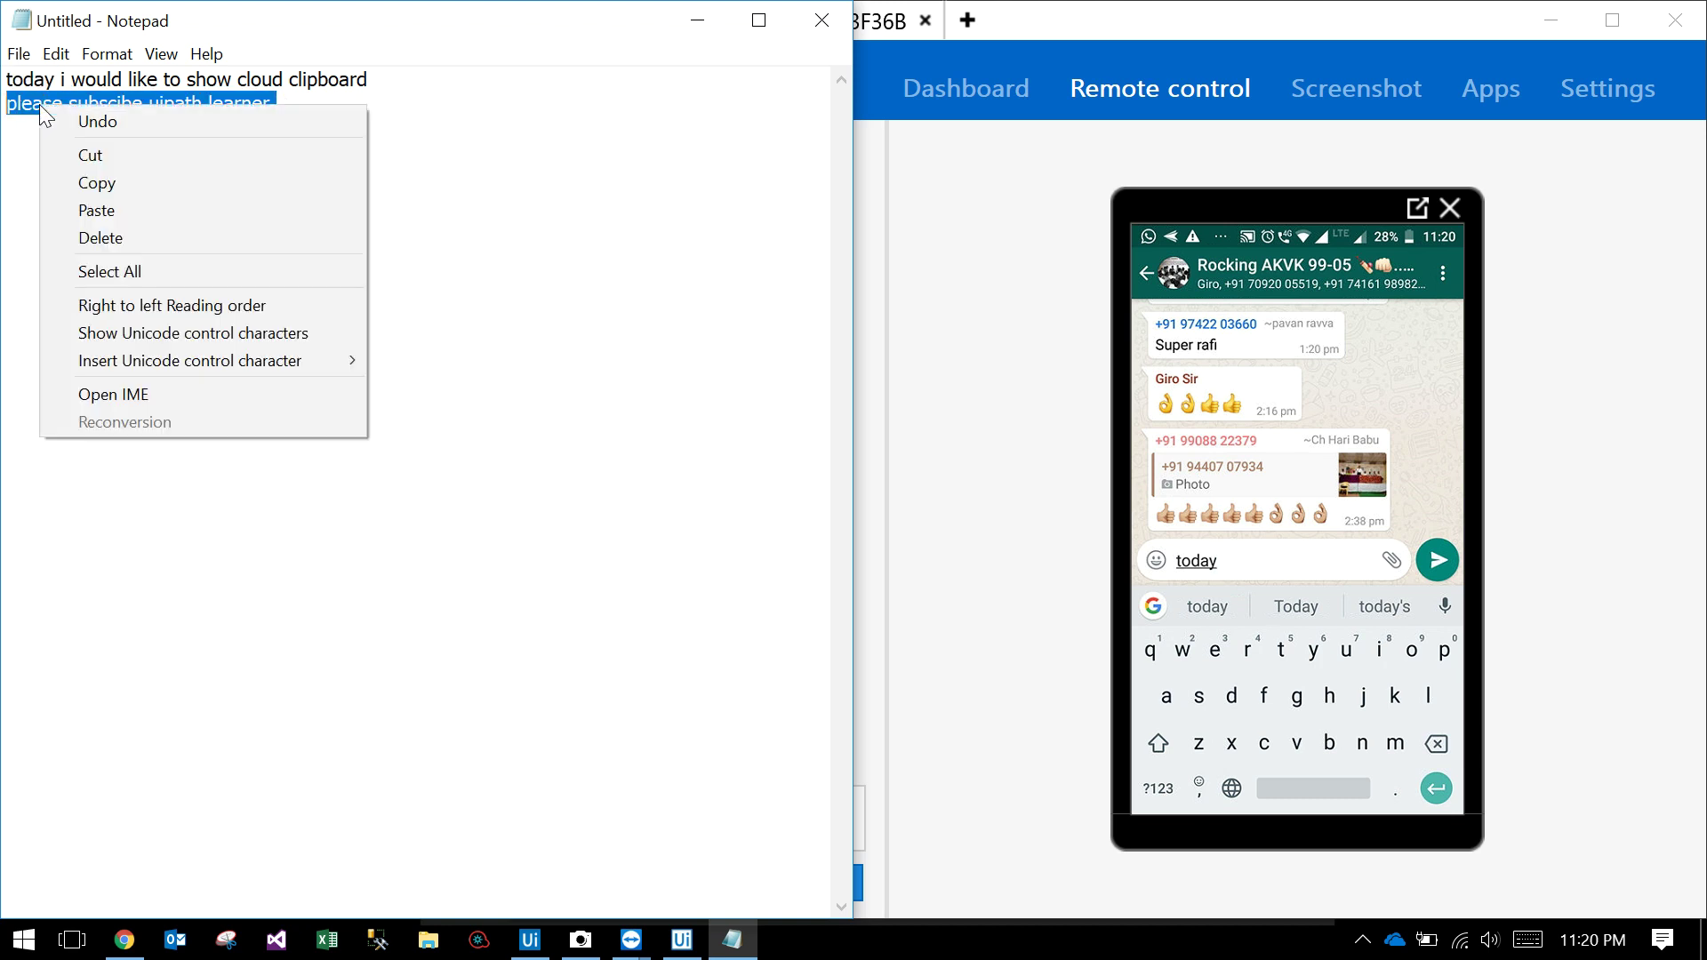
click(130, 182)
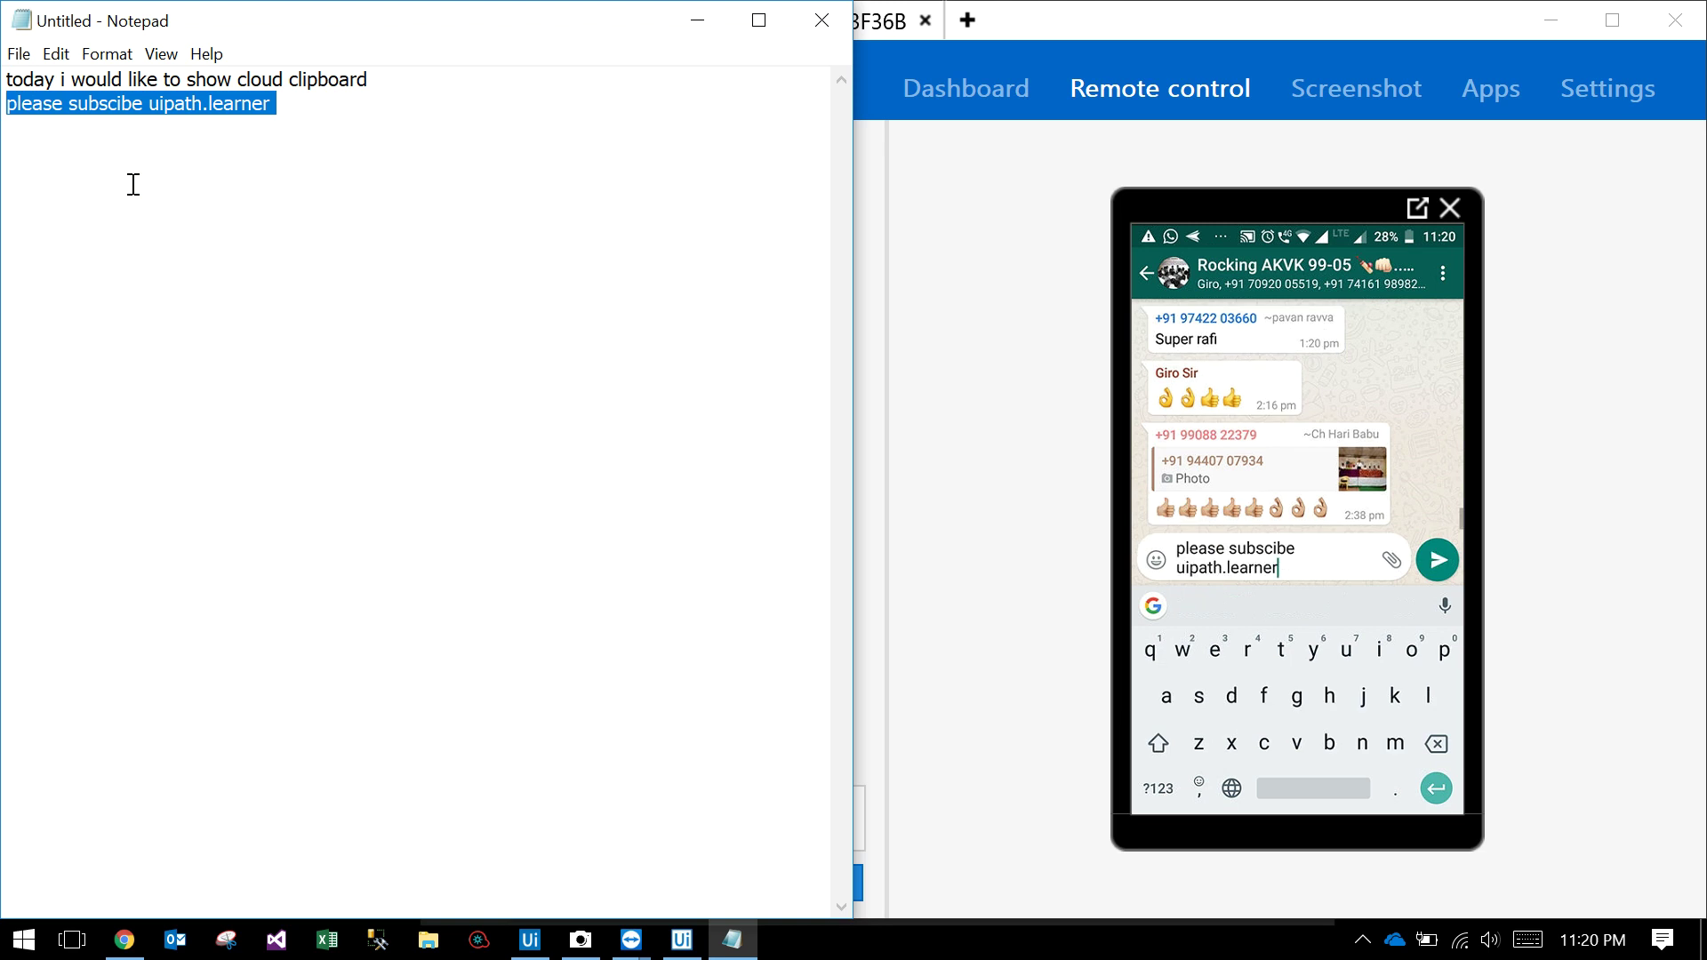
Select the 'today…' and 'please subscibe…' lines together and copy them
click(347, 80)
double_click(347, 80)
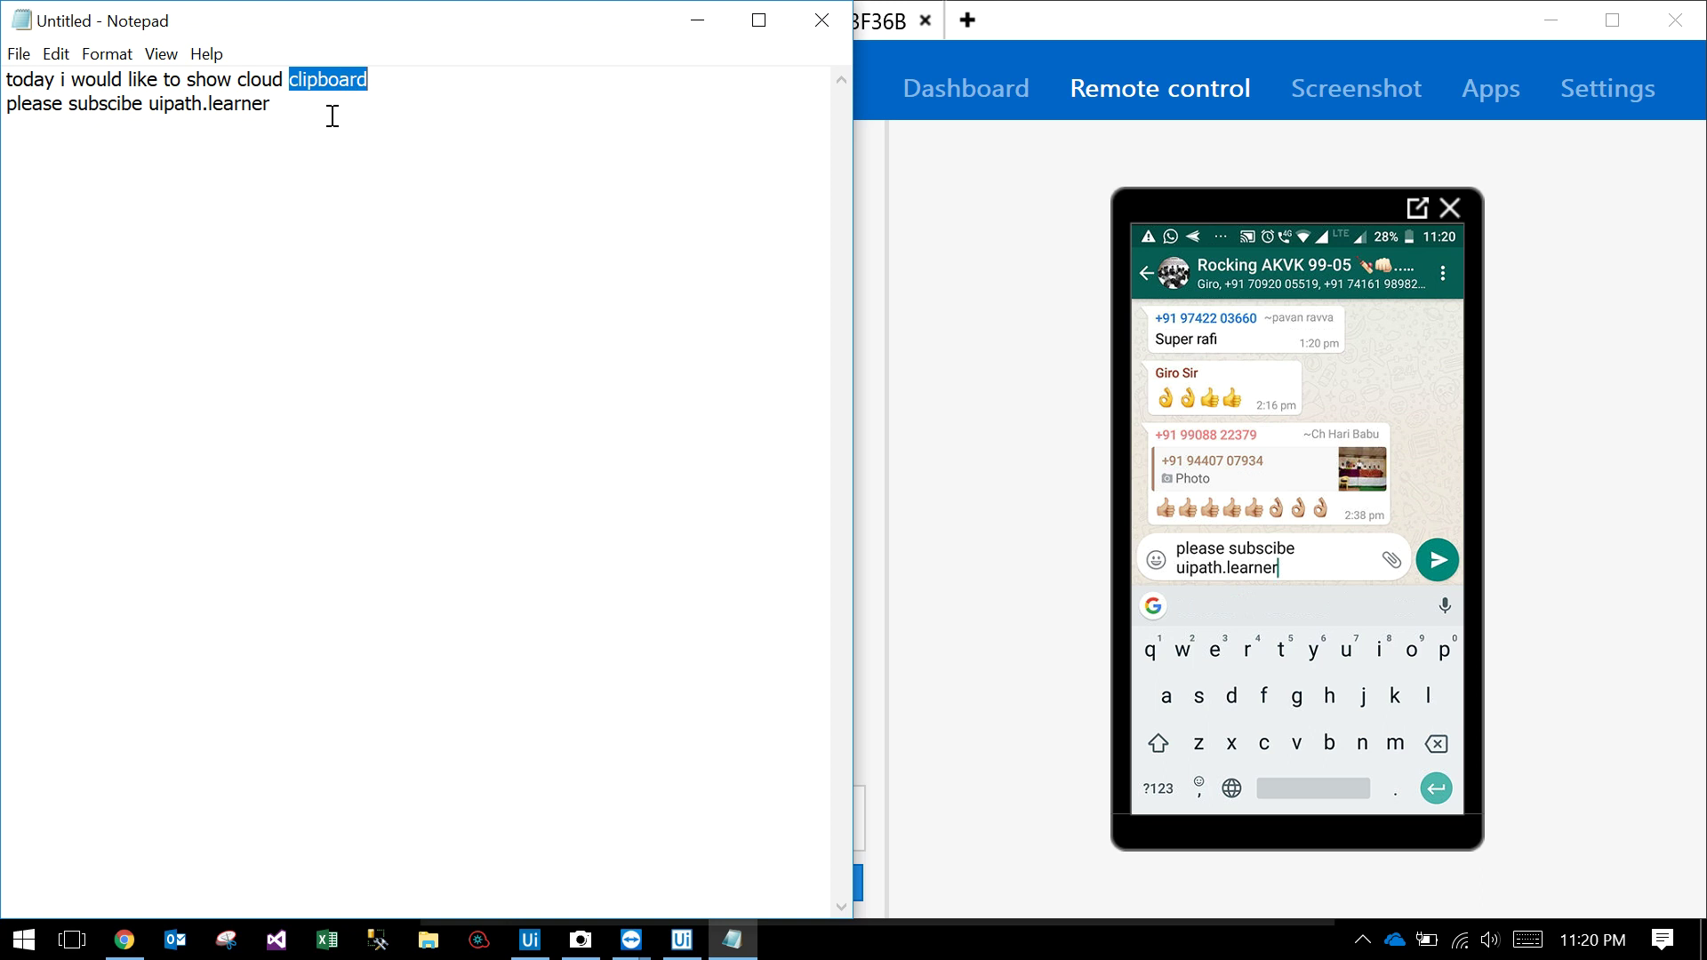
drag(330, 116, 4, 80)
right_click(54, 90)
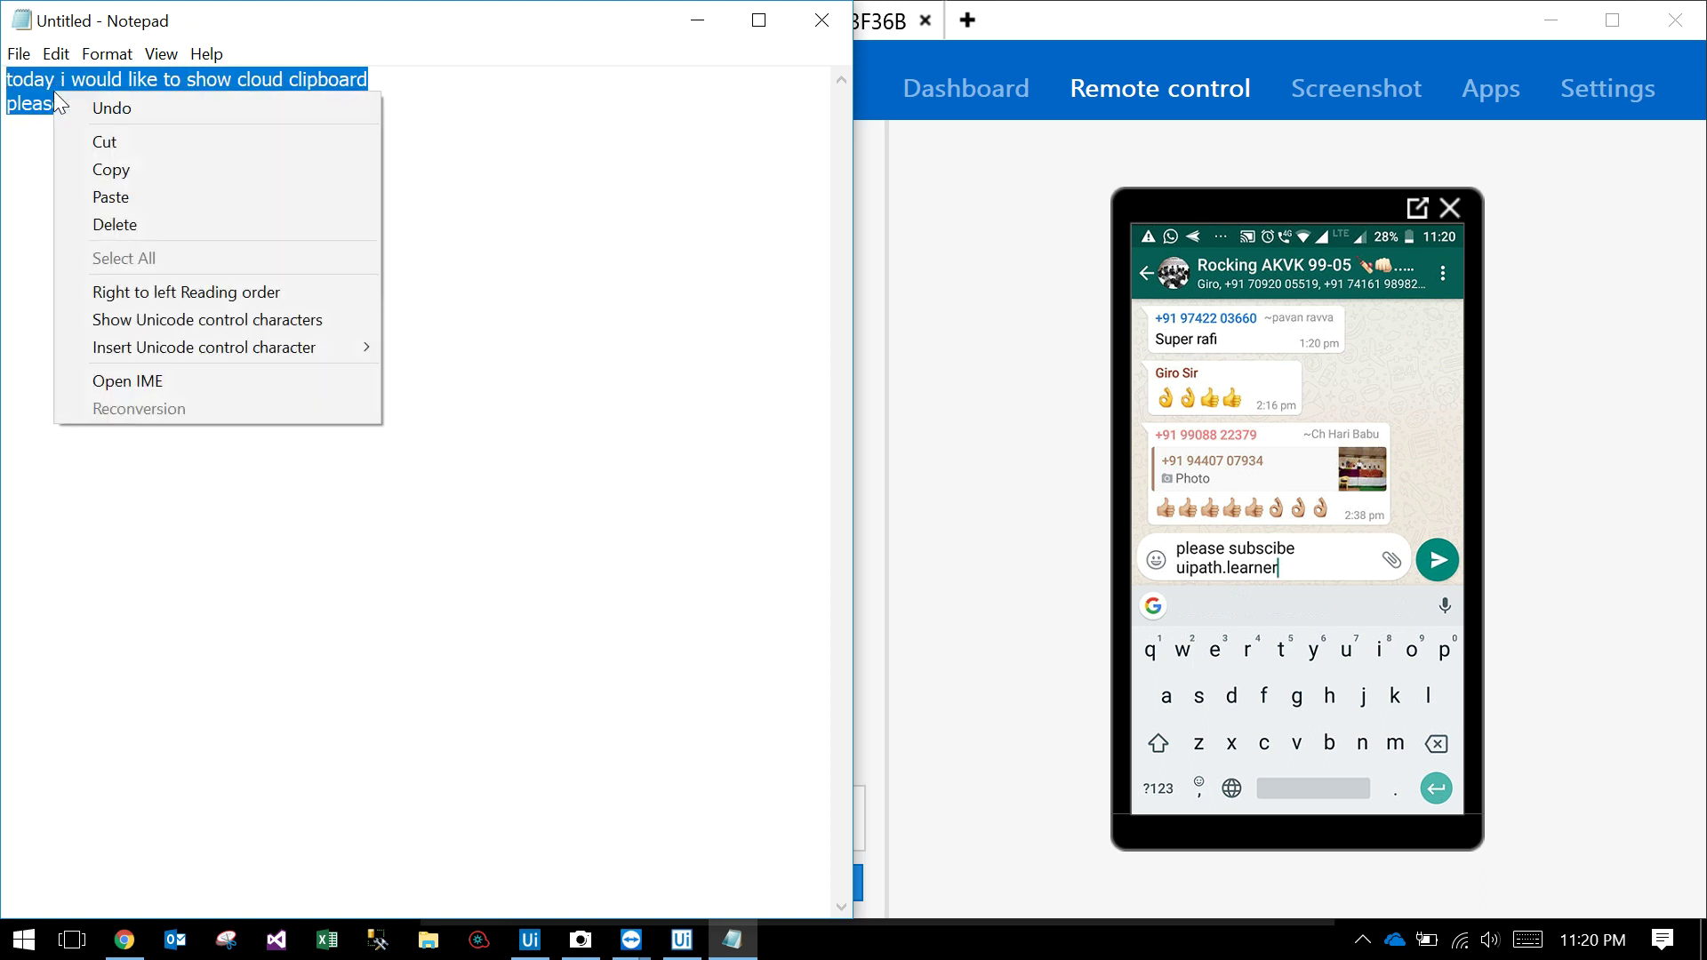
click(126, 170)
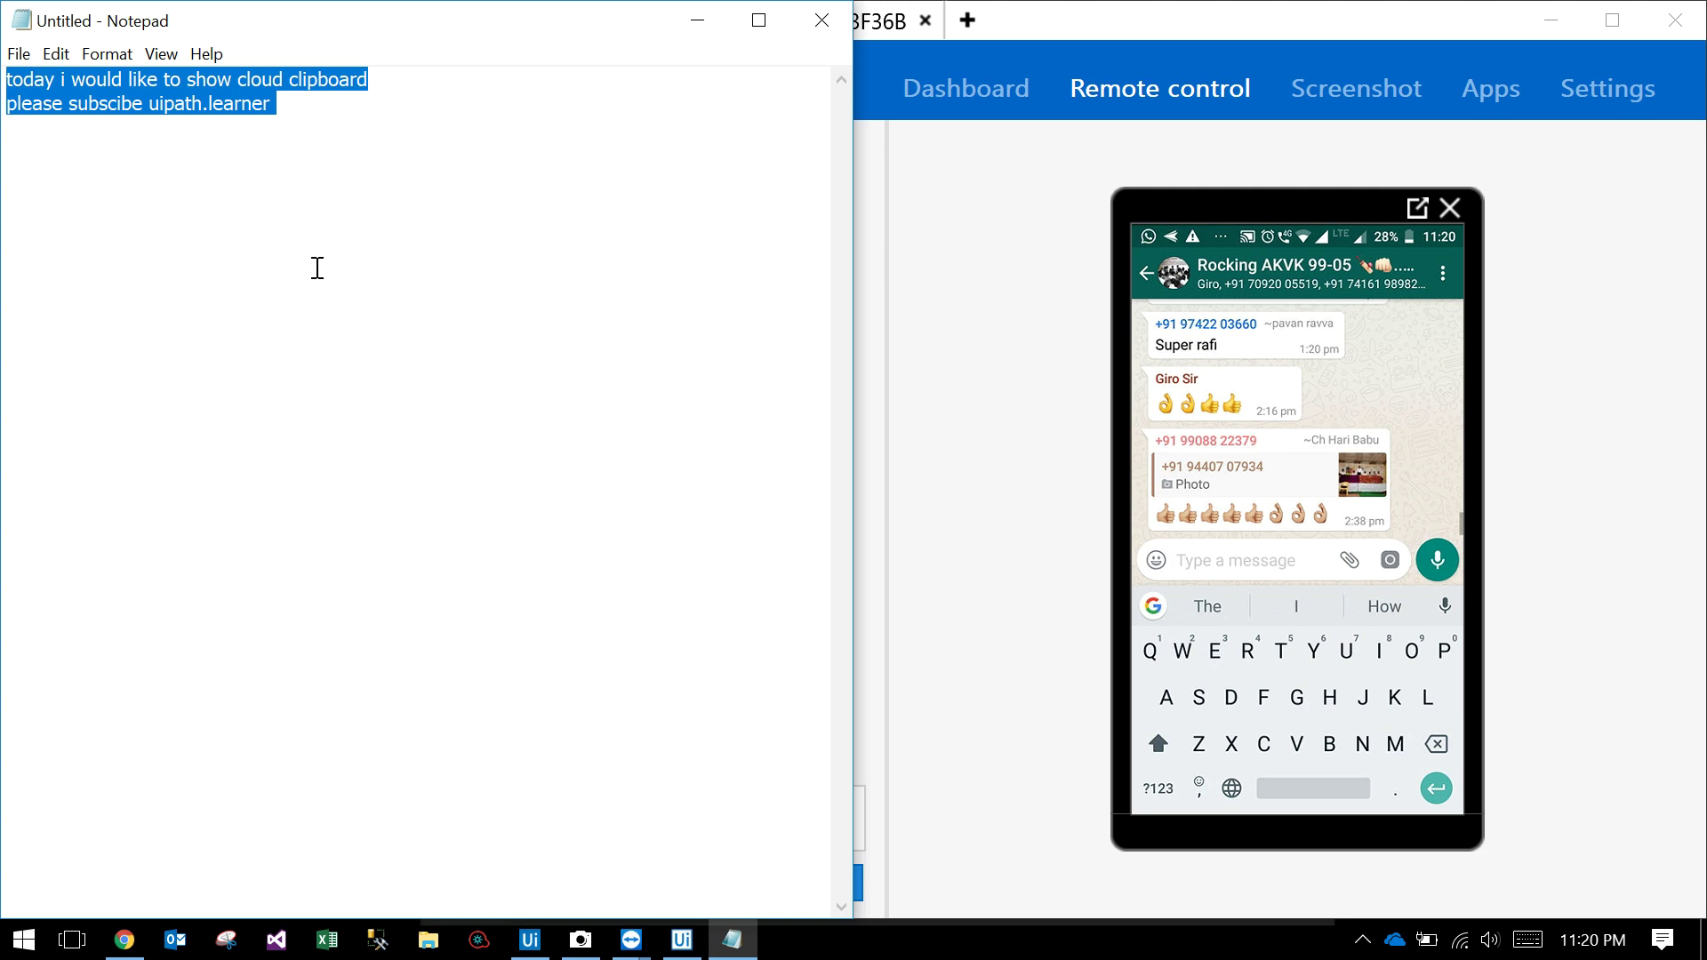
click(580, 939)
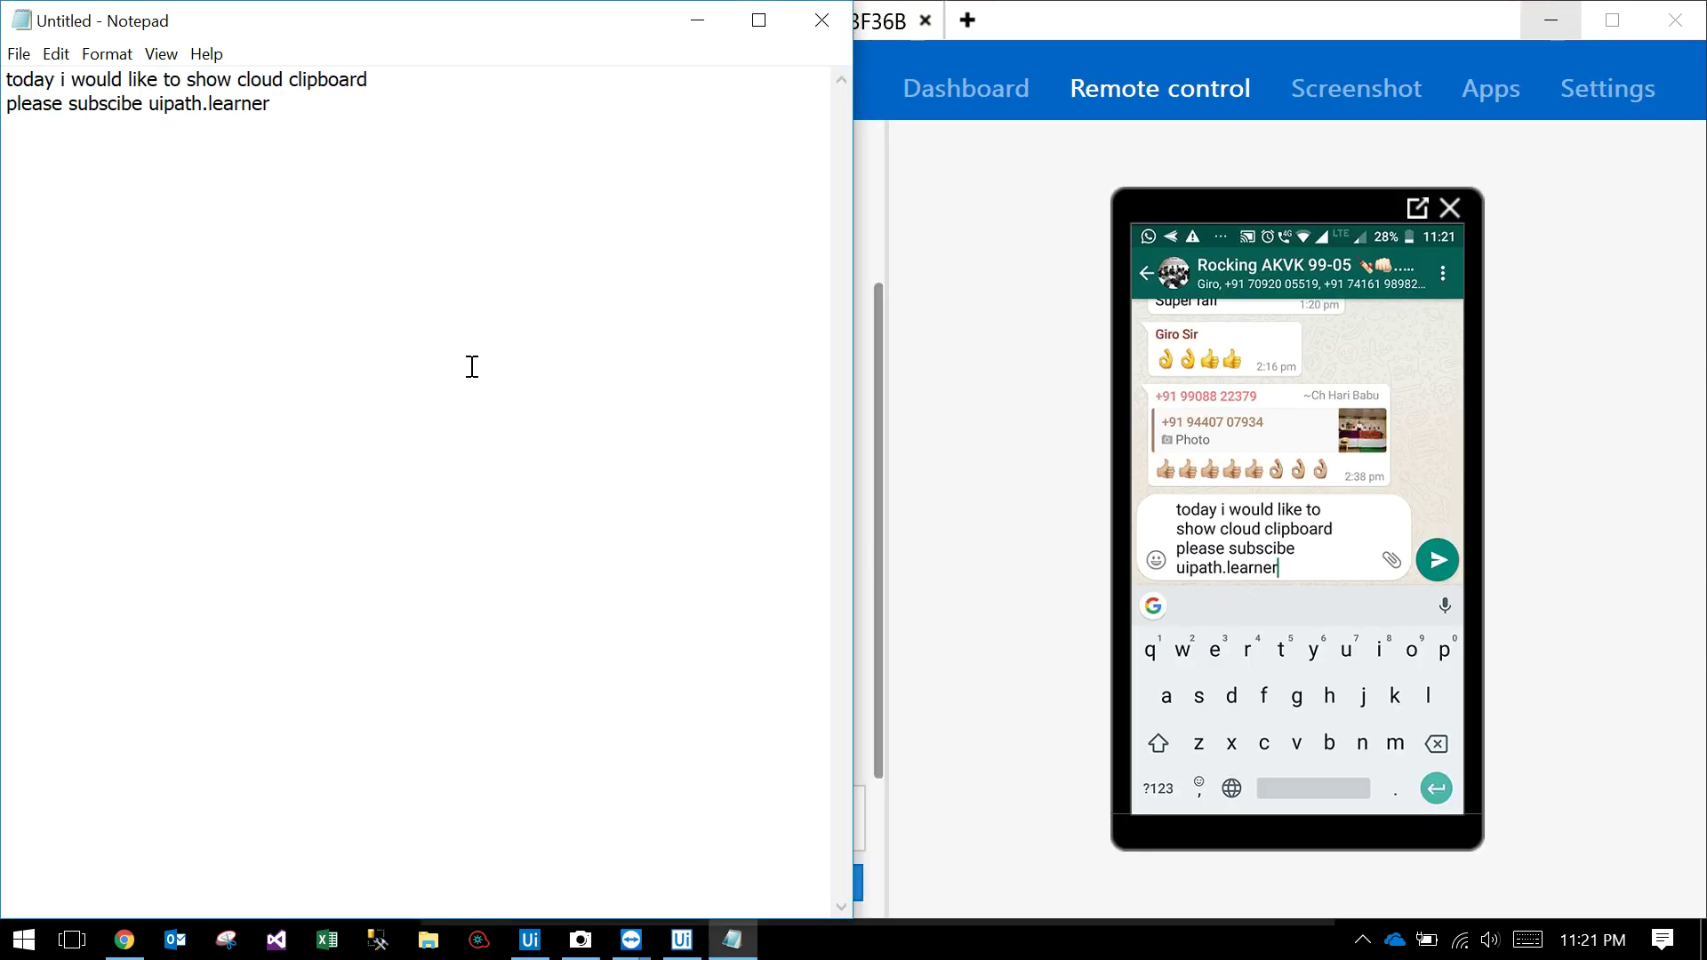
key(Return)
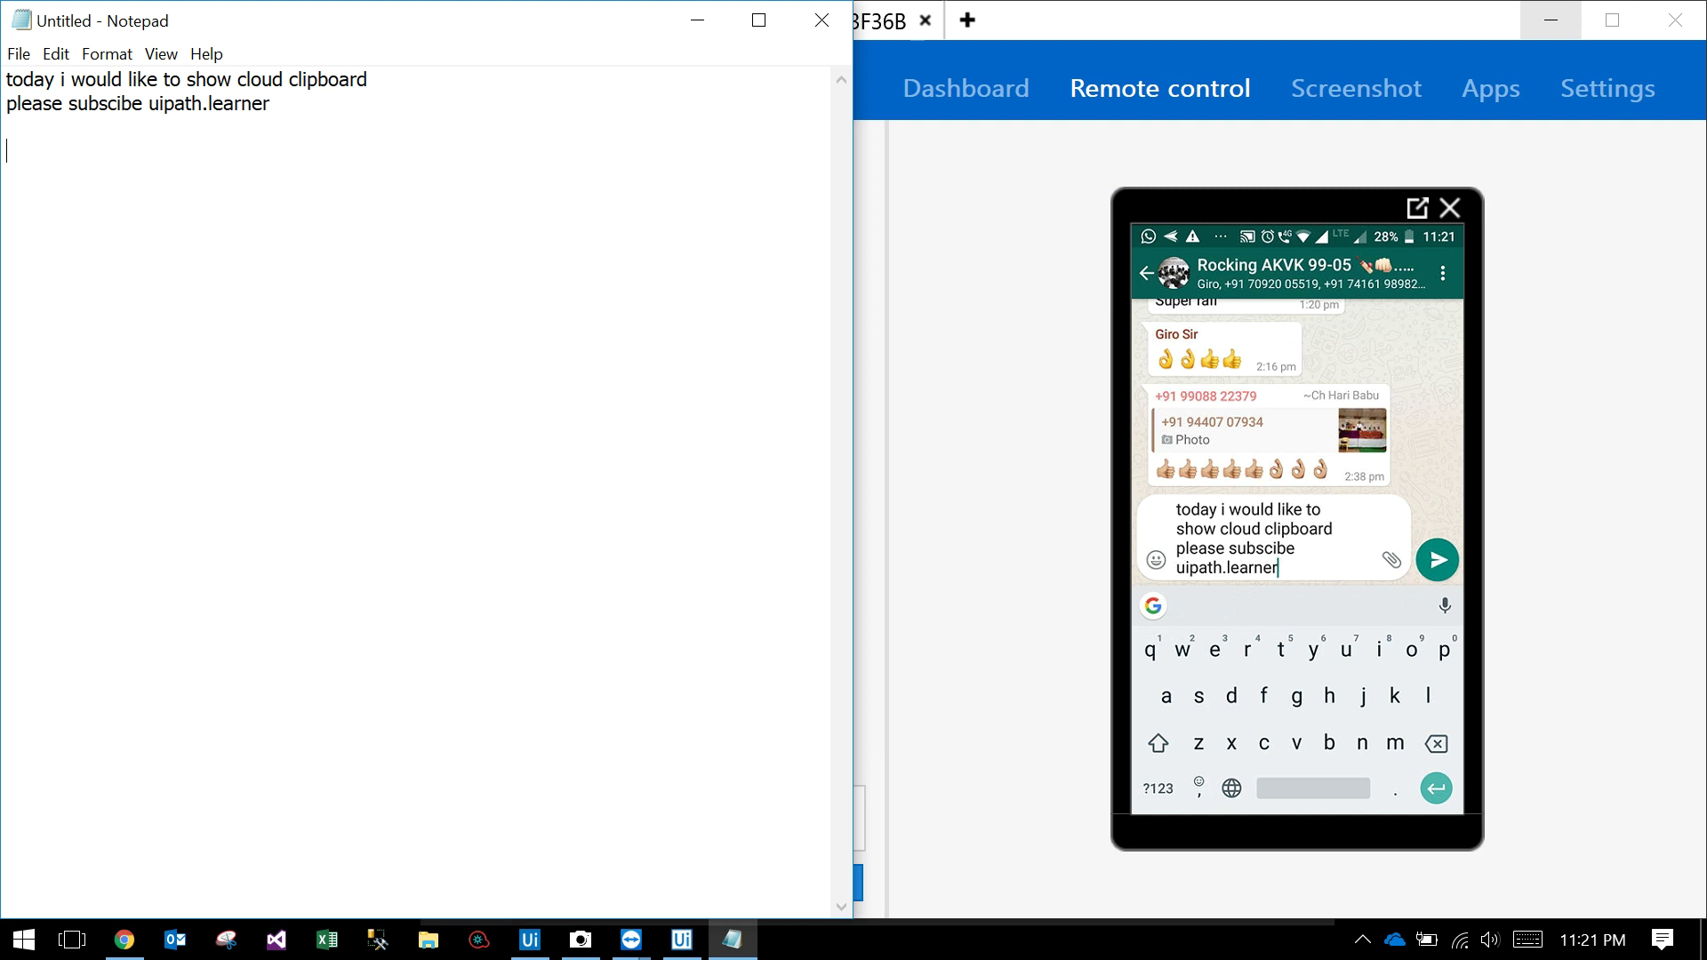
key(shift+Home)
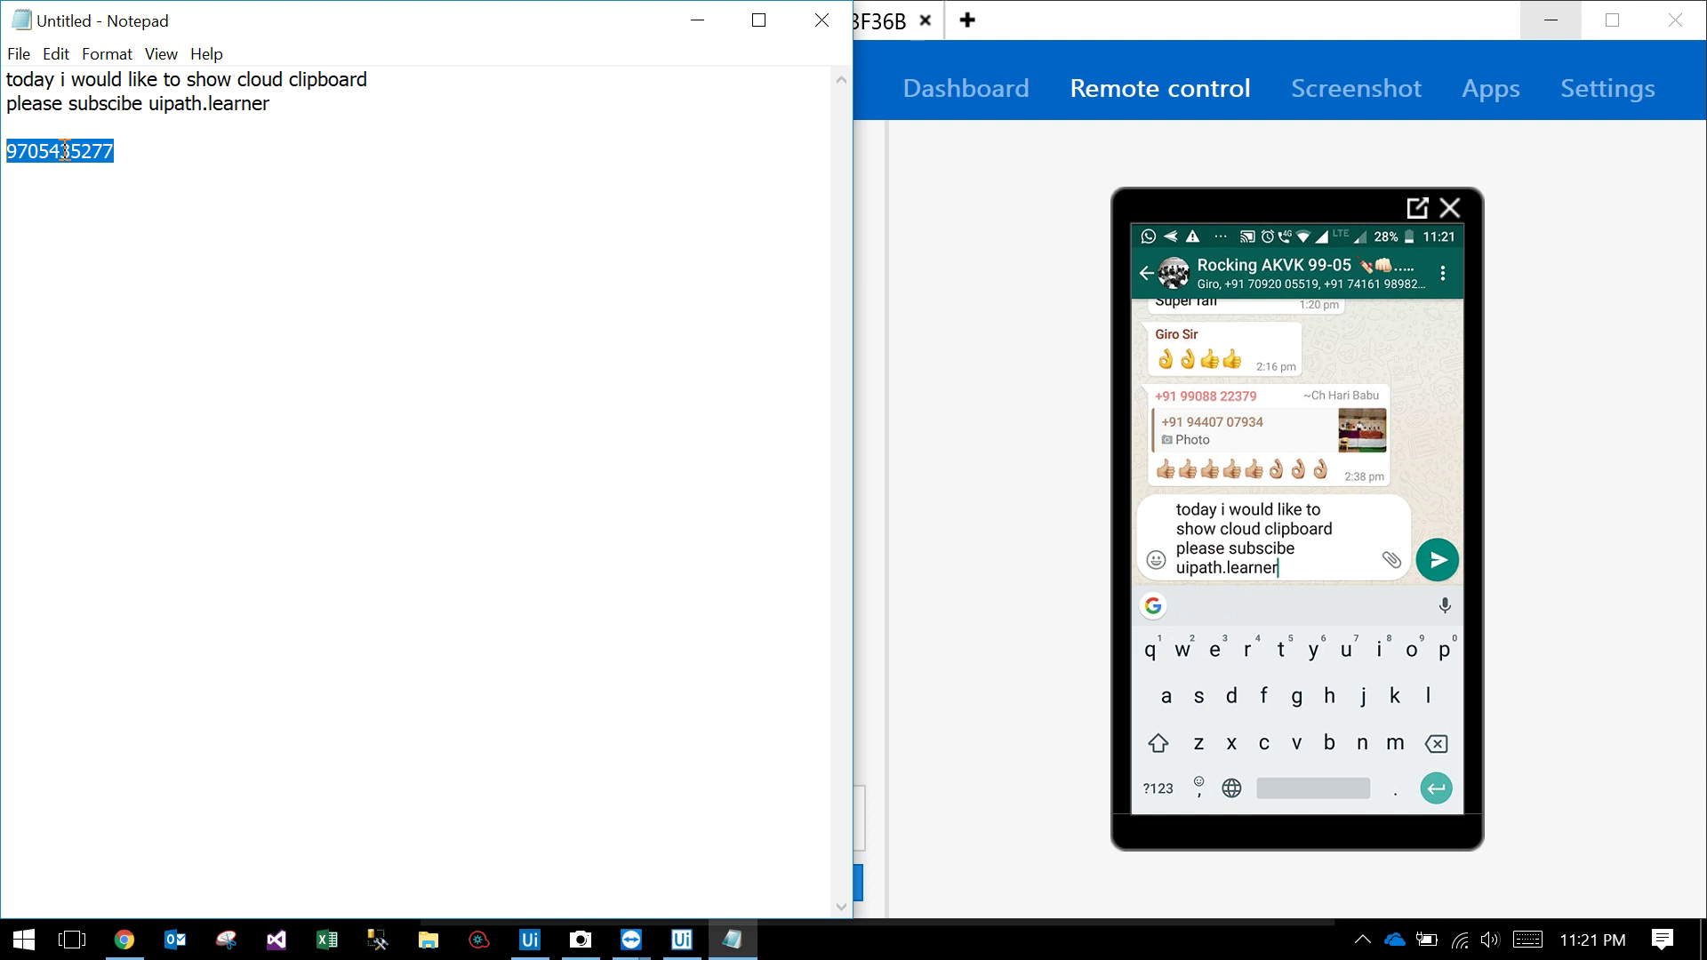
right_click(63, 151)
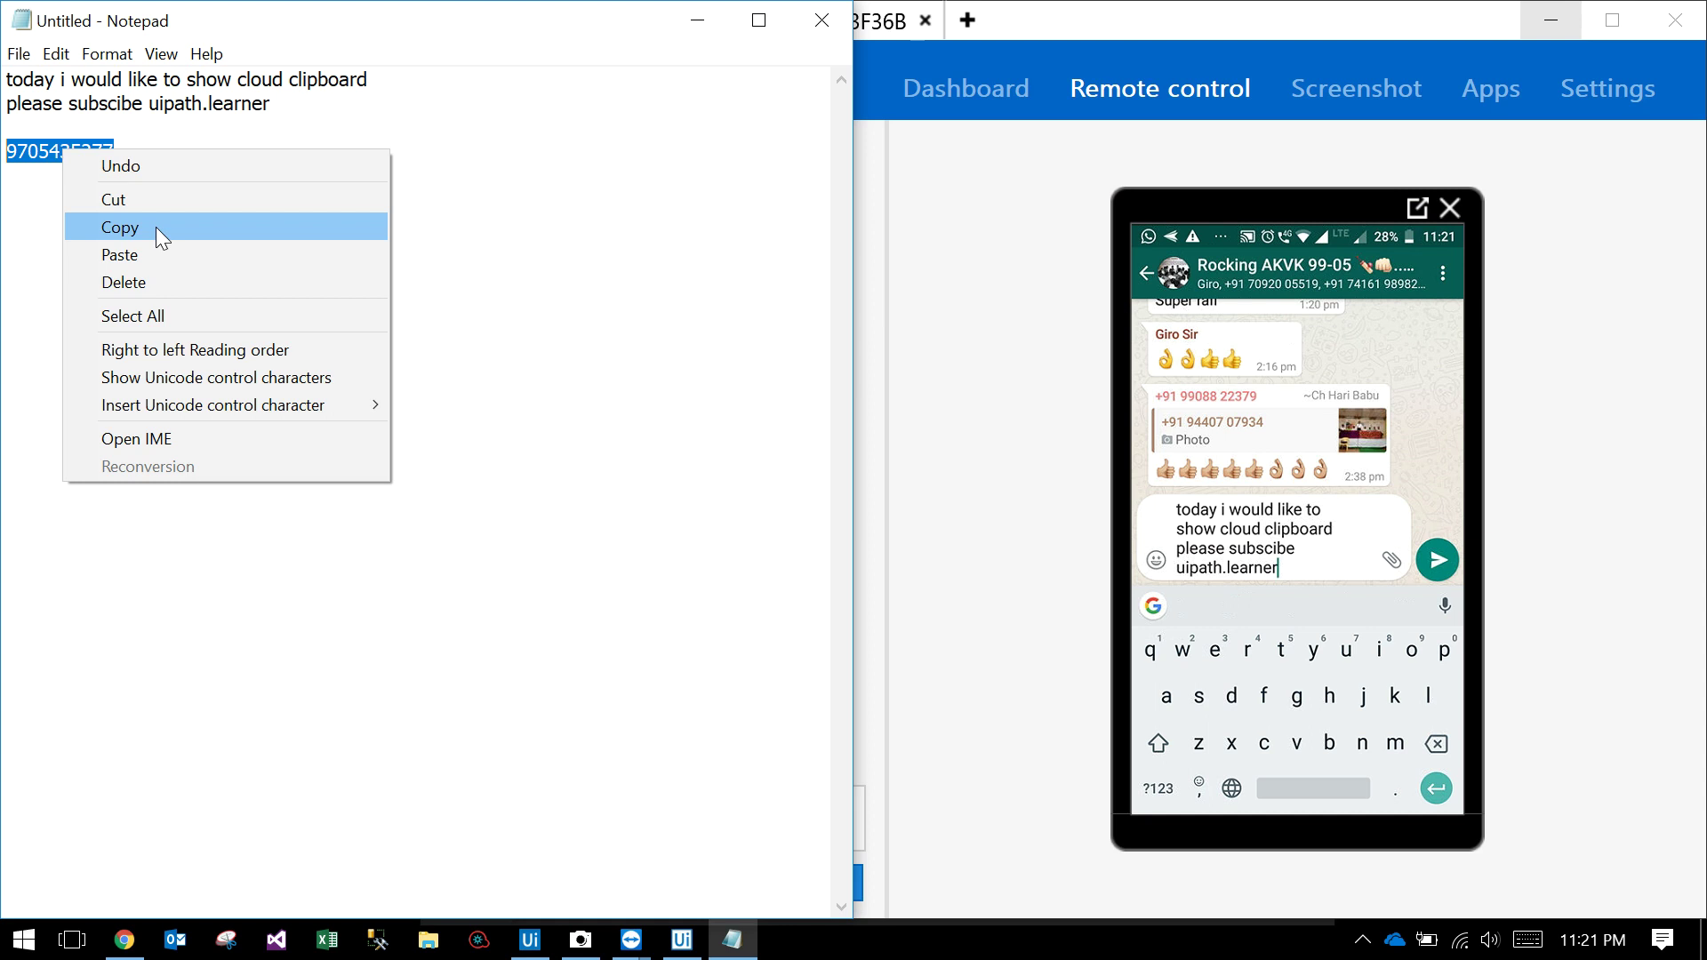
click(156, 228)
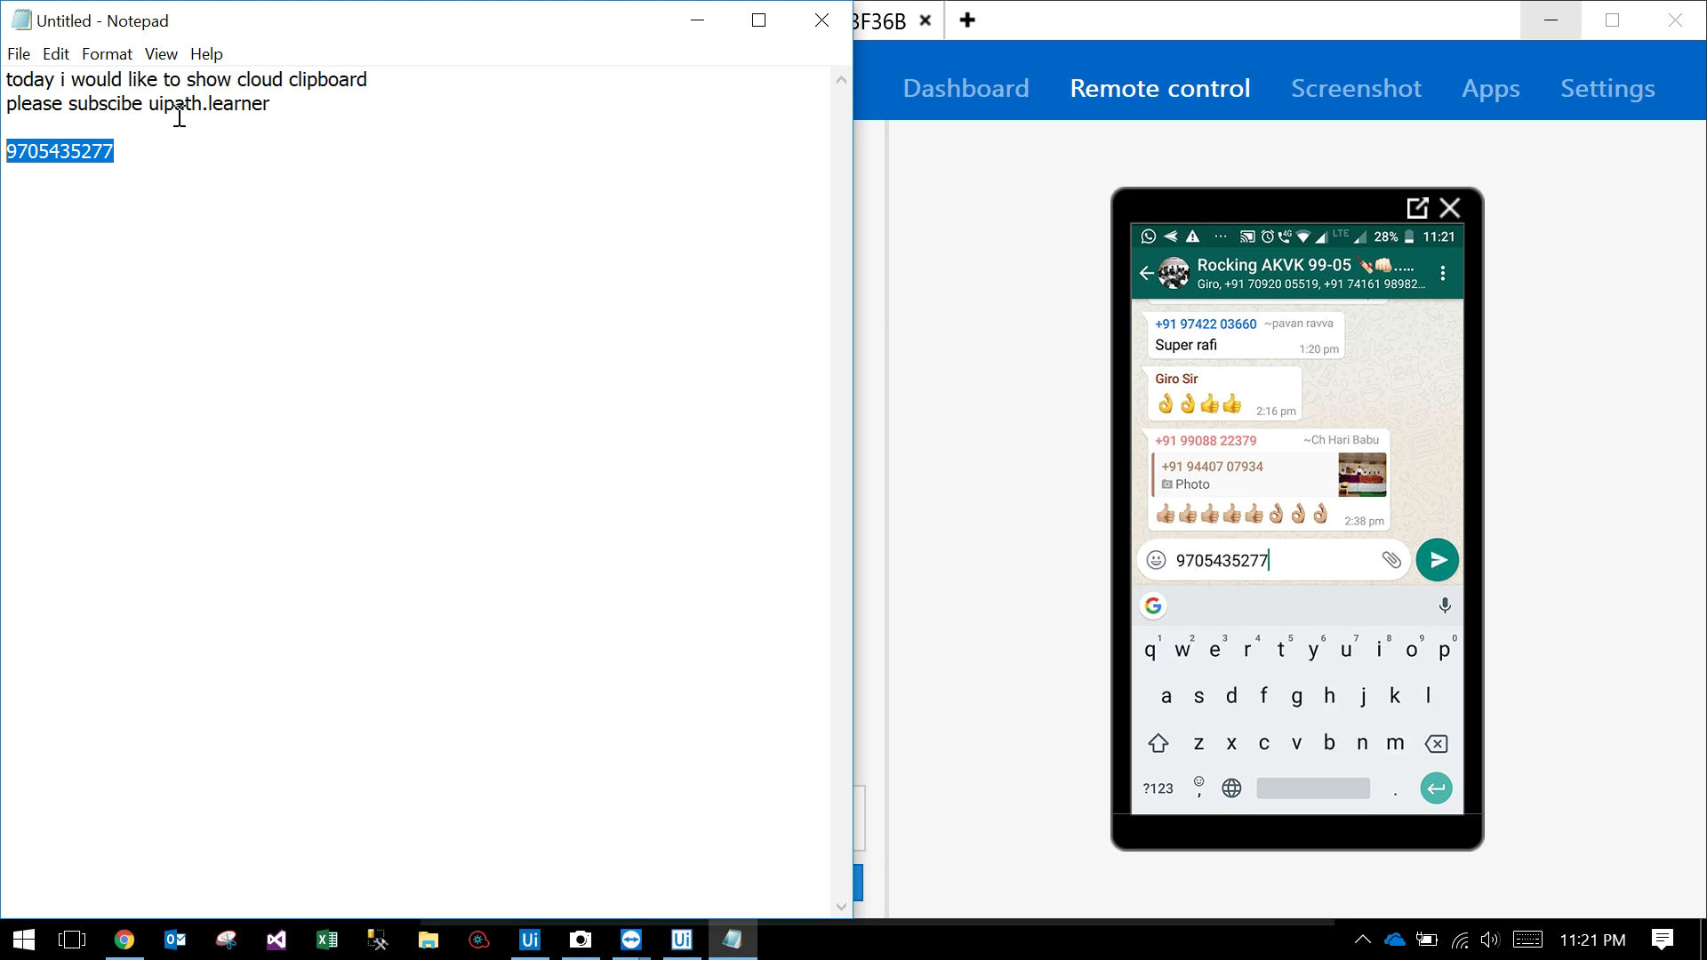
Copy the word 'subscibe'
double_click(108, 107)
right_click(107, 107)
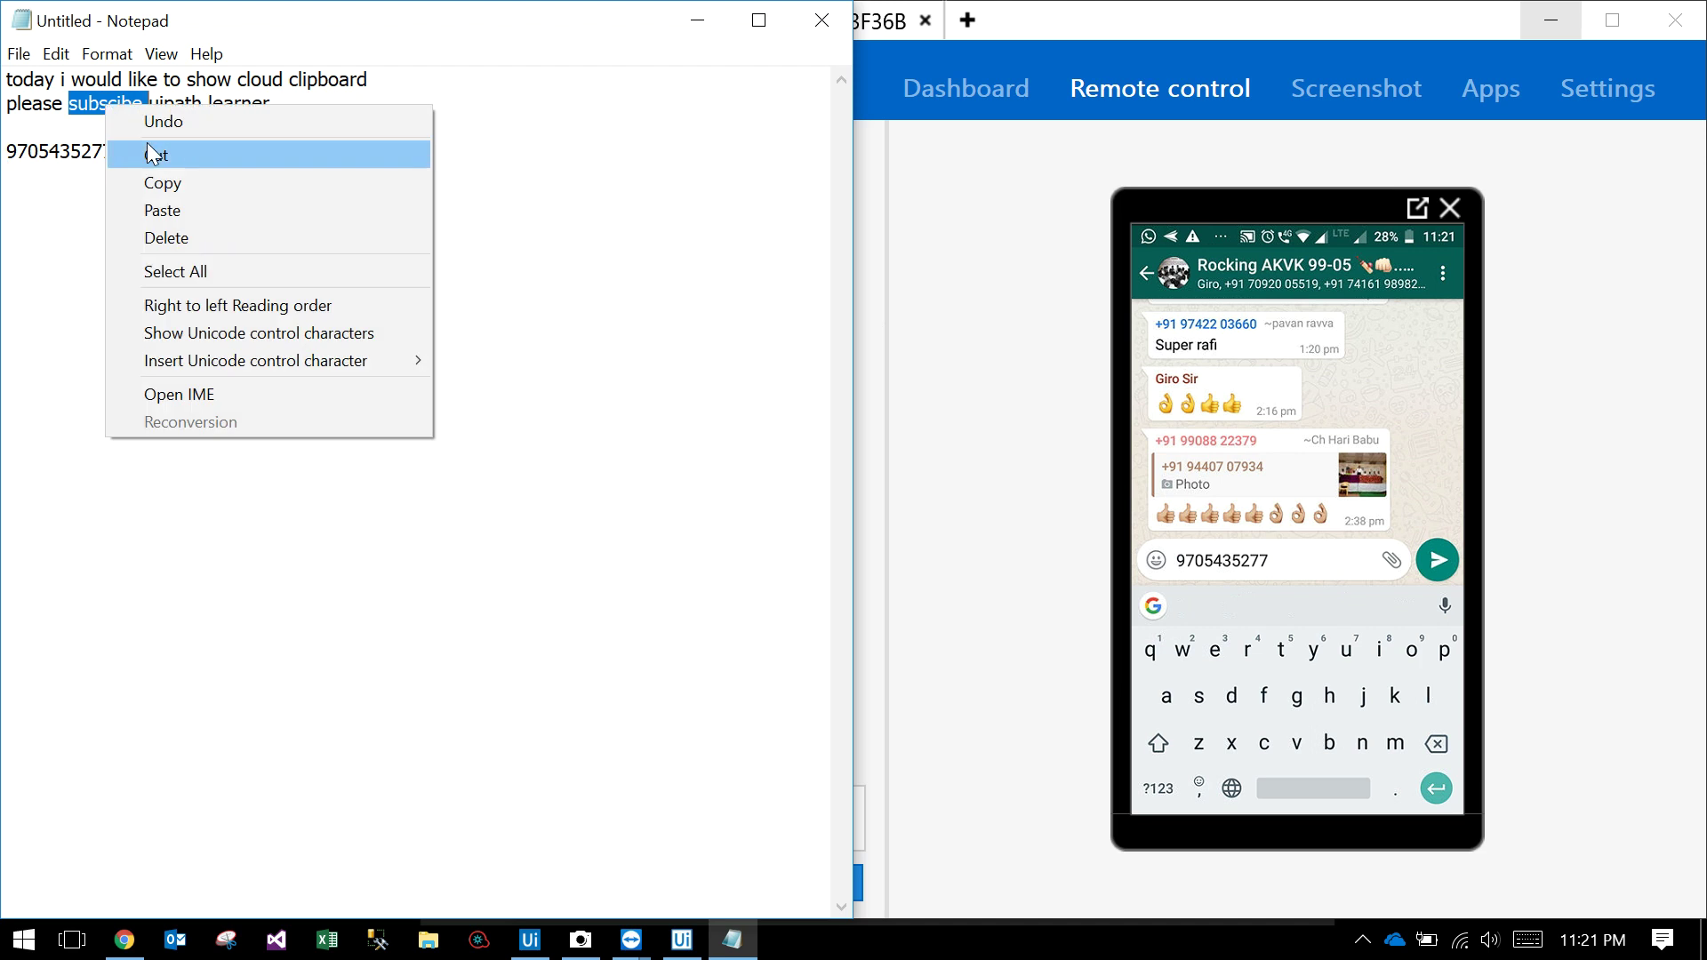
click(173, 180)
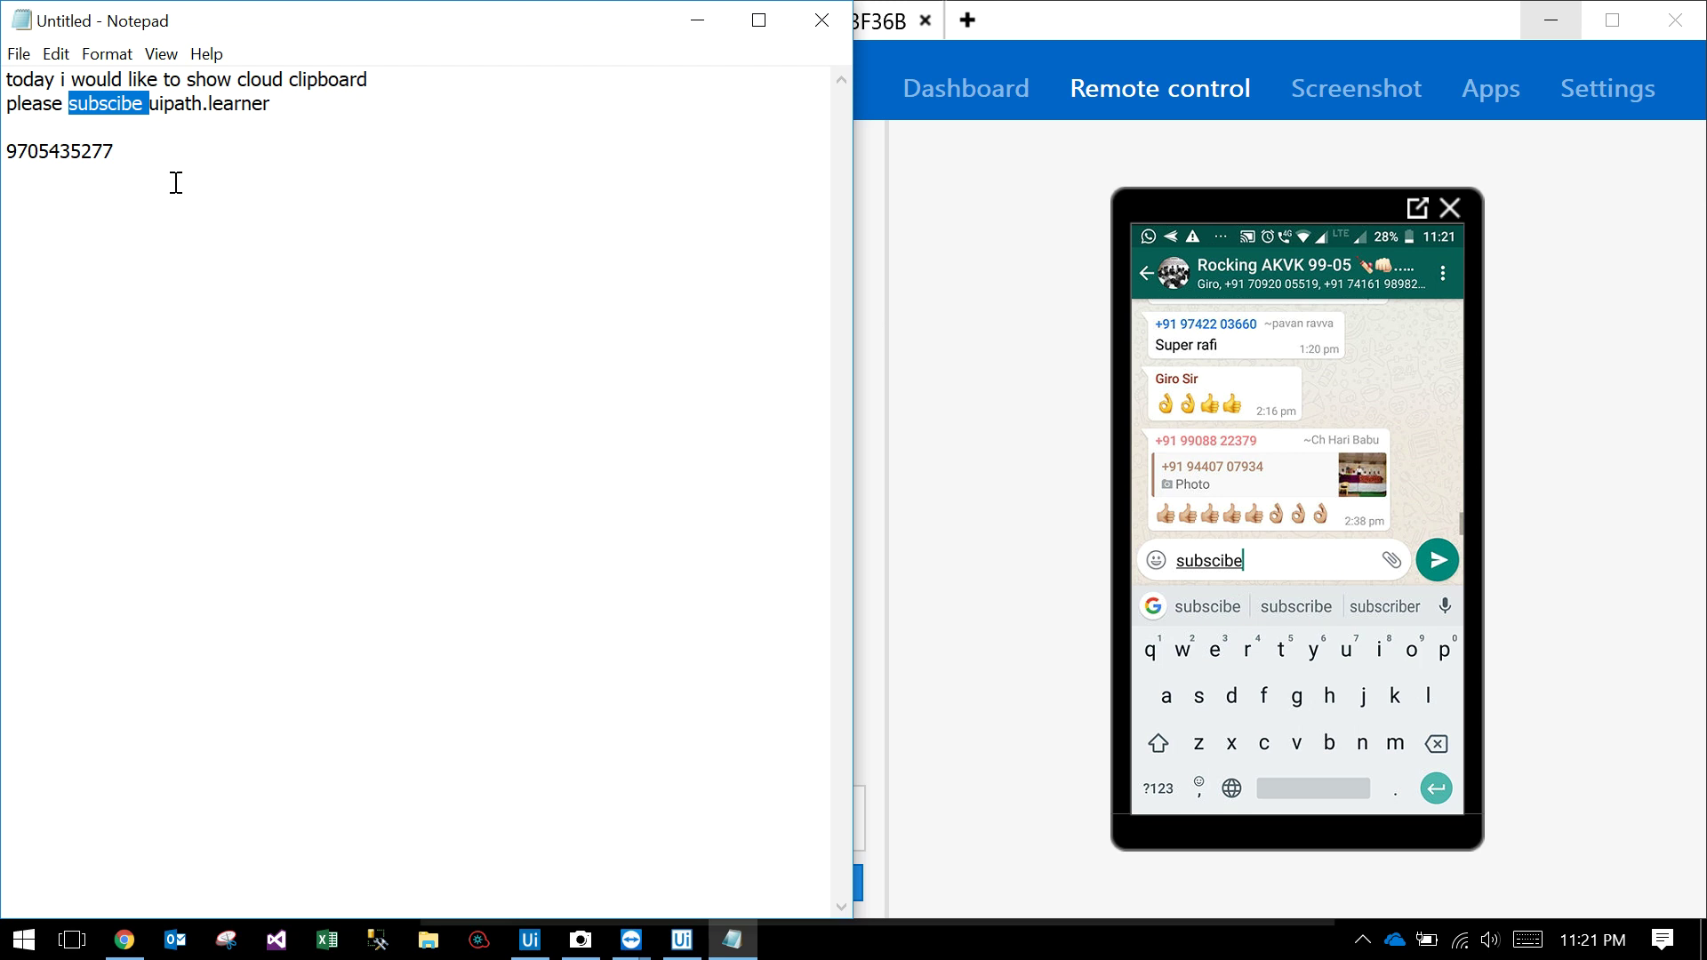
Copy the text running from 'today' through 'uipath.'
drag(6, 80, 208, 100)
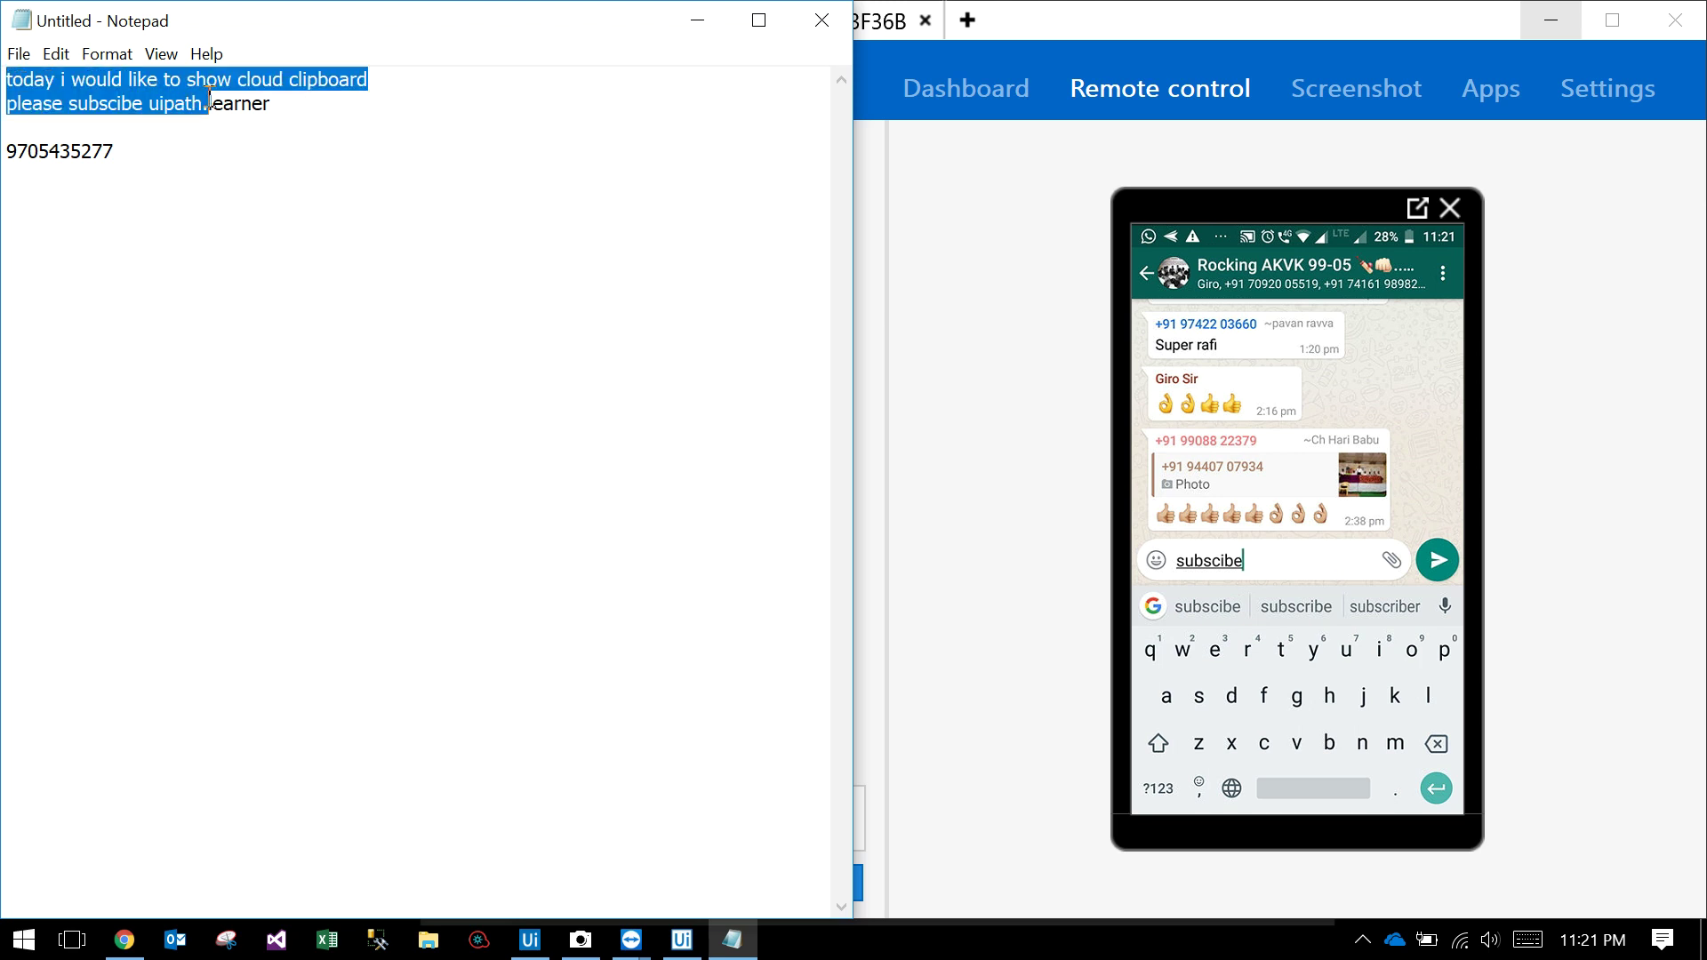
right_click(189, 97)
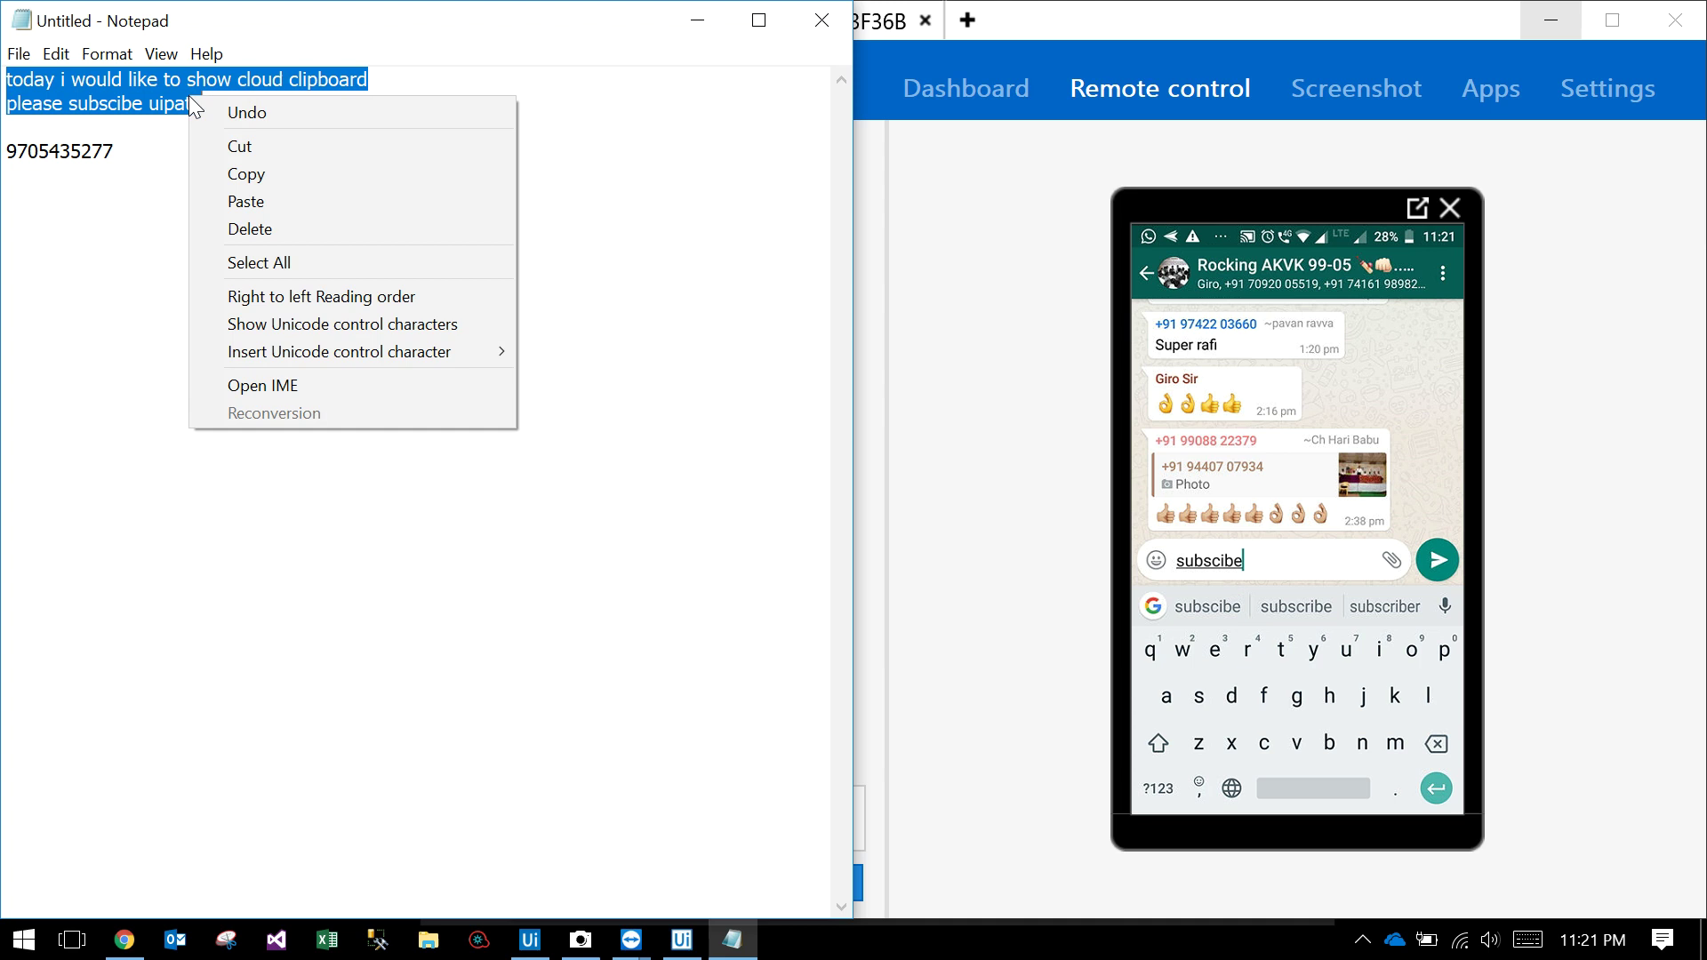
click(254, 172)
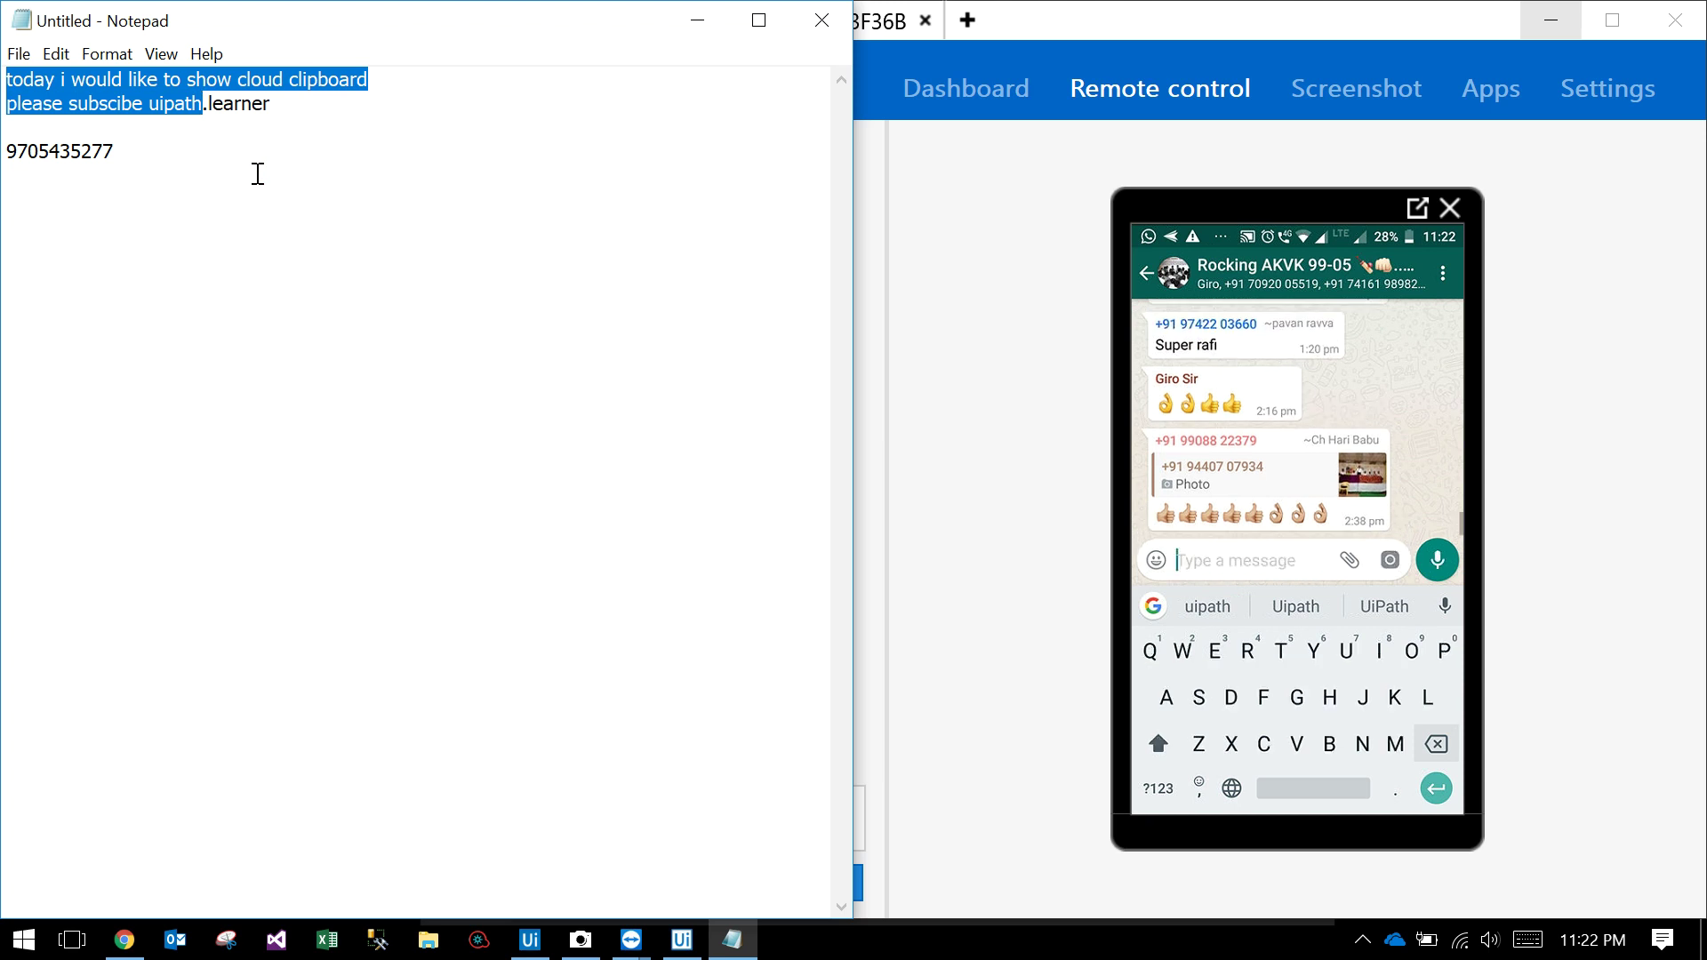
Add 'uipath magic' on a new line below the number and copy it
click(328, 221)
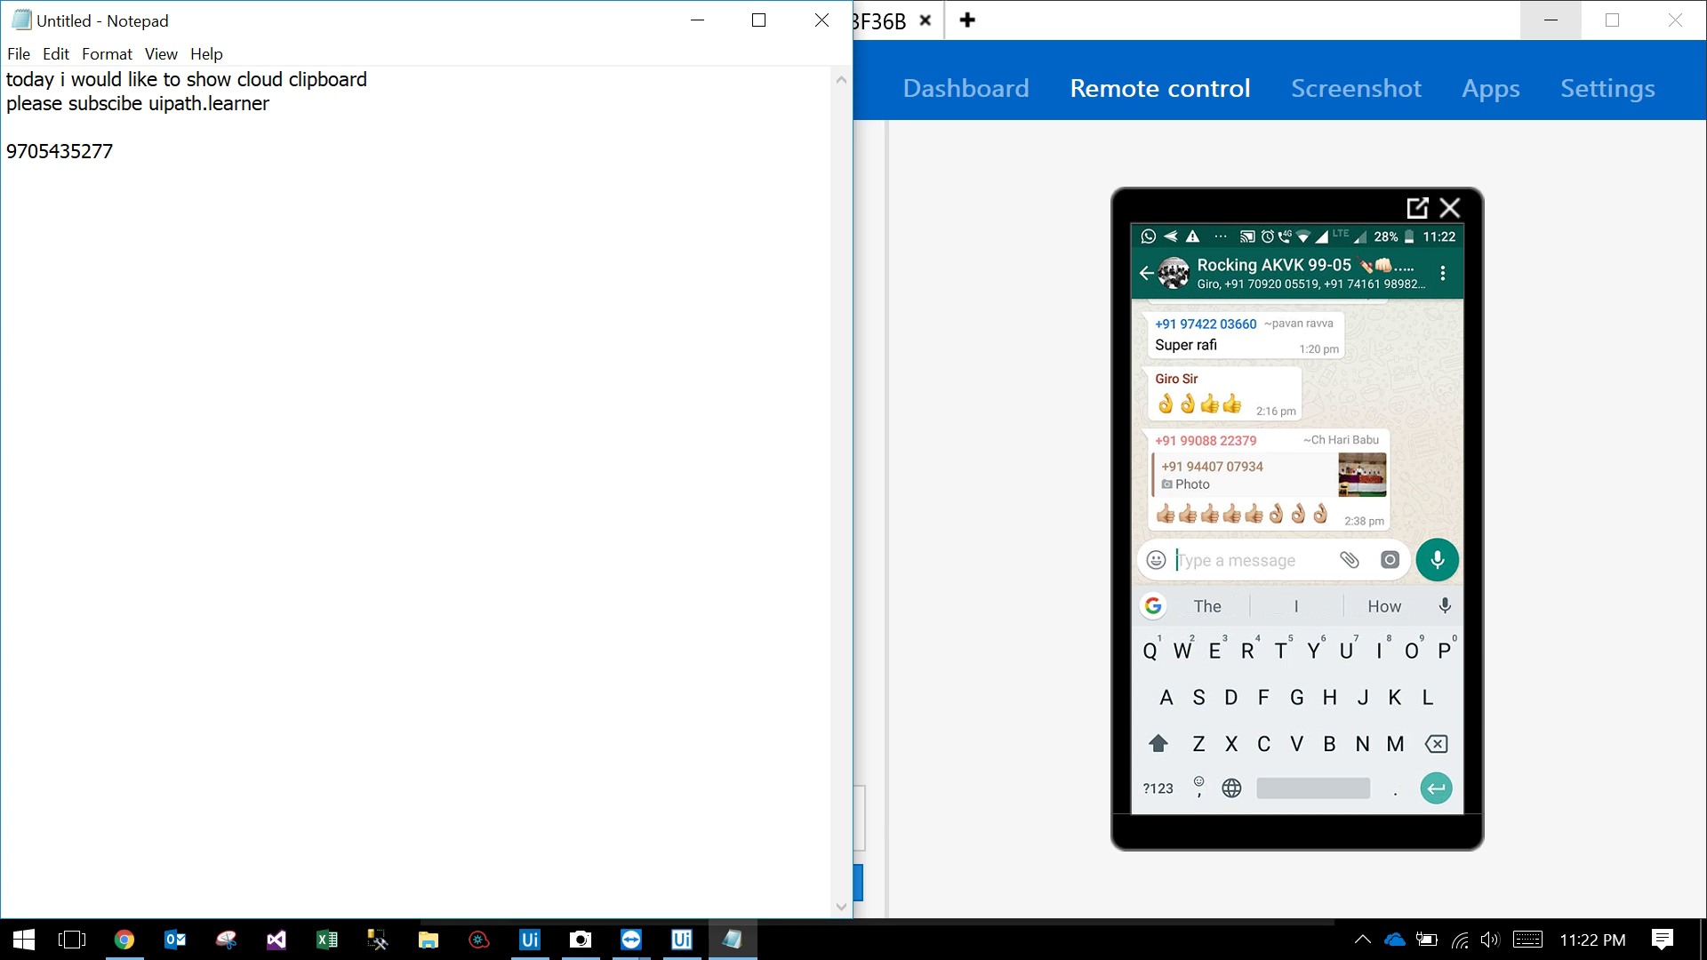
text(uipa)
text( m)
text(ac)
text(gic)
key(shift+Home)
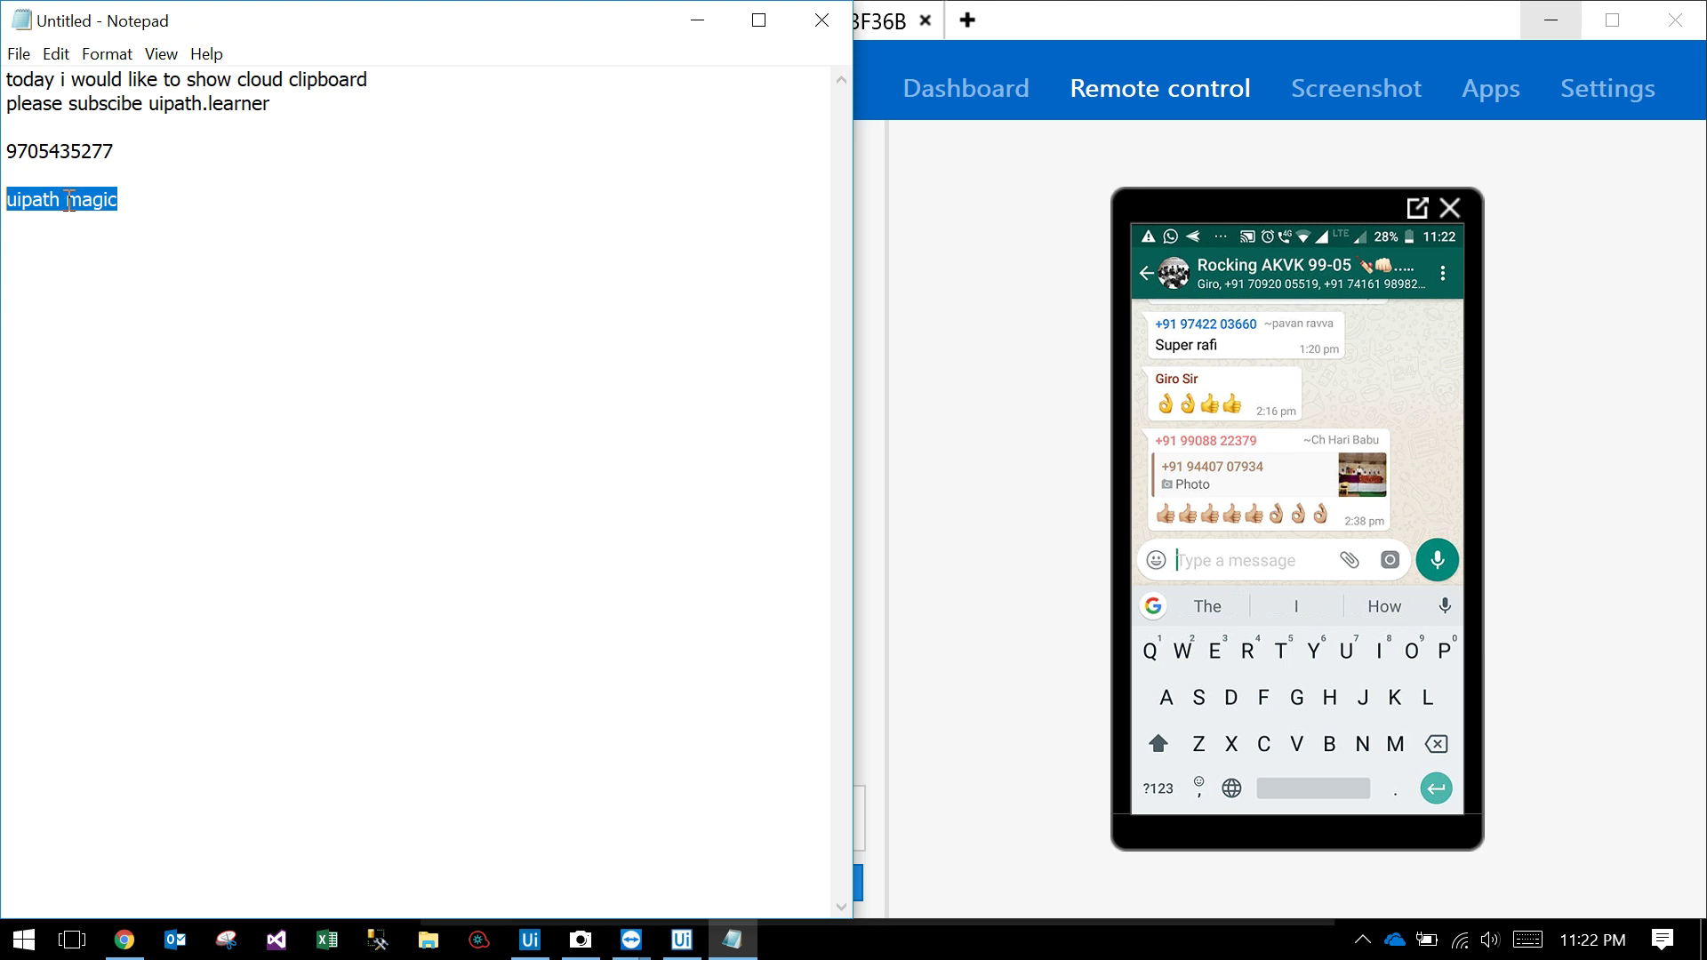
right_click(69, 199)
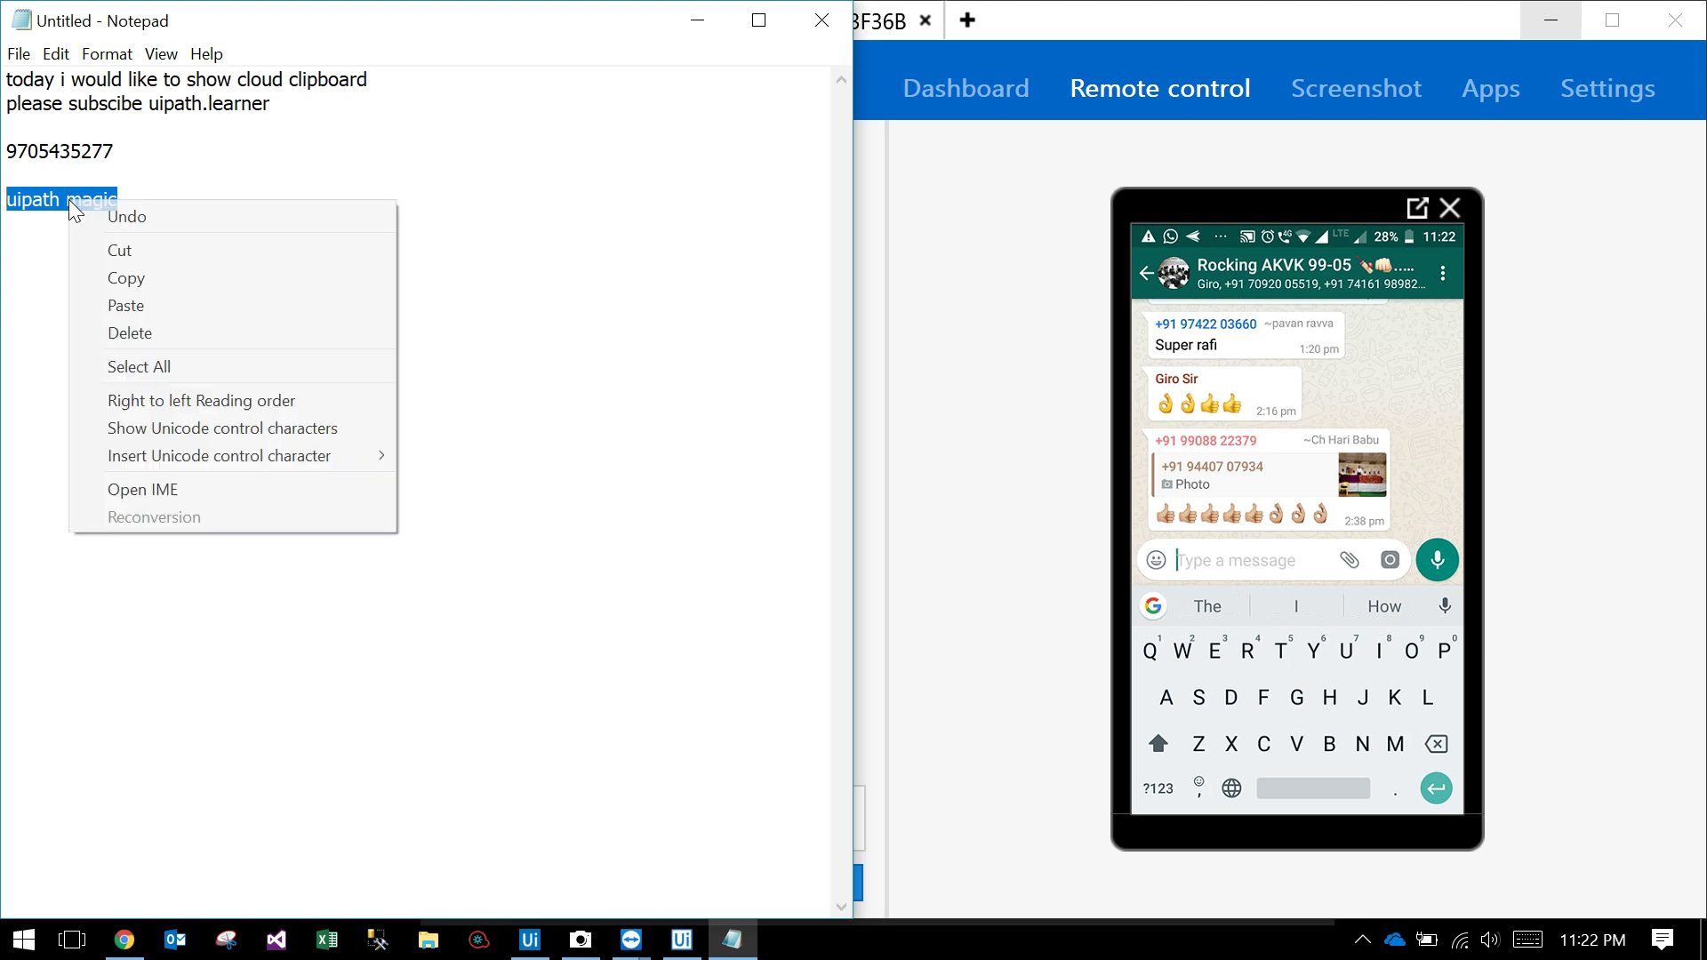
click(133, 280)
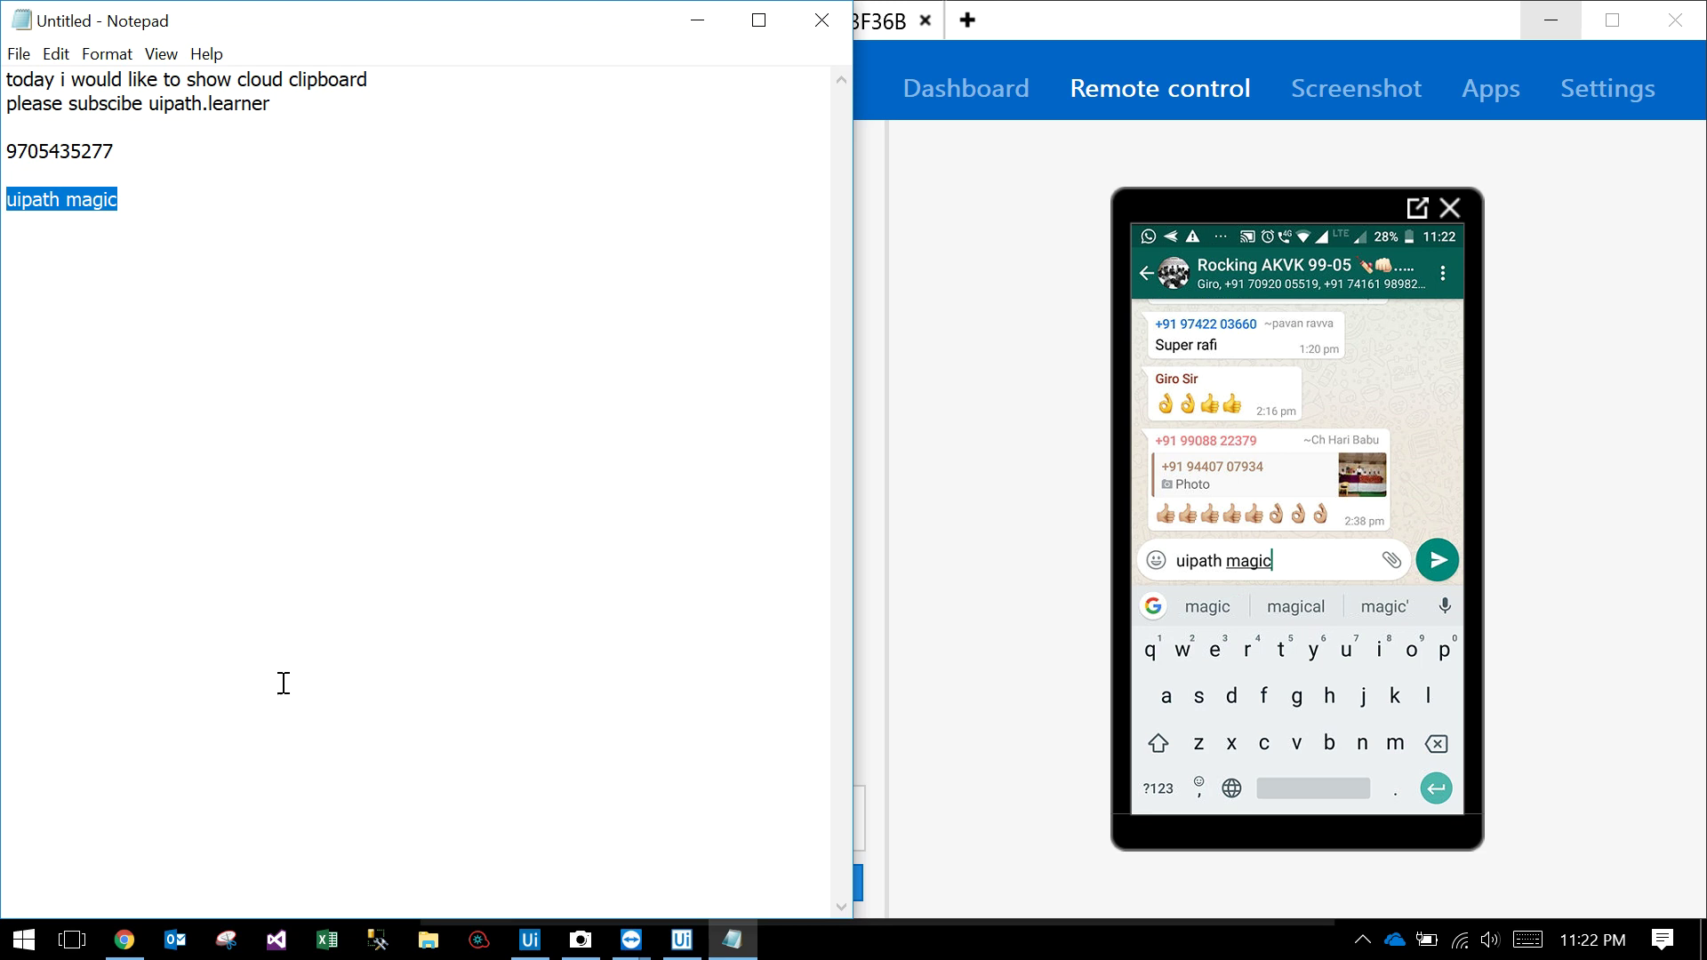
mouse_move(681, 939)
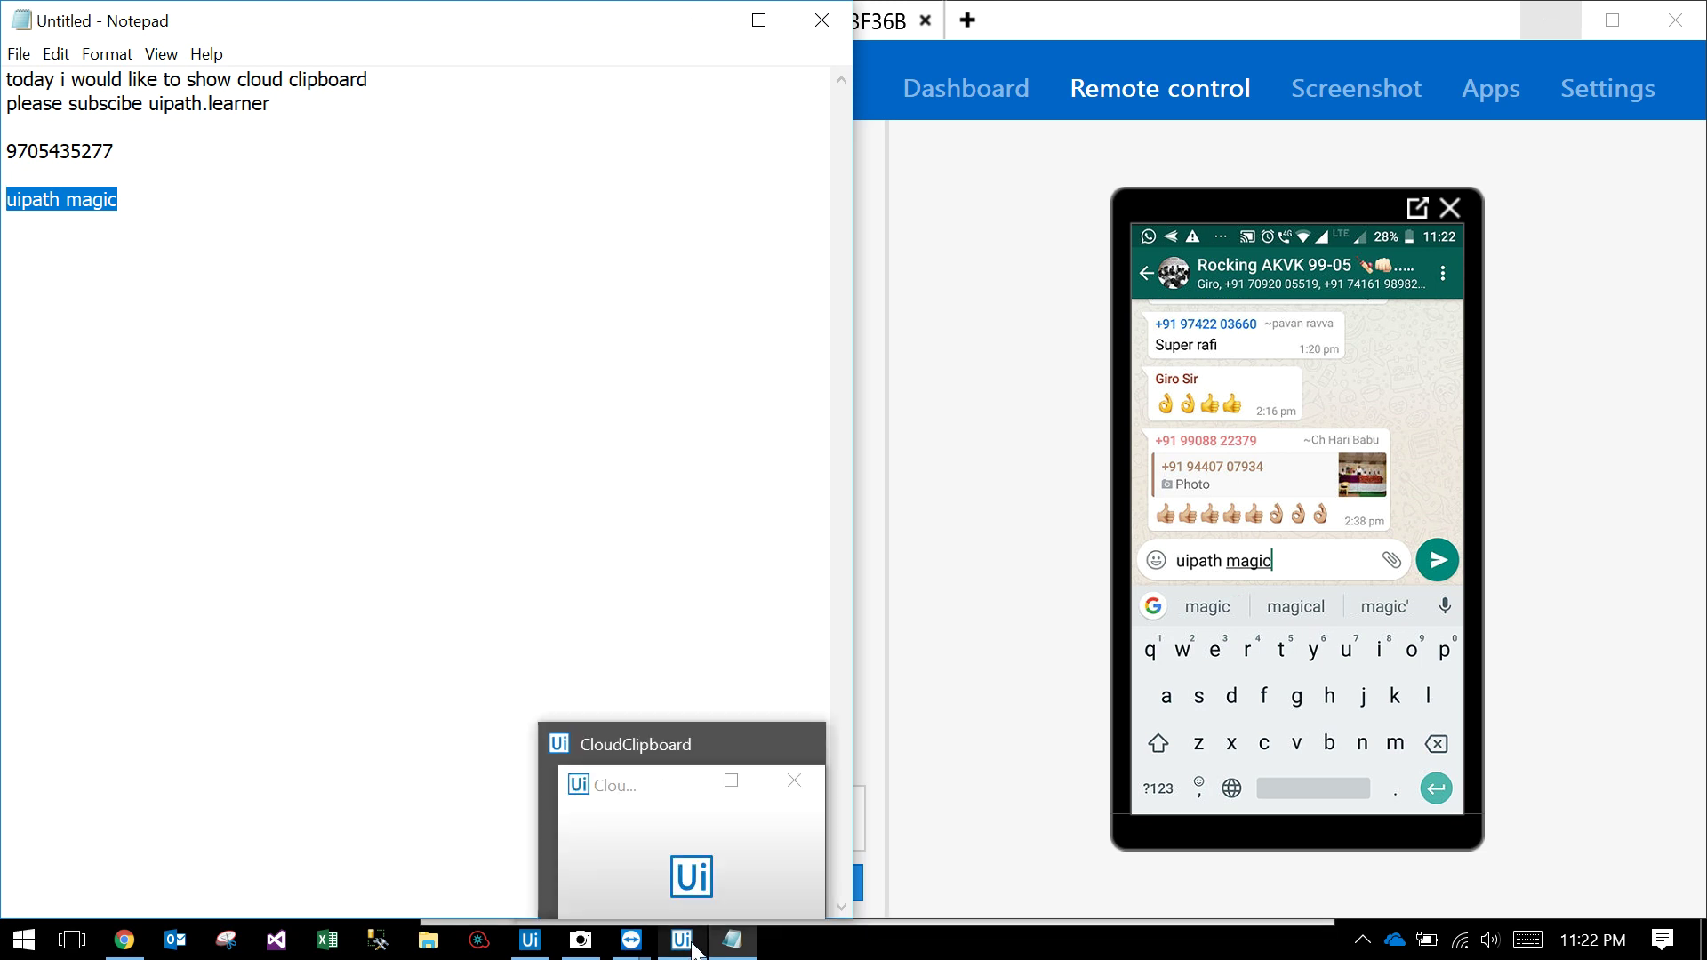
Reselect 'uipath magic' and switch to the CloudClipboard workflow in UiPath Studio
click(602, 464)
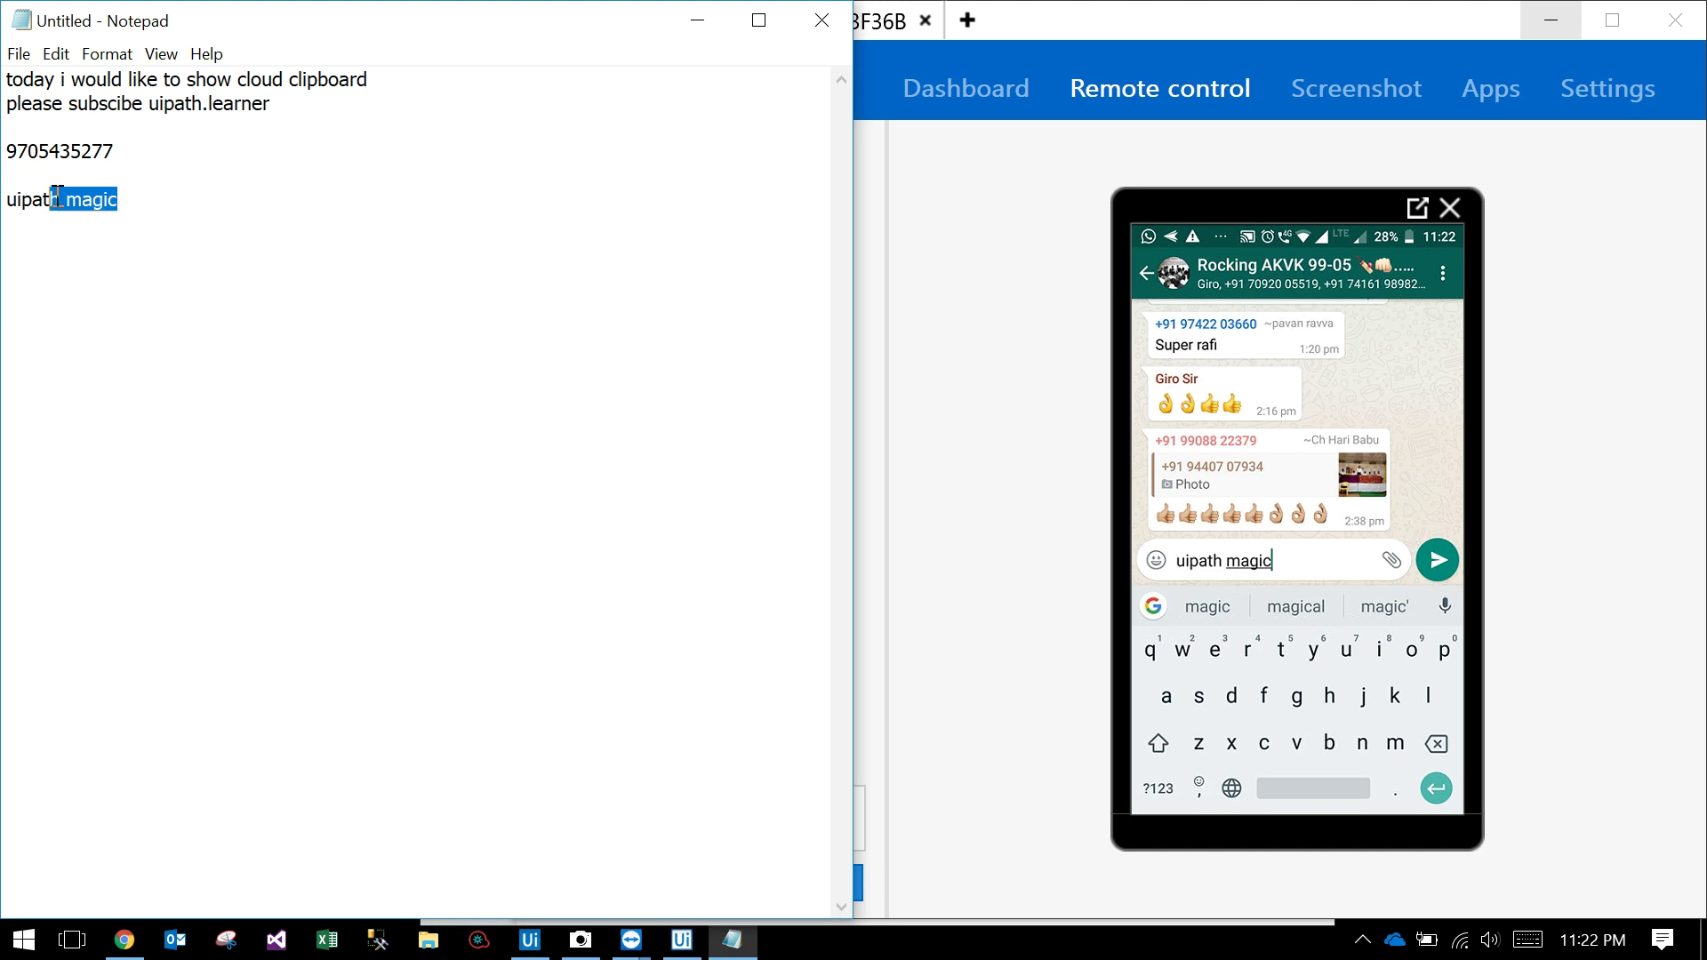
drag(138, 215, 11, 174)
right_click(30, 201)
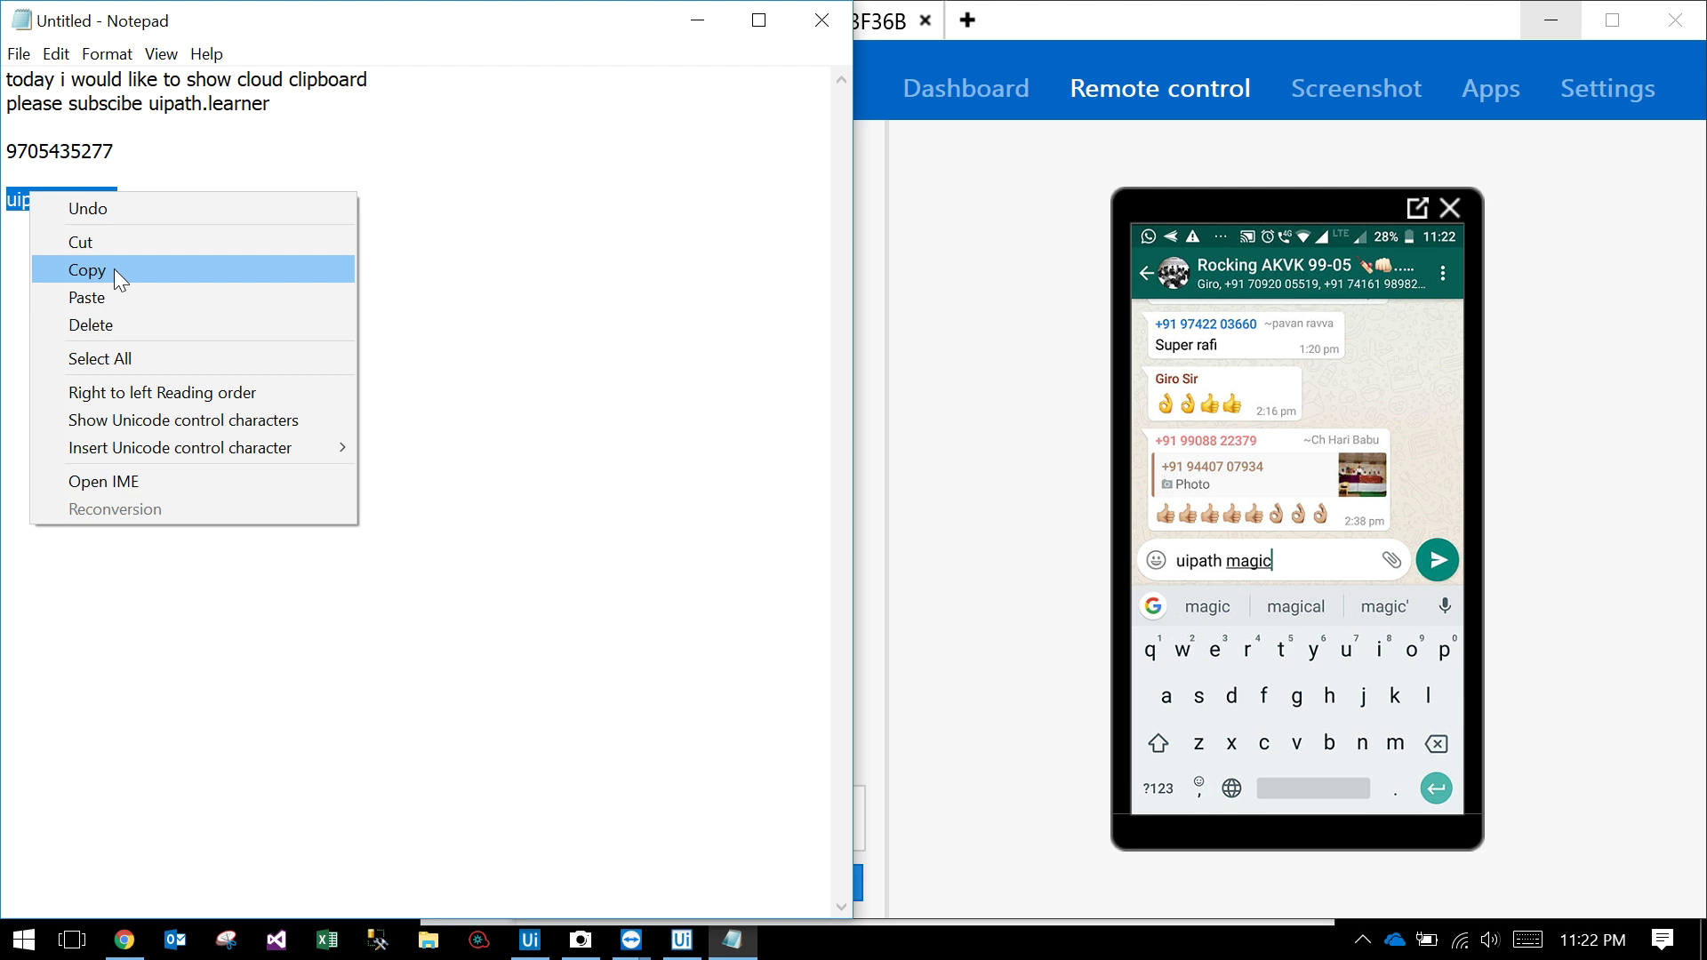
click(530, 947)
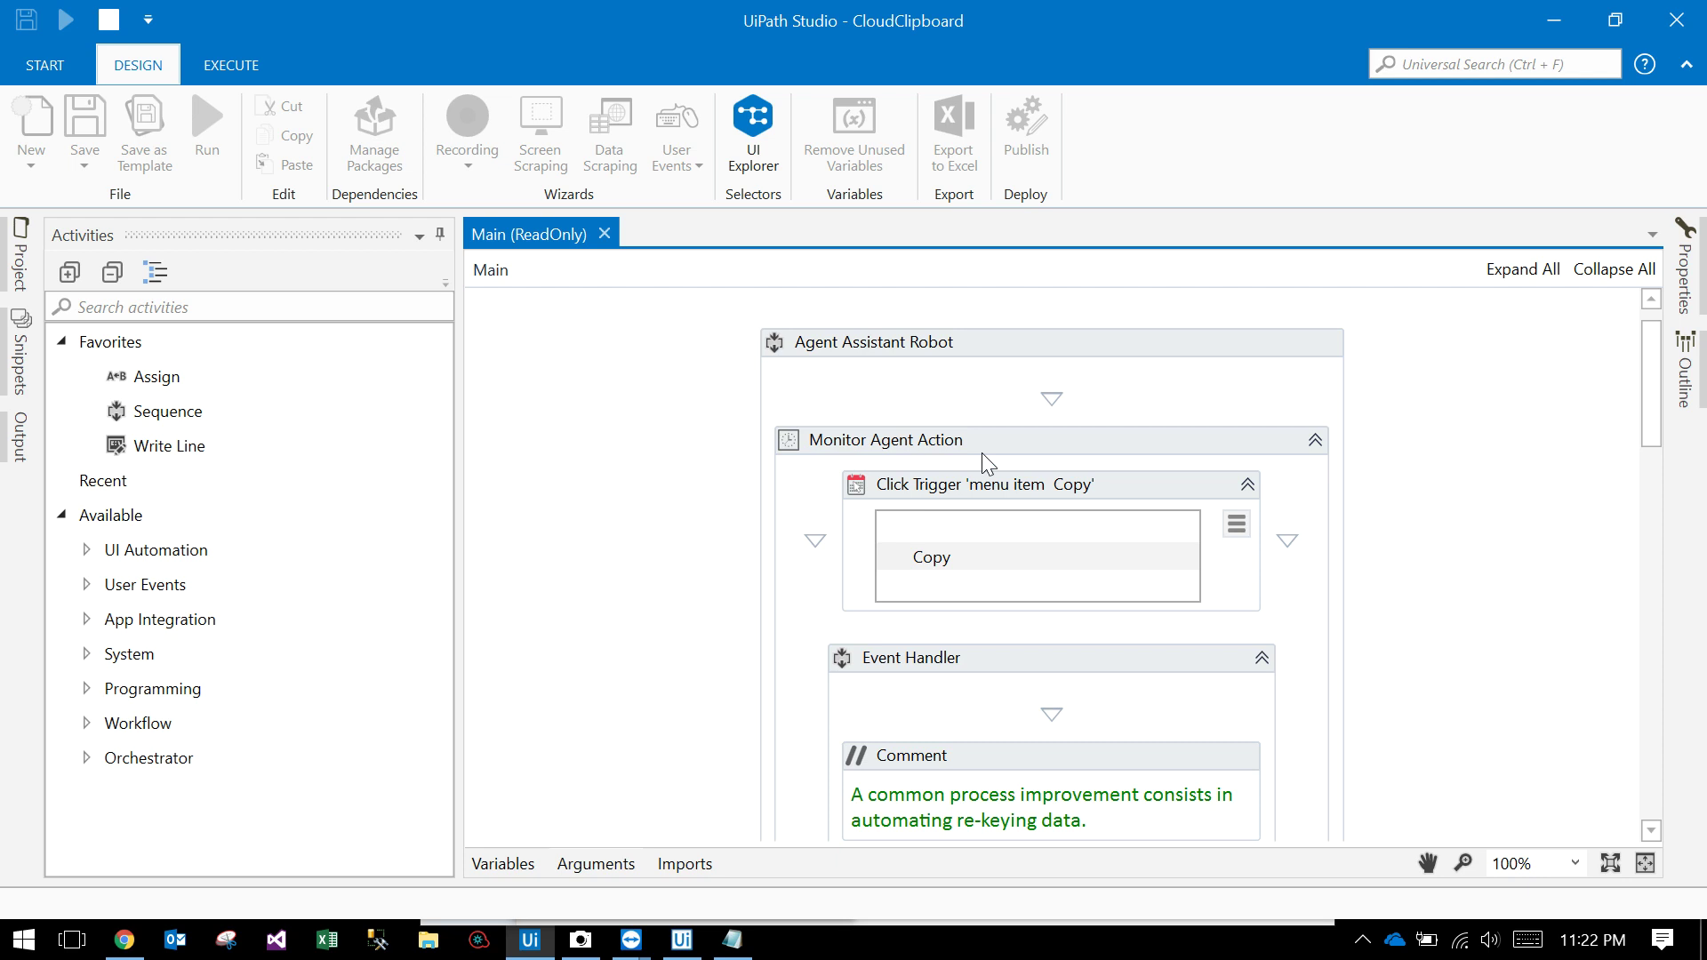
Inspect the Monitor Agent Action and Click Trigger activities, glancing back at Notepad's 'uipath magic'
click(1010, 444)
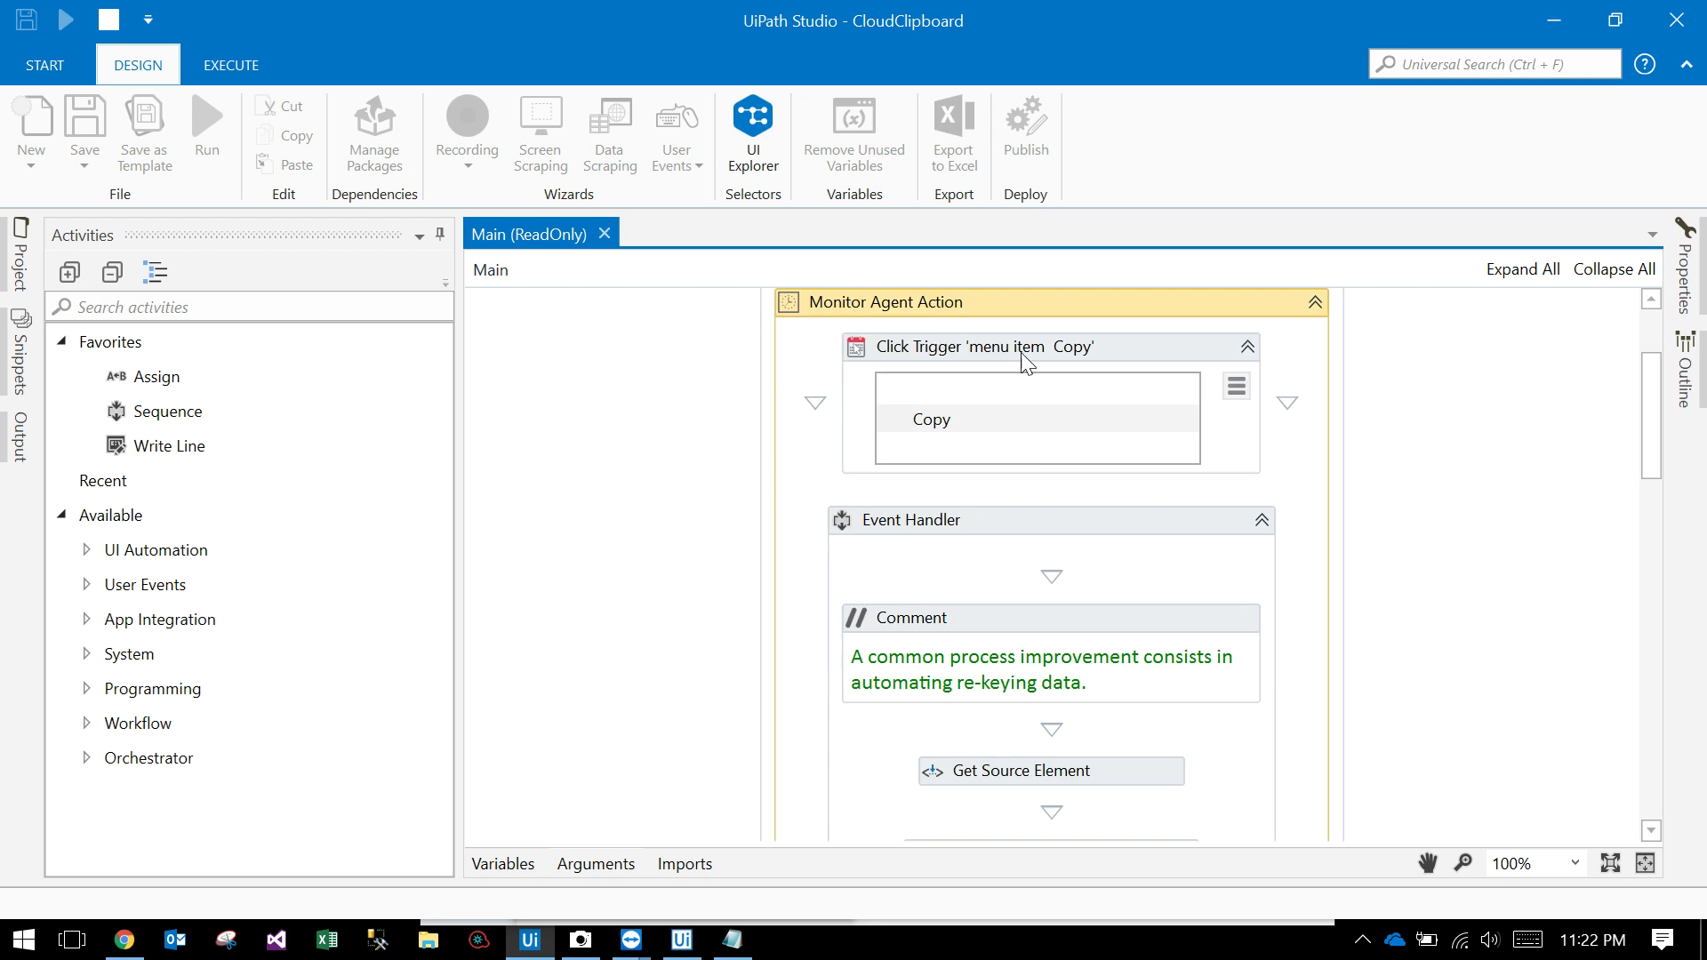
click(986, 352)
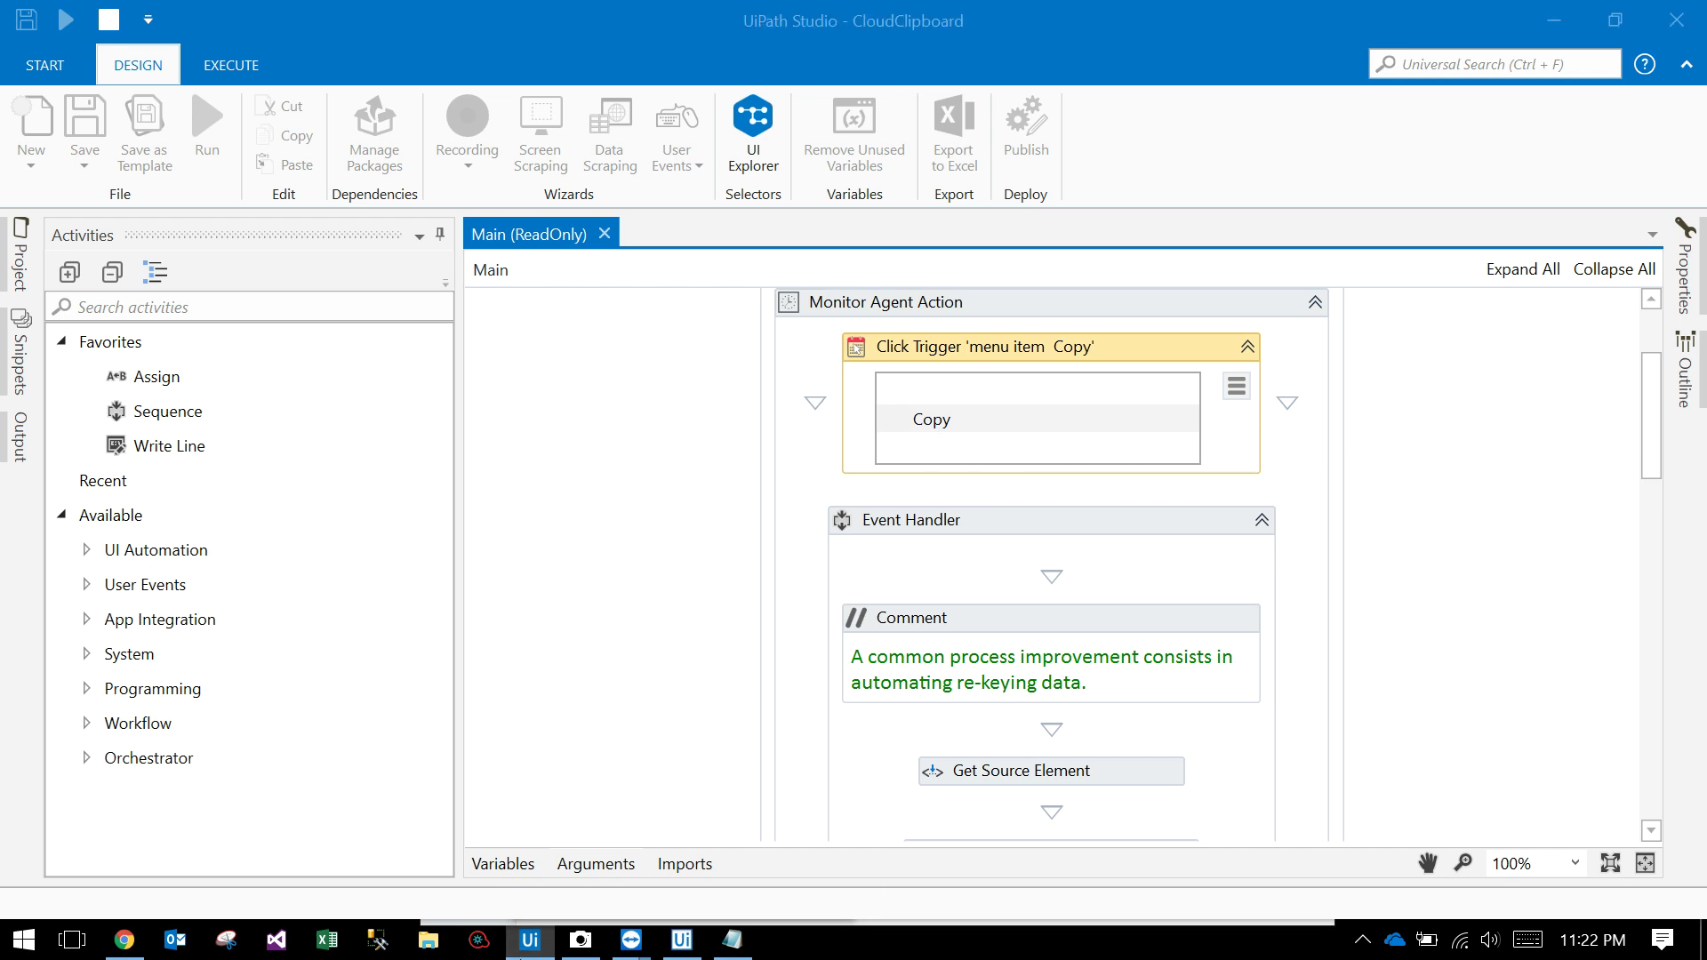
key(alt+Tab)
right_click(96, 207)
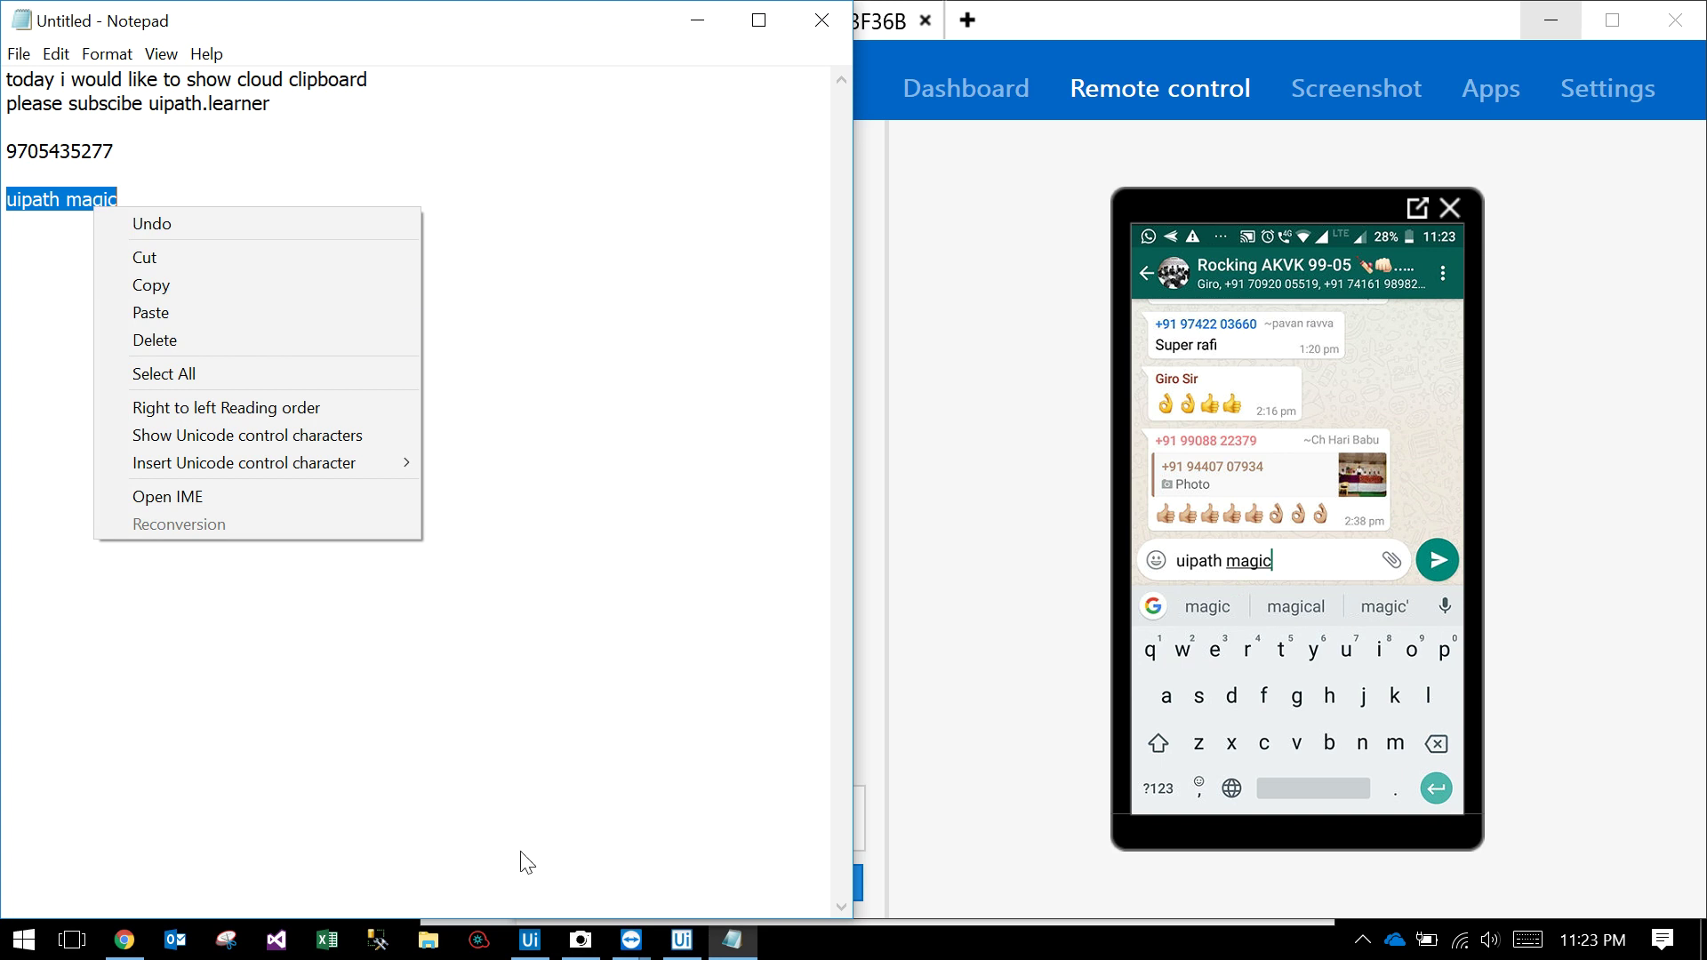
click(530, 941)
scroll(929, 539, down, 3)
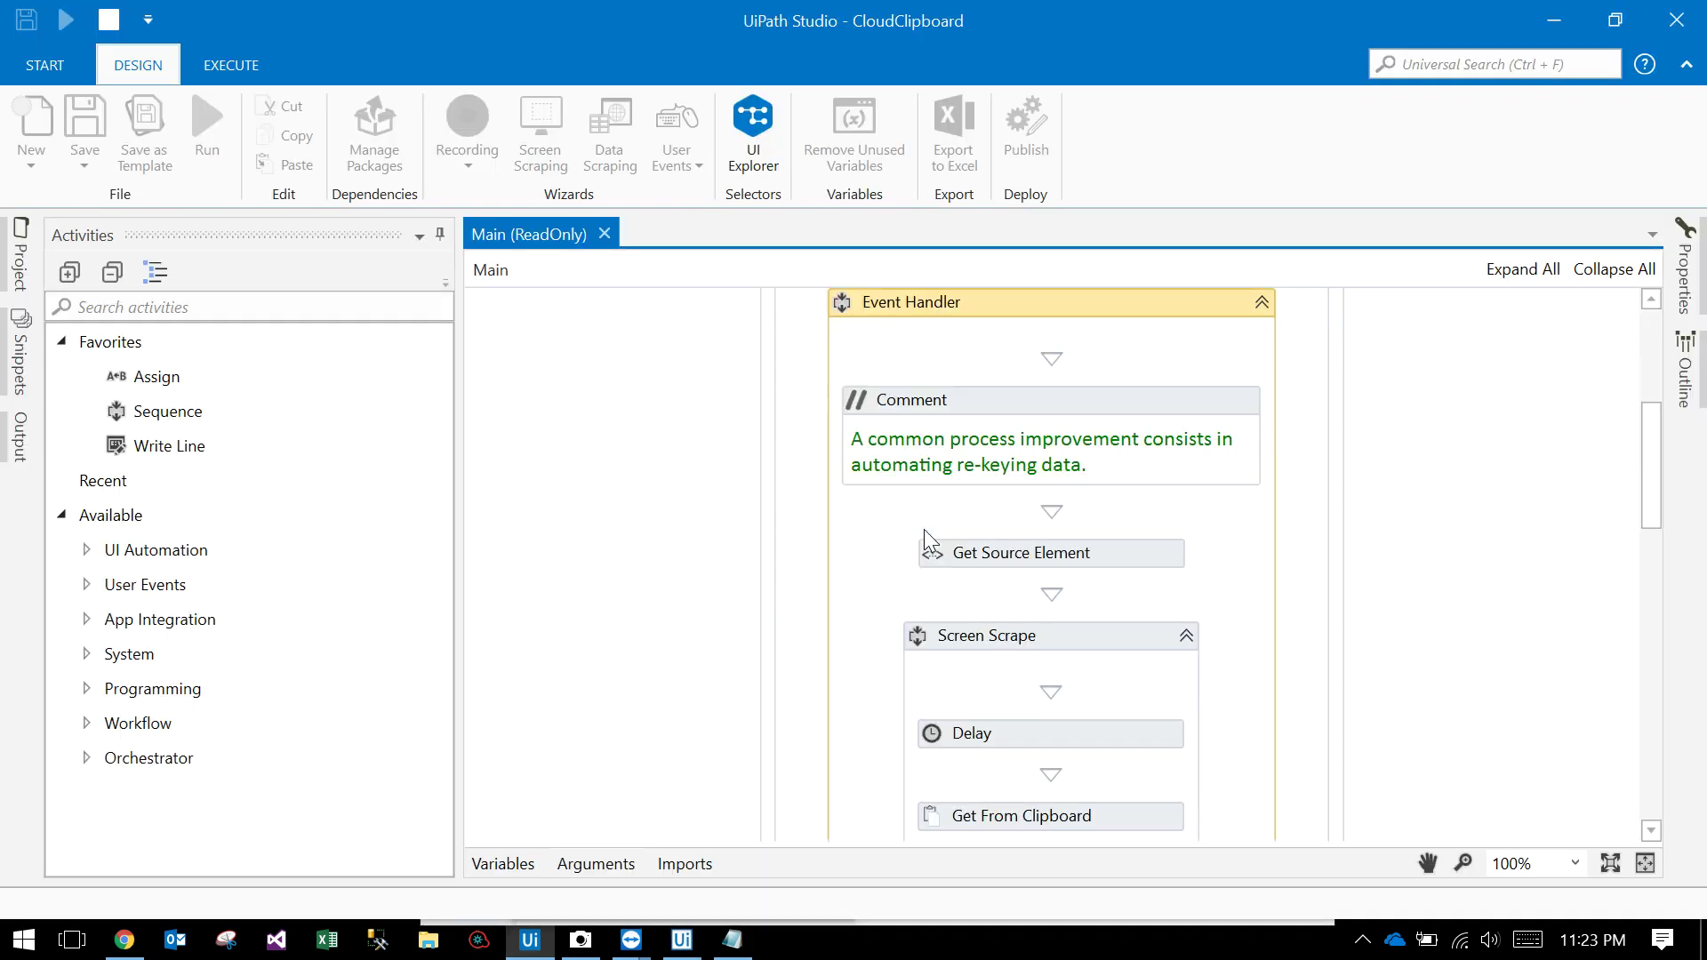
Review the Event Handler, Delay and Get From Clipboard activities
click(895, 320)
drag(1654, 428, 1657, 505)
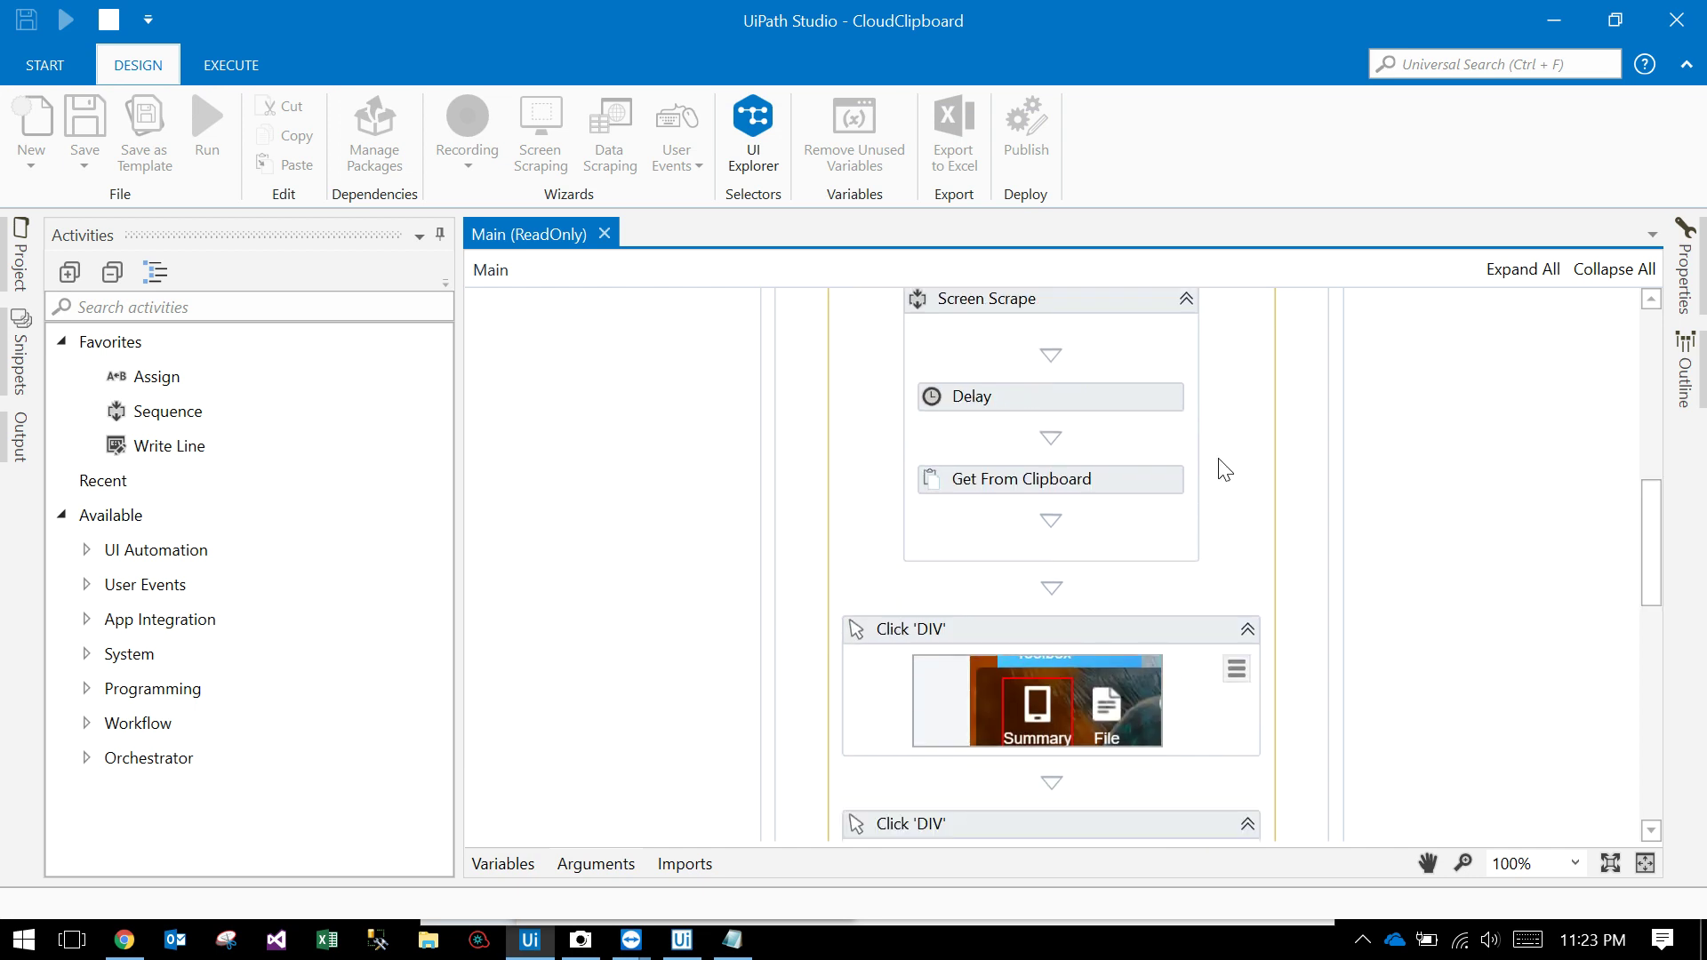
click(1163, 399)
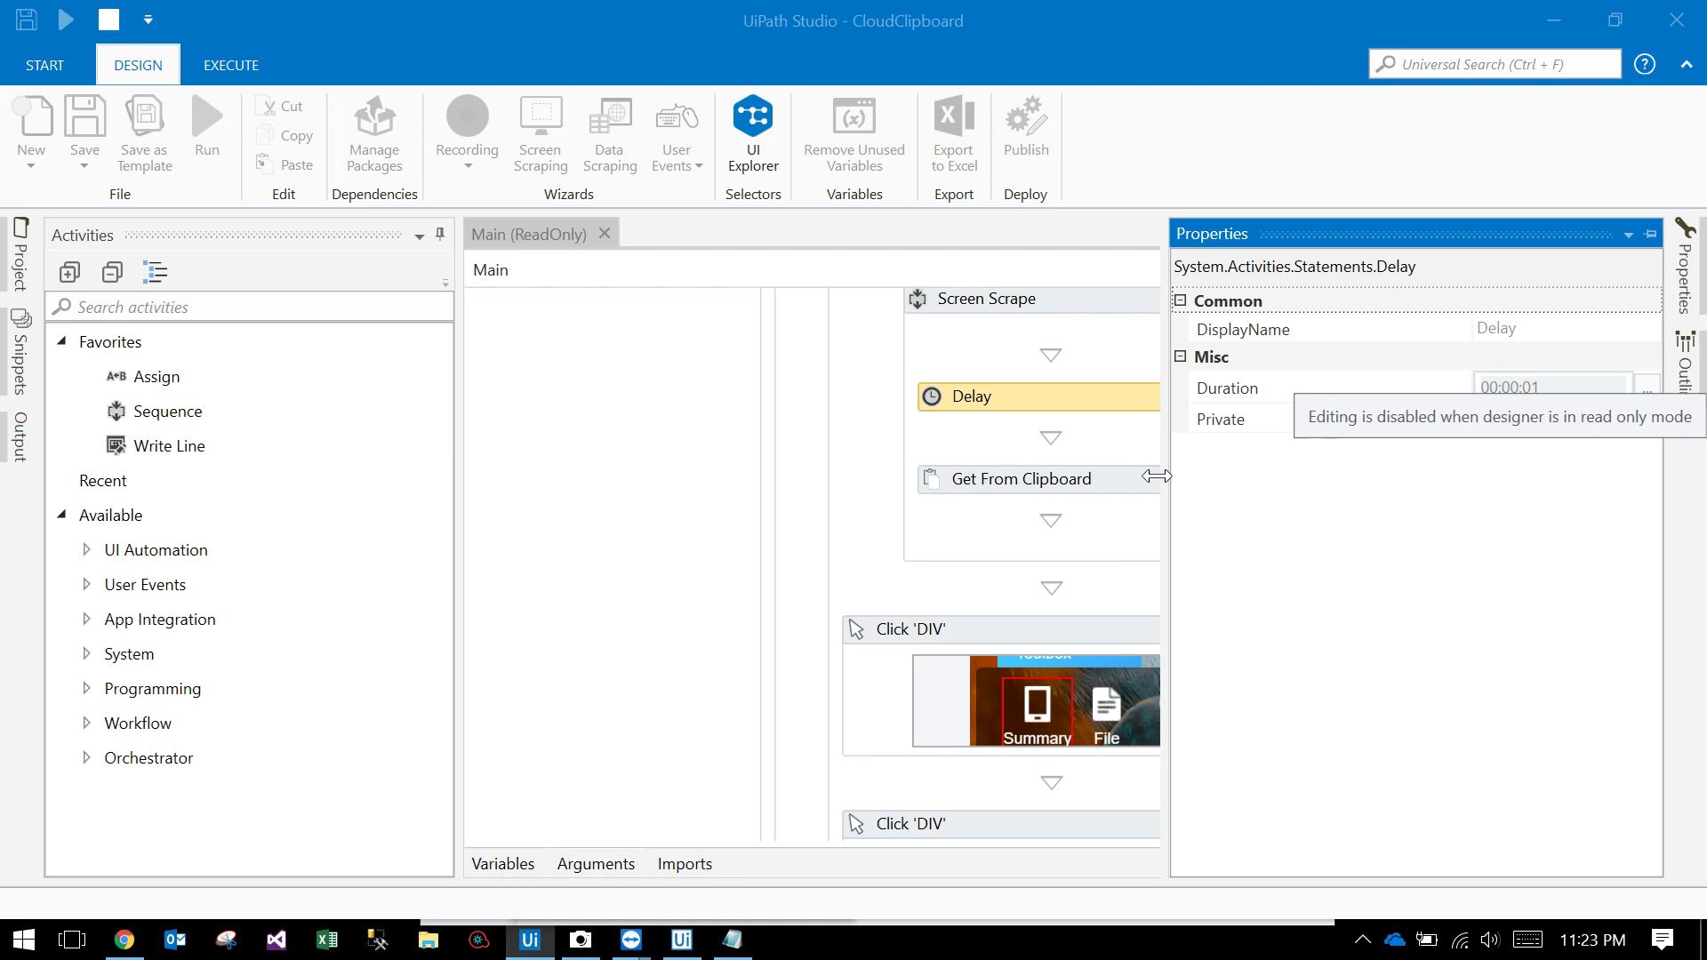
click(1124, 481)
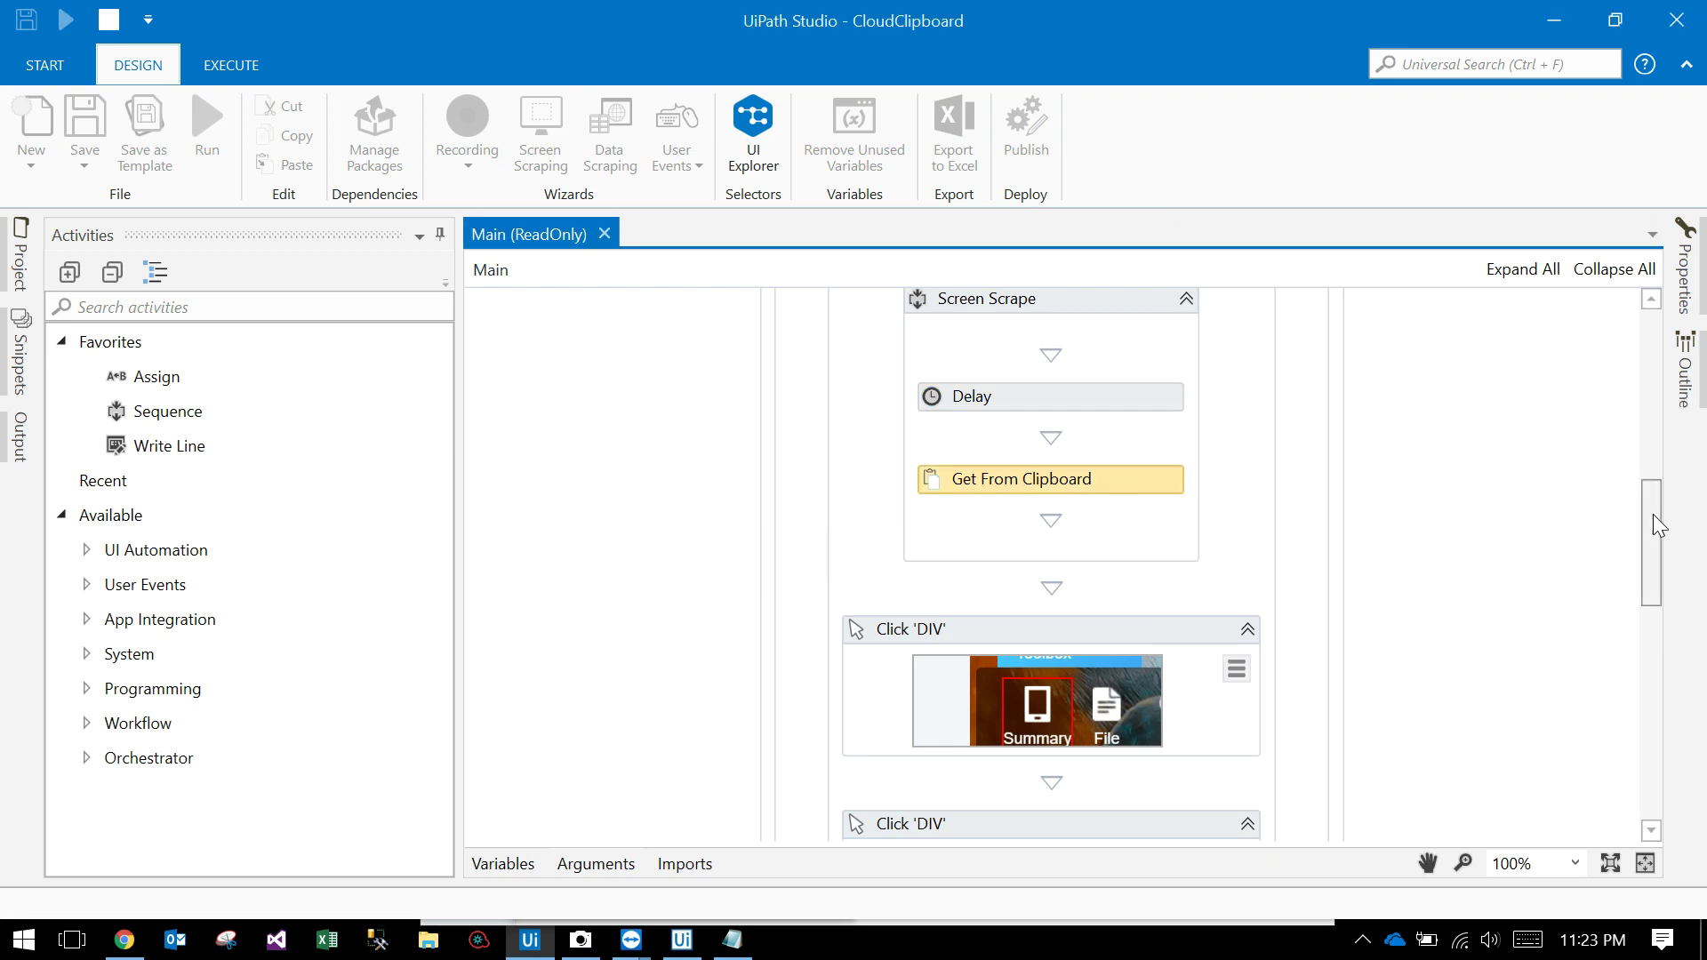
drag(1654, 516, 1654, 539)
Copy 'uipath magic' in Notepad again to trigger the robot
click(534, 941)
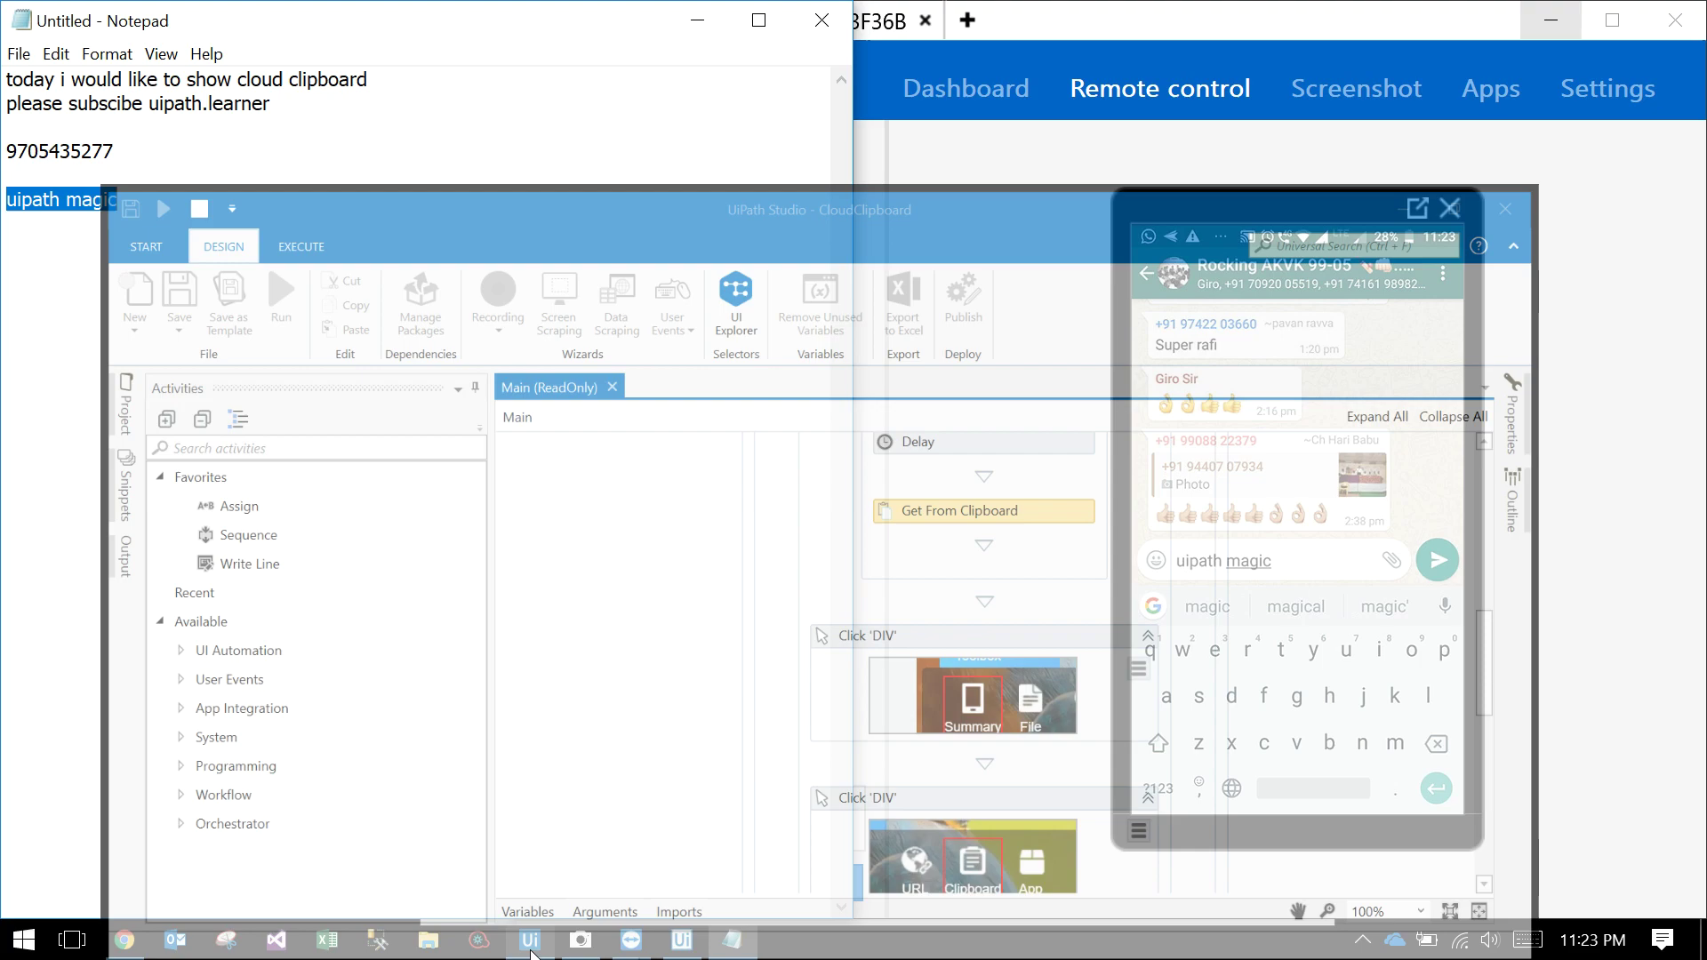
right_click(110, 211)
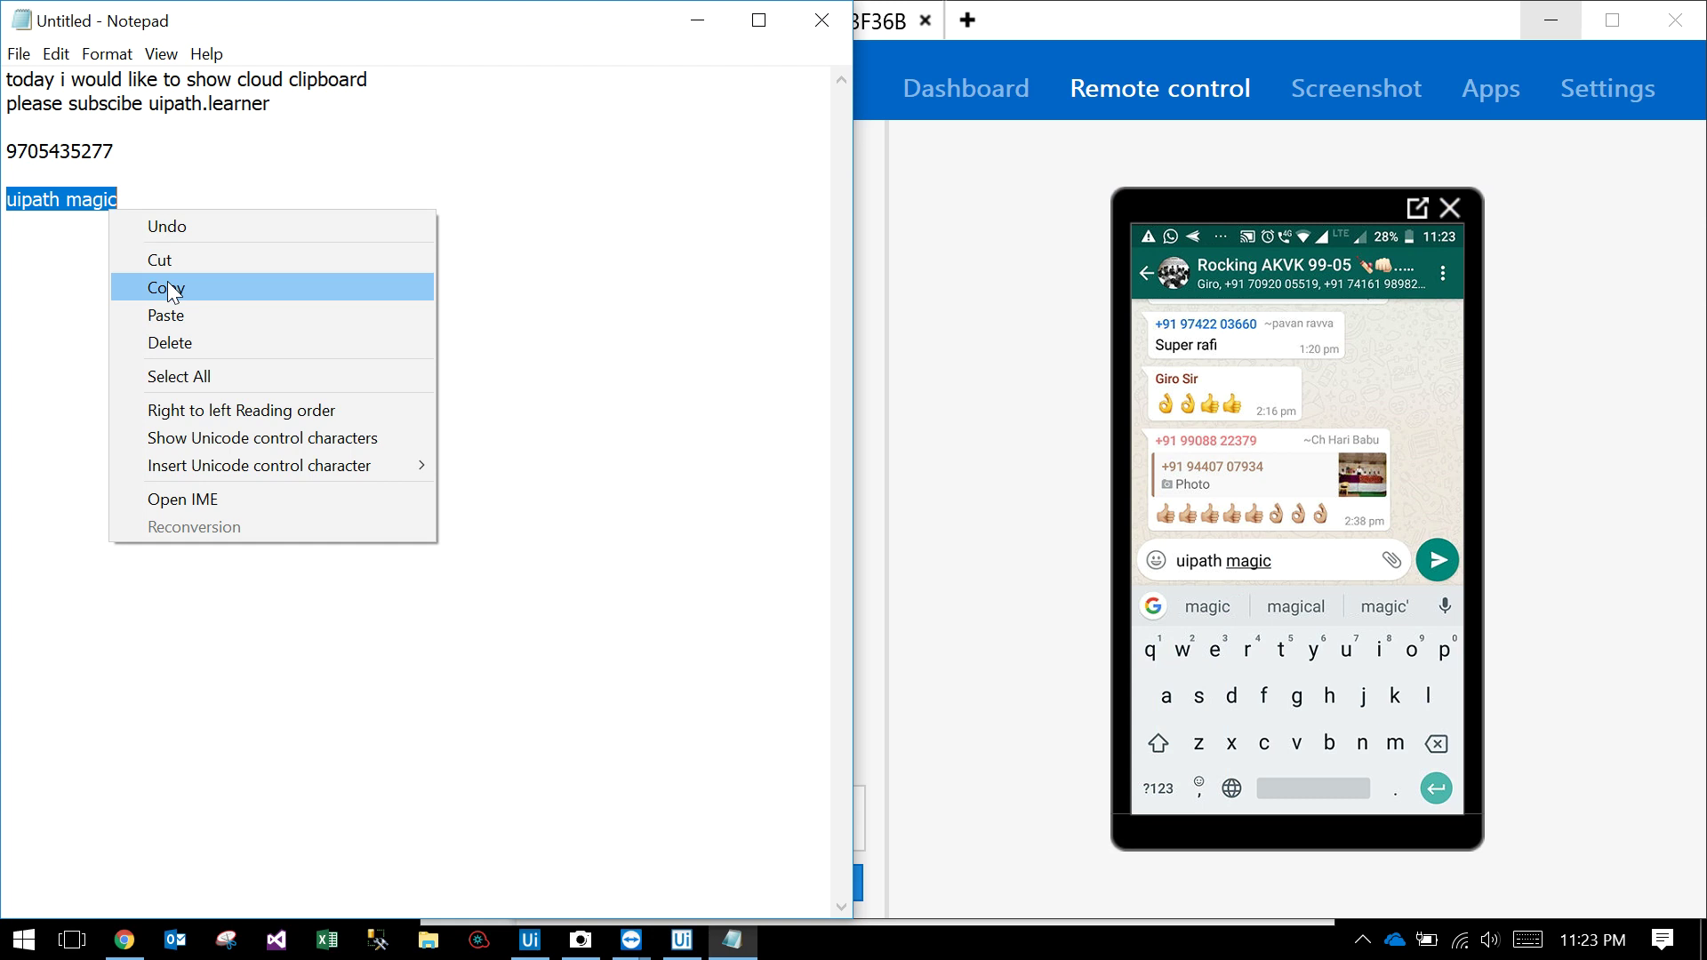
click(605, 345)
click(529, 940)
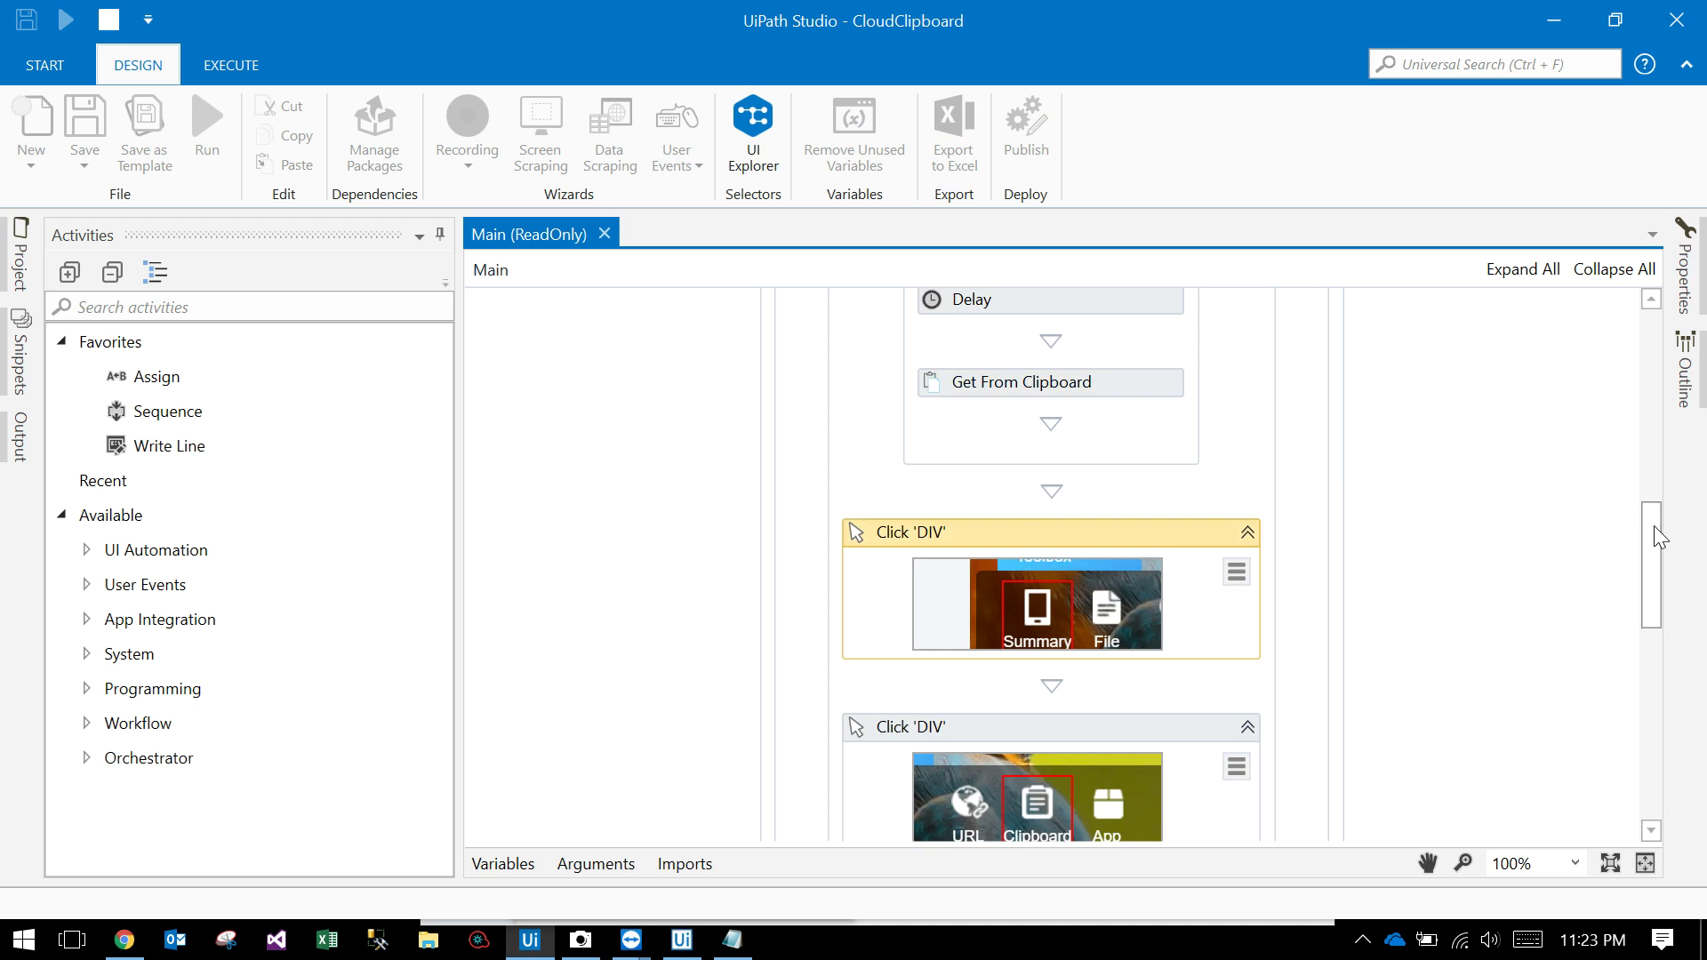
drag(1654, 525, 1651, 588)
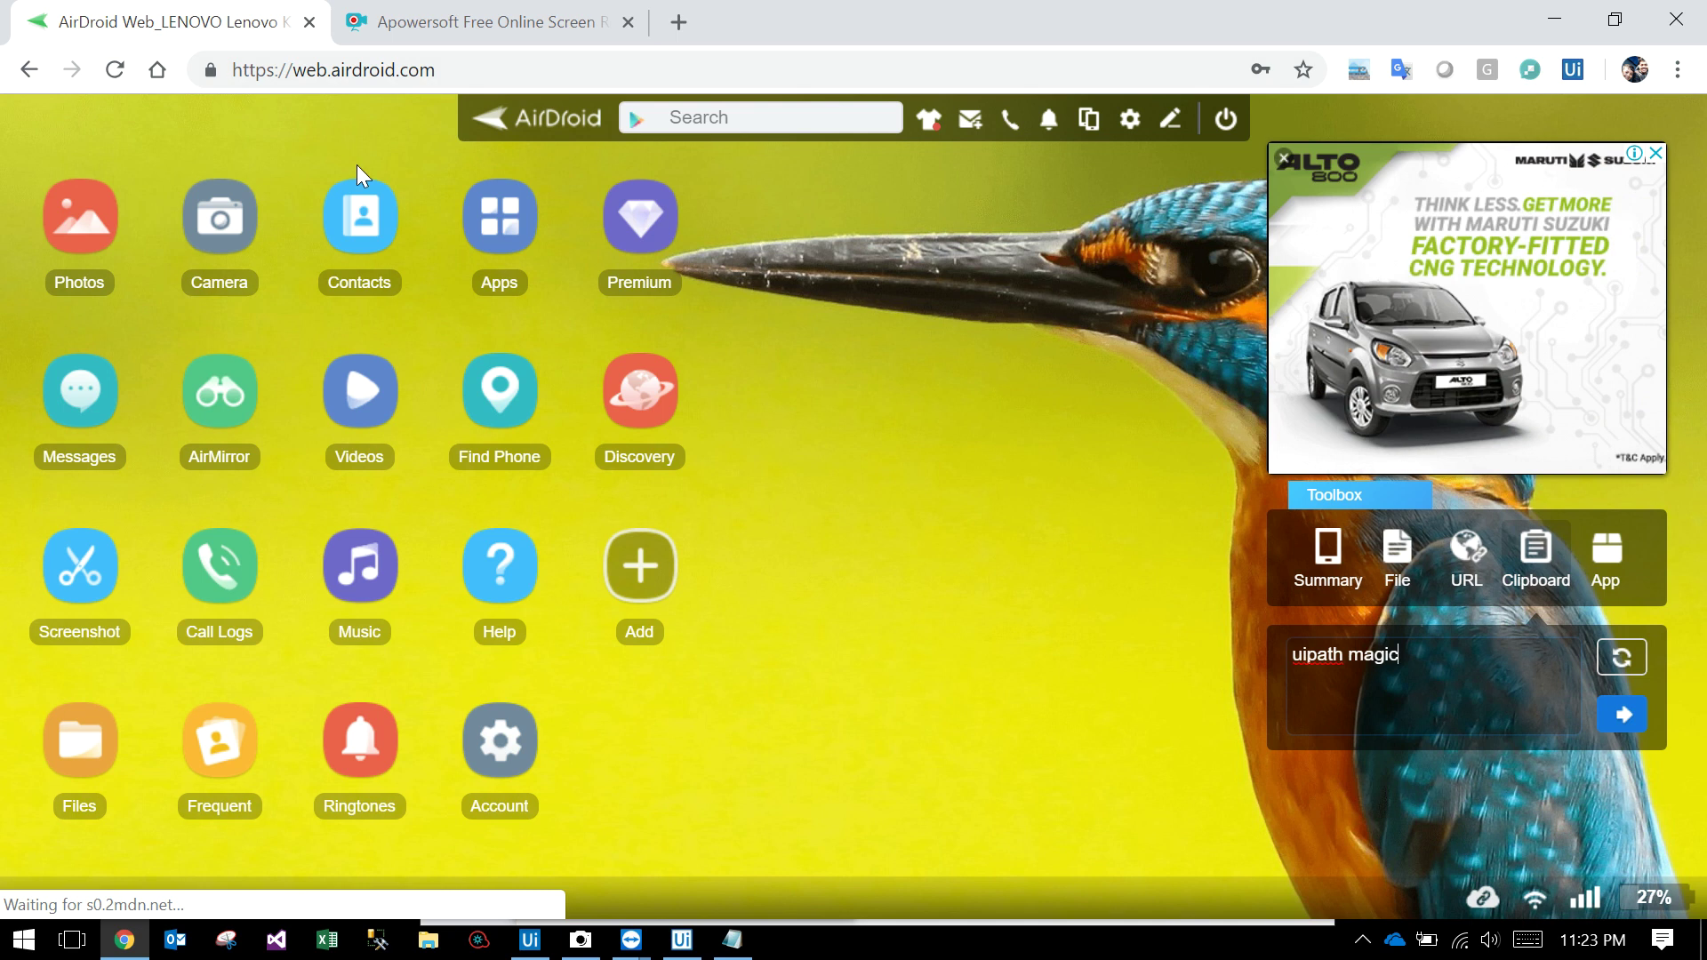
Copy all the Notepad text into the cloud clipboard
click(732, 939)
drag(242, 213, 5, 74)
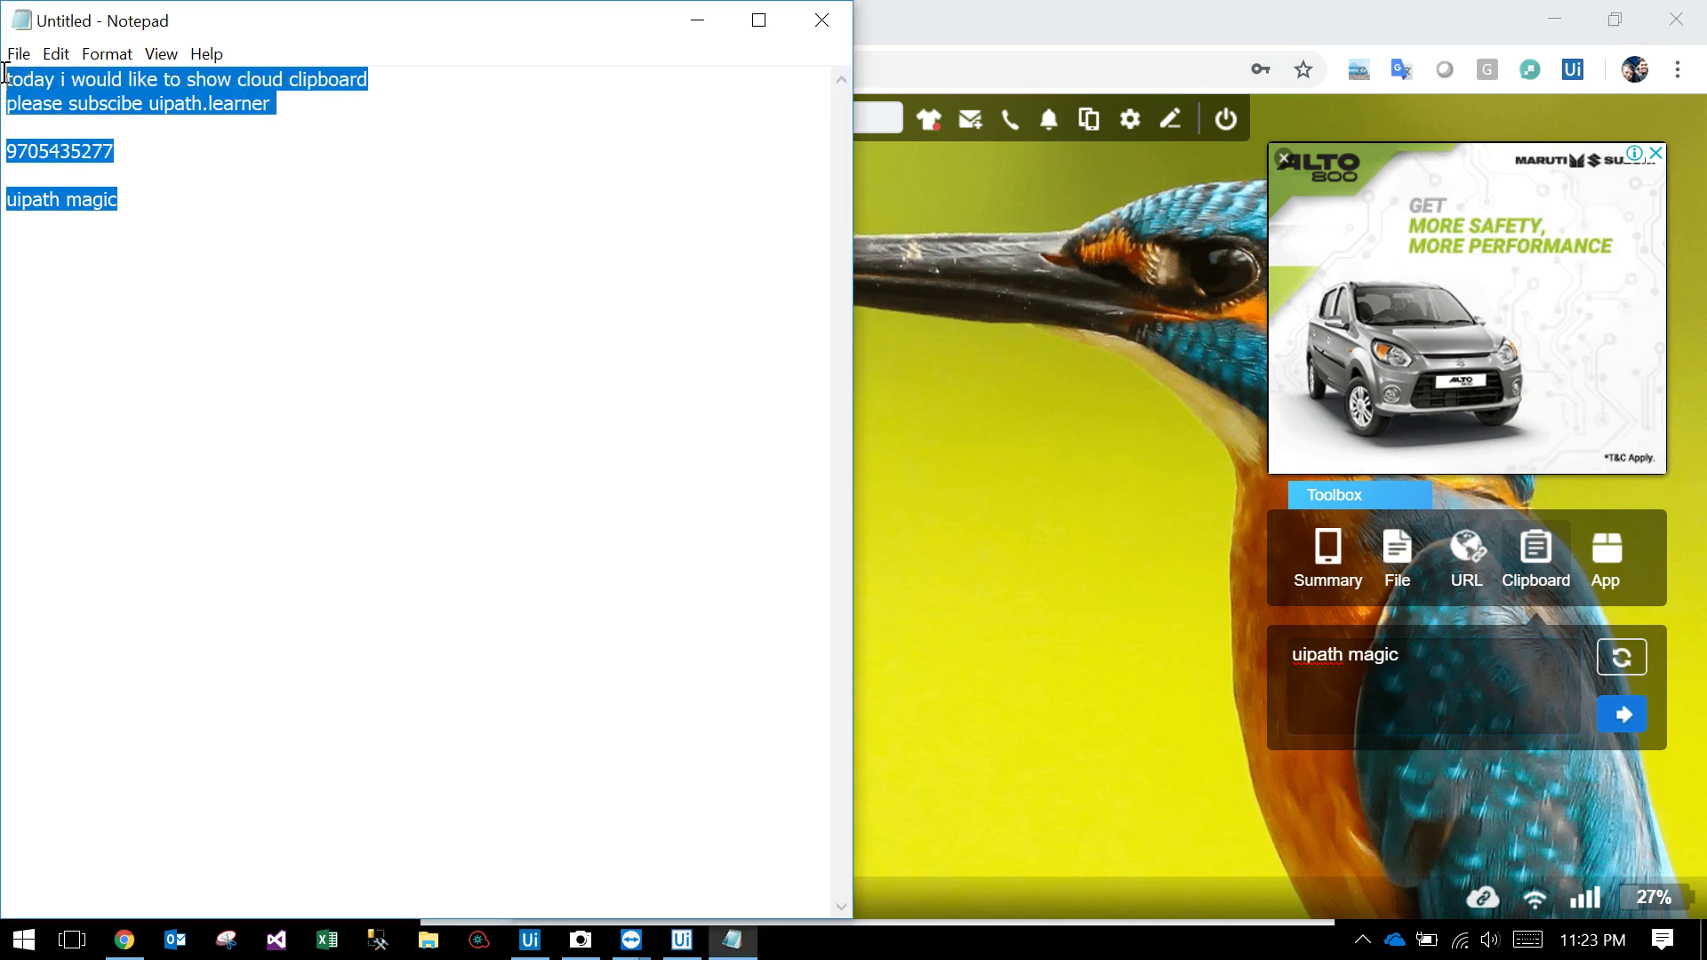
right_click(40, 82)
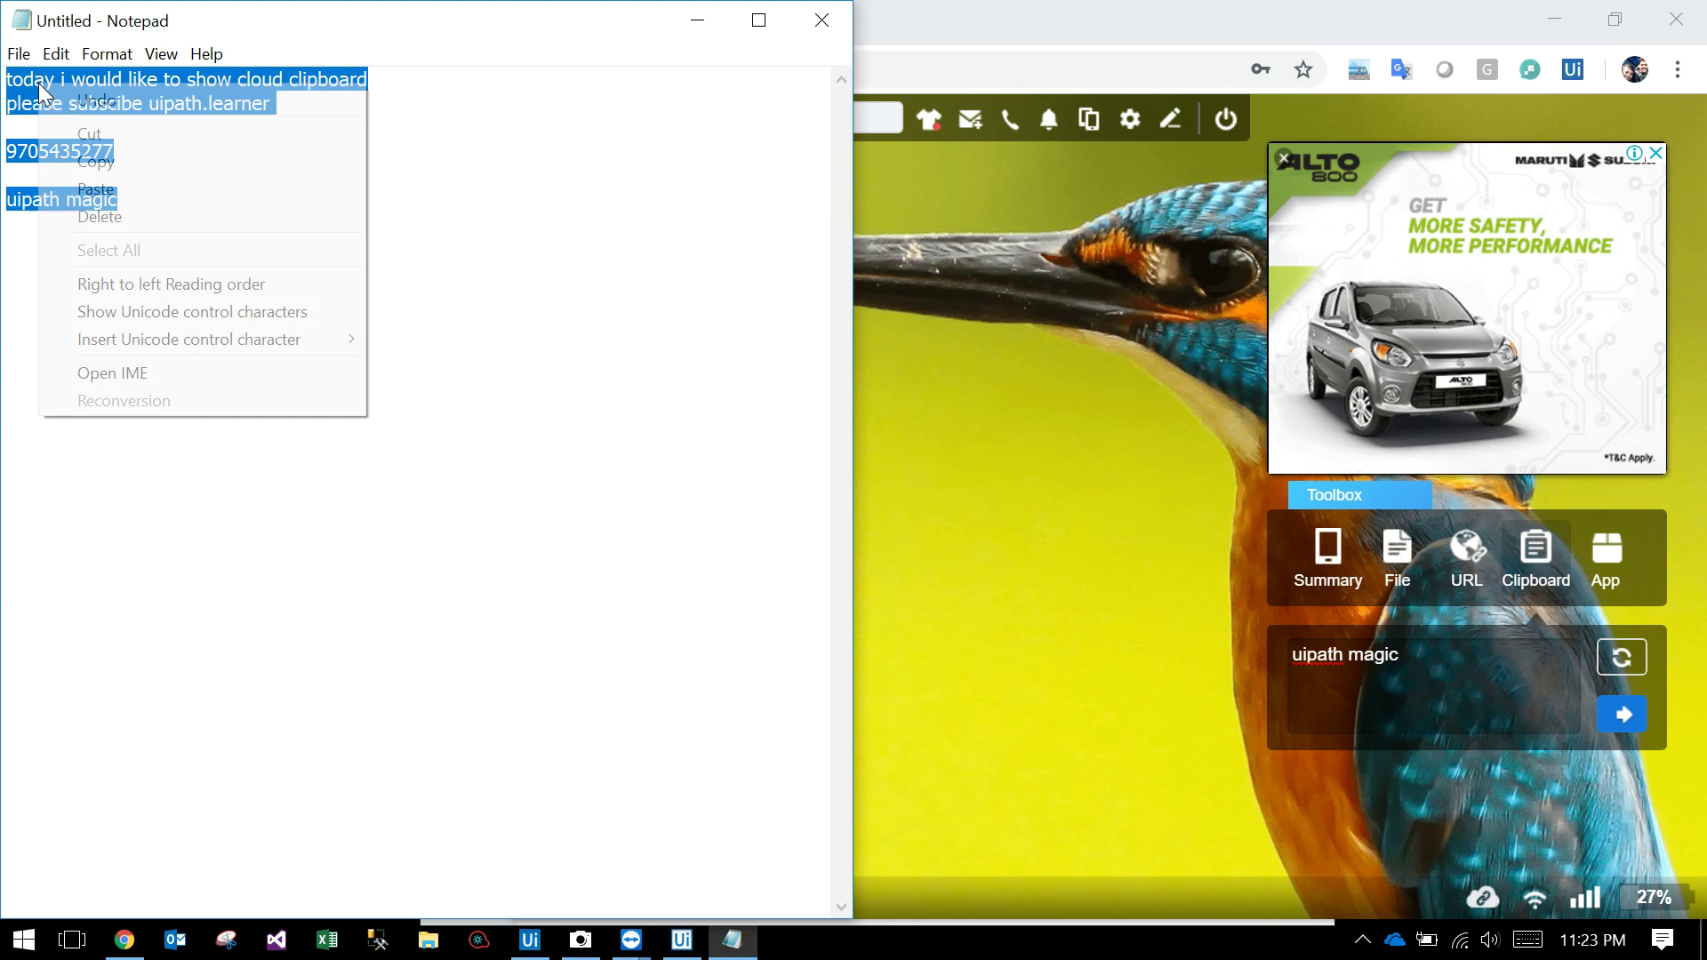
click(96, 161)
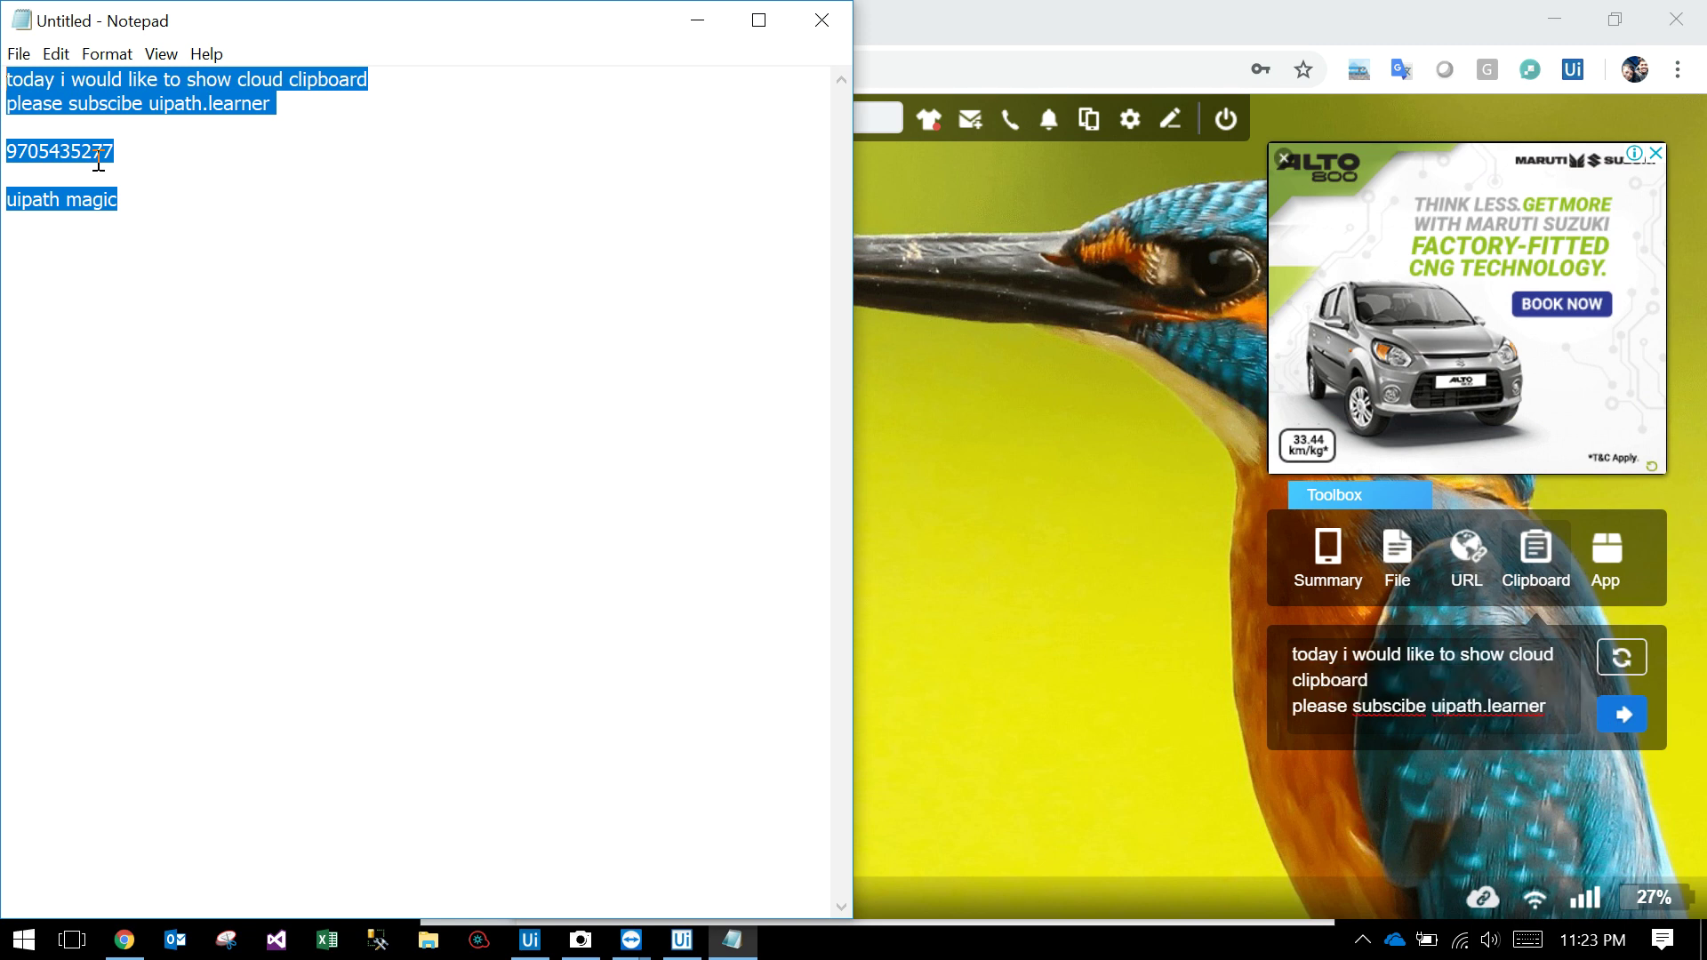
double_click(97, 152)
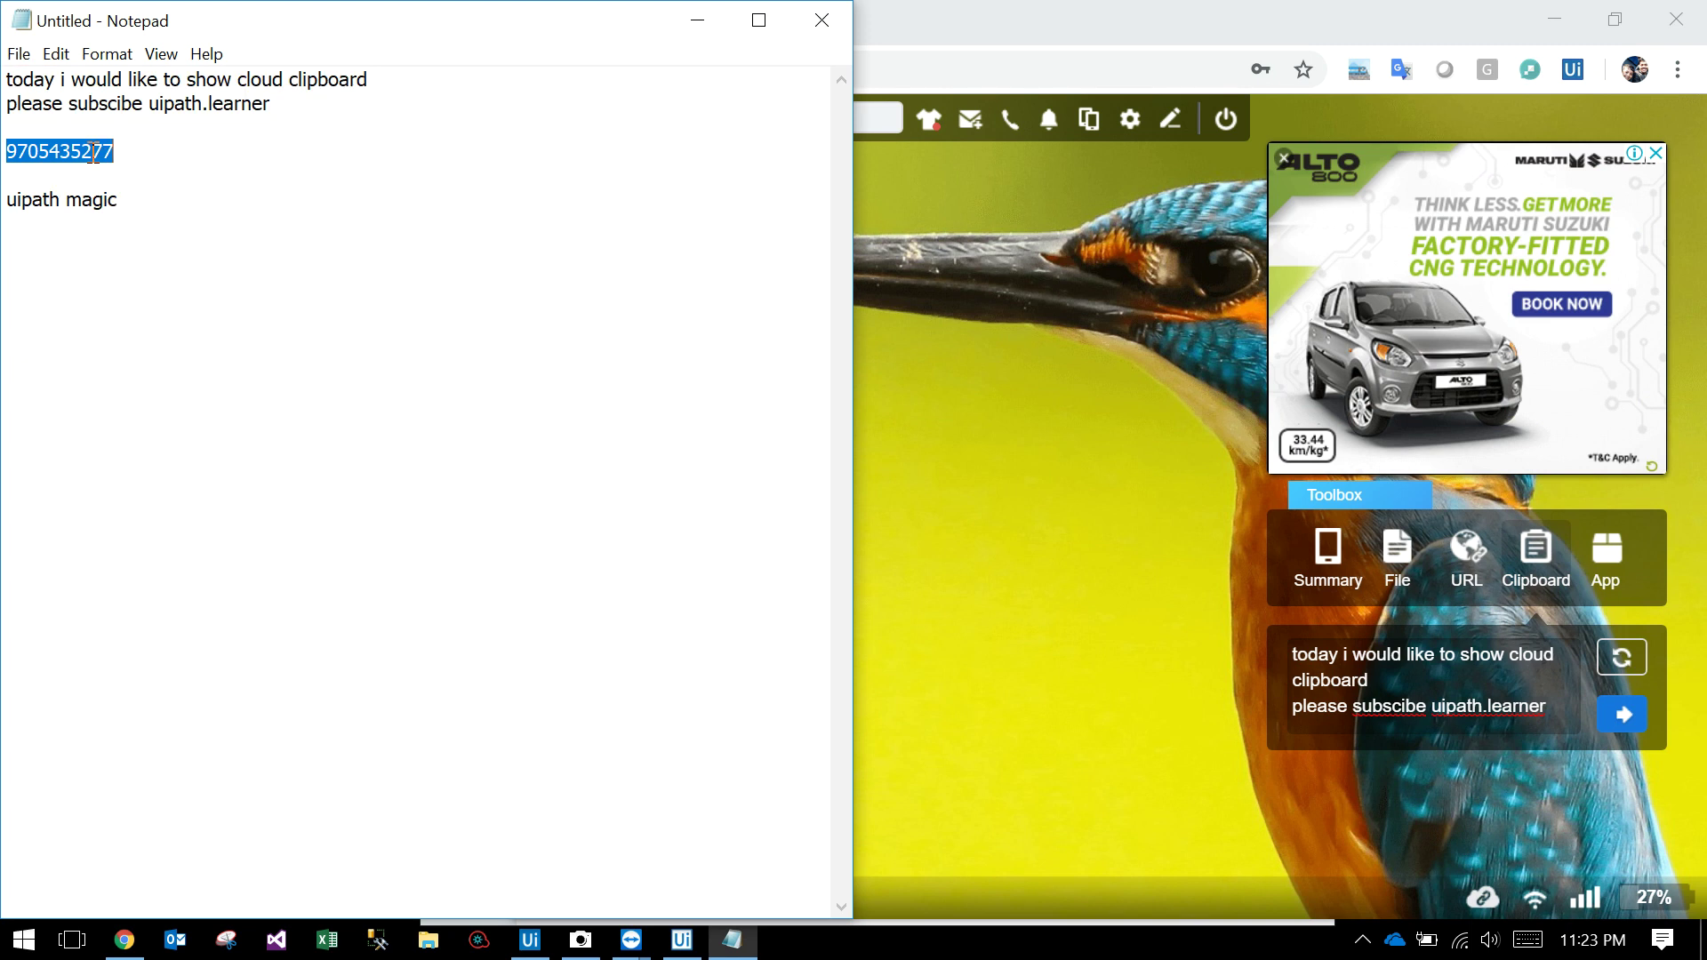
right_click(93, 151)
click(172, 225)
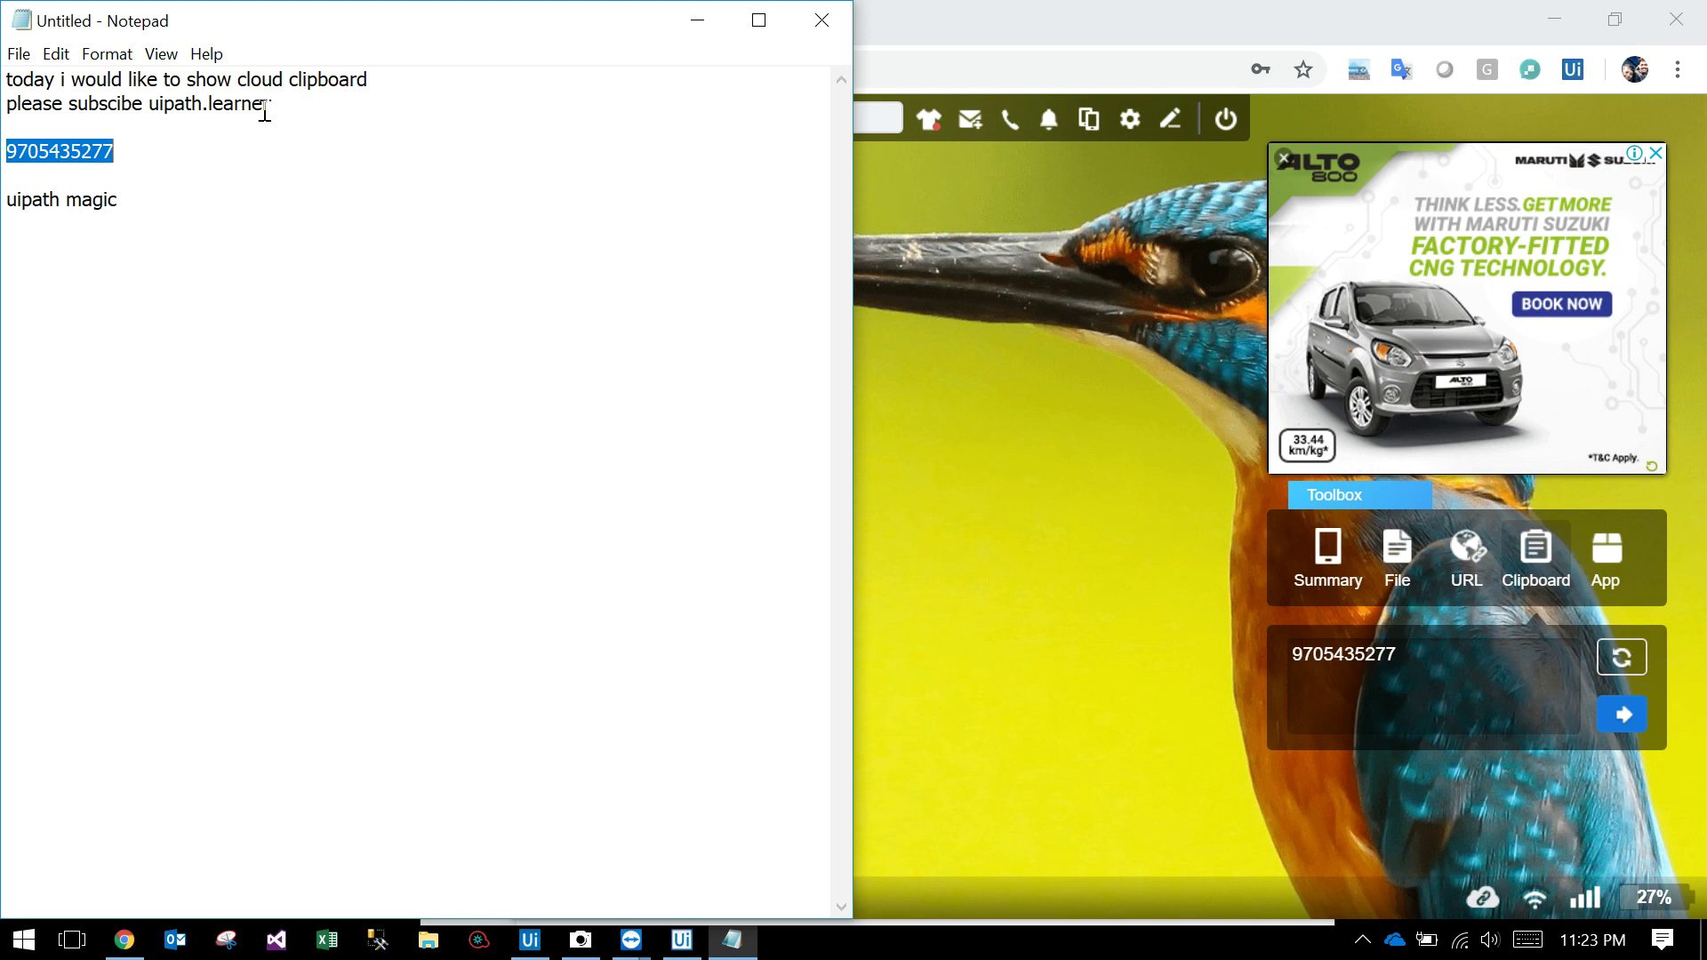
Copy 'uipath.learner' from the second line
drag(282, 105, 144, 106)
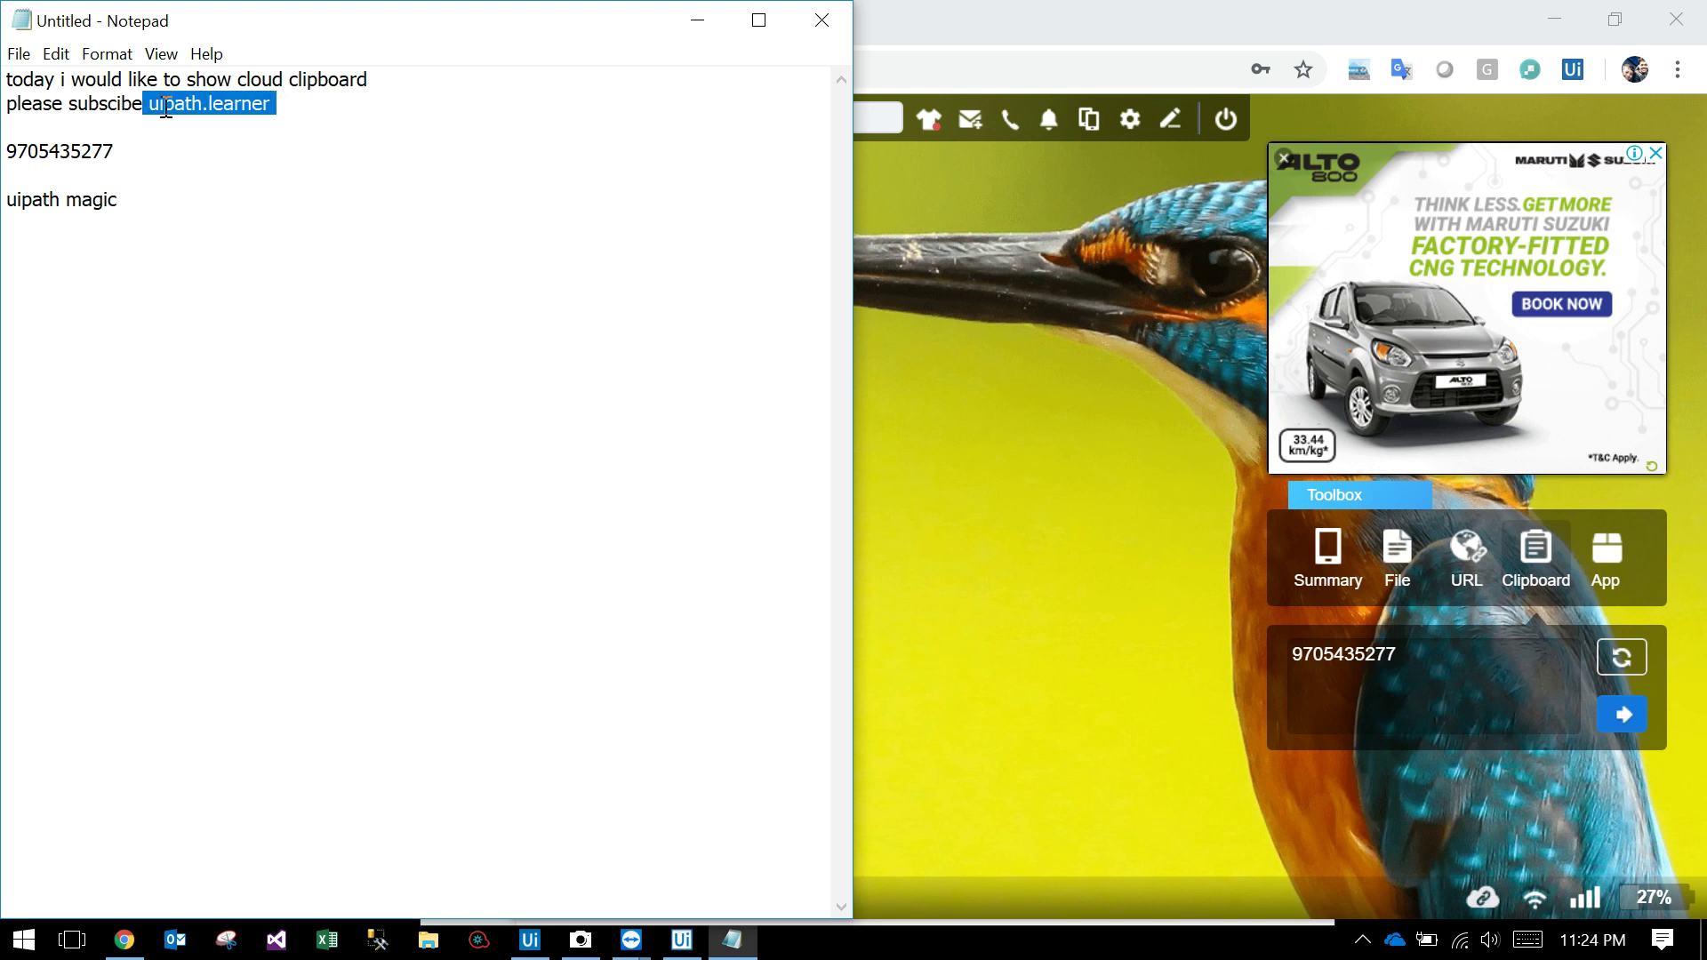
right_click(164, 105)
click(227, 184)
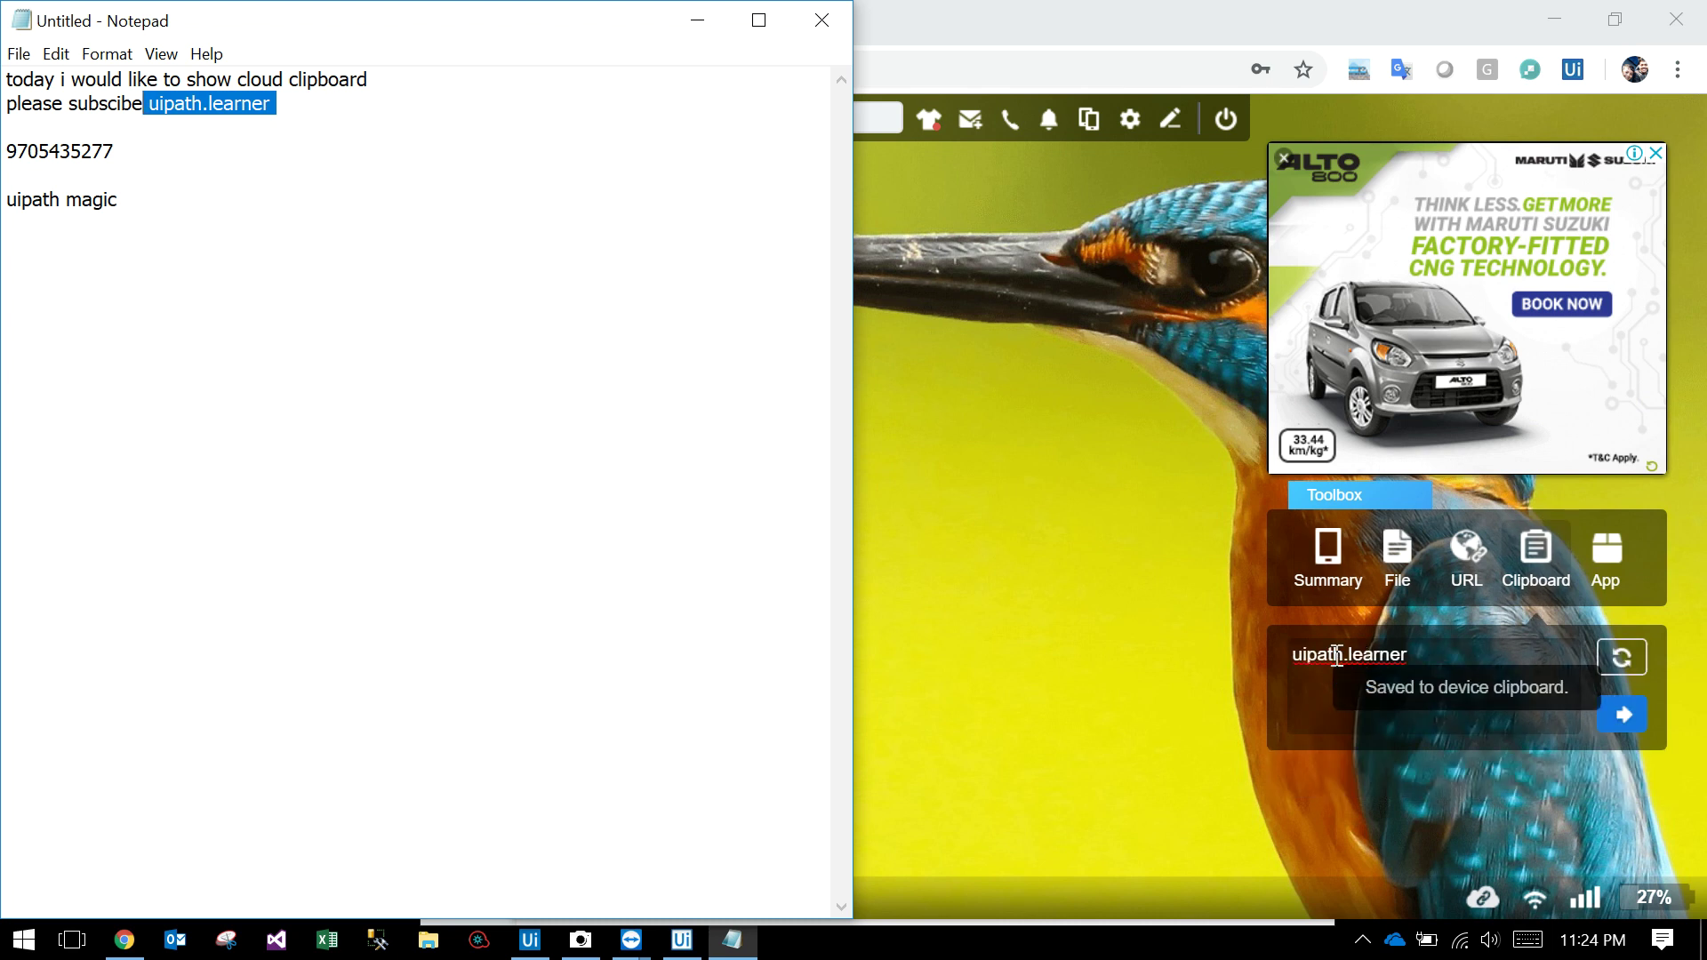
Check 'uipath.learner' in AirDroid's clipboard panel, close the panel and minimise the browser
click(1019, 543)
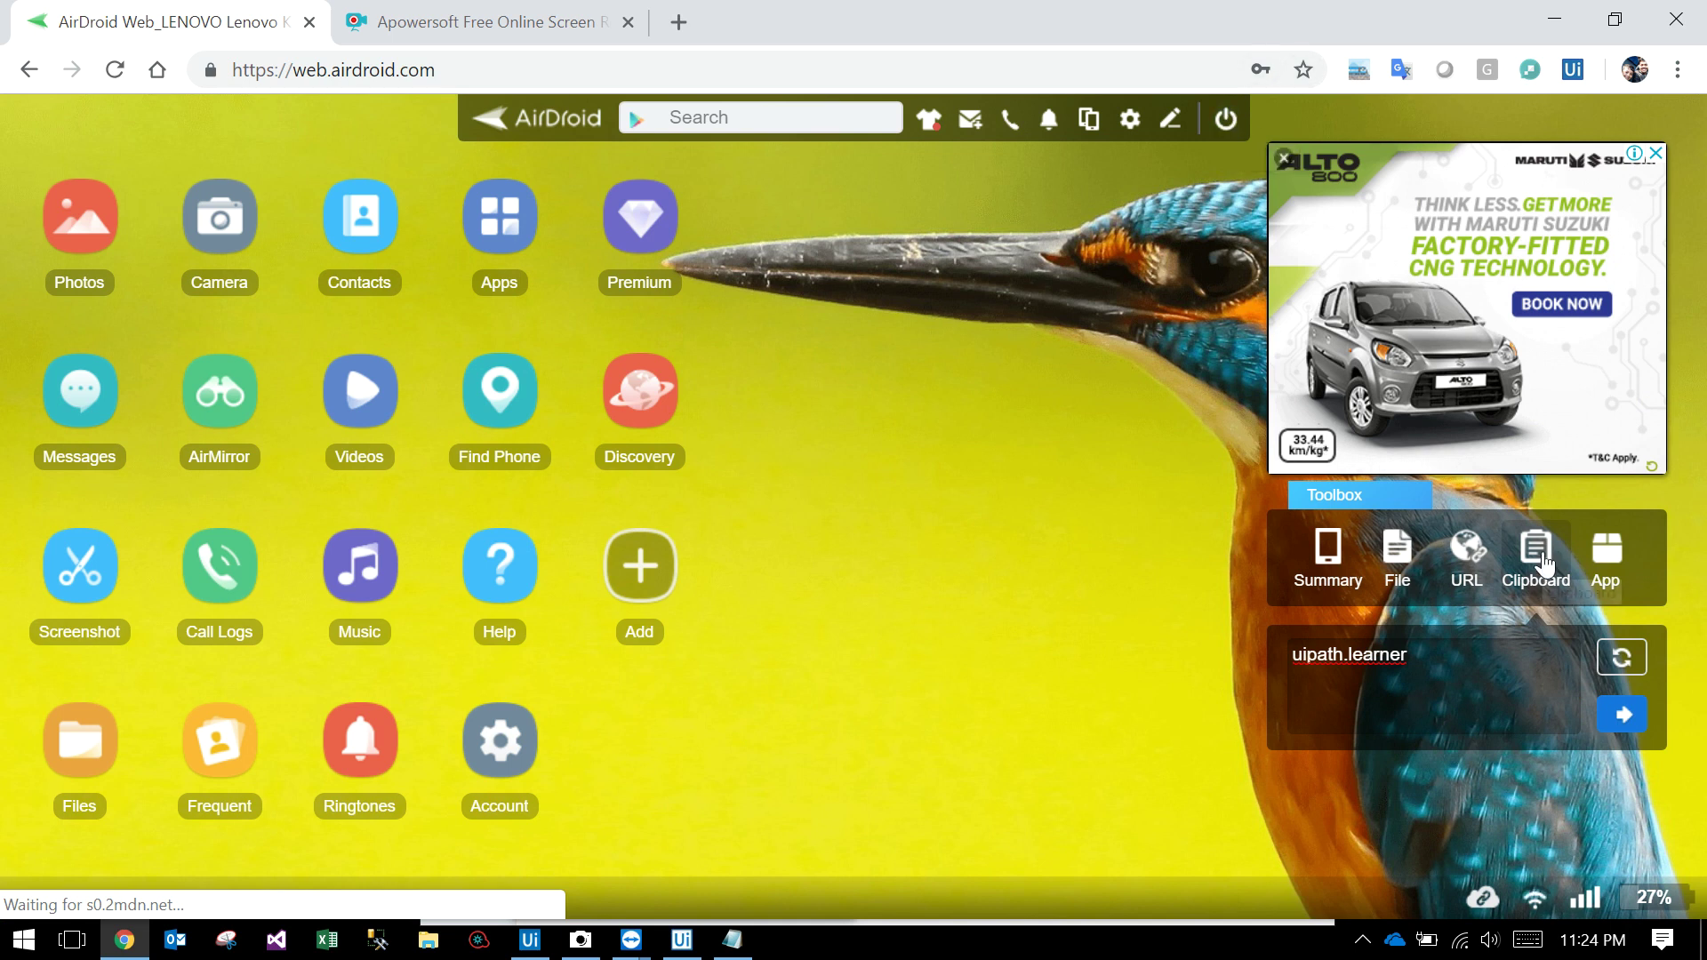
triple_click(1438, 654)
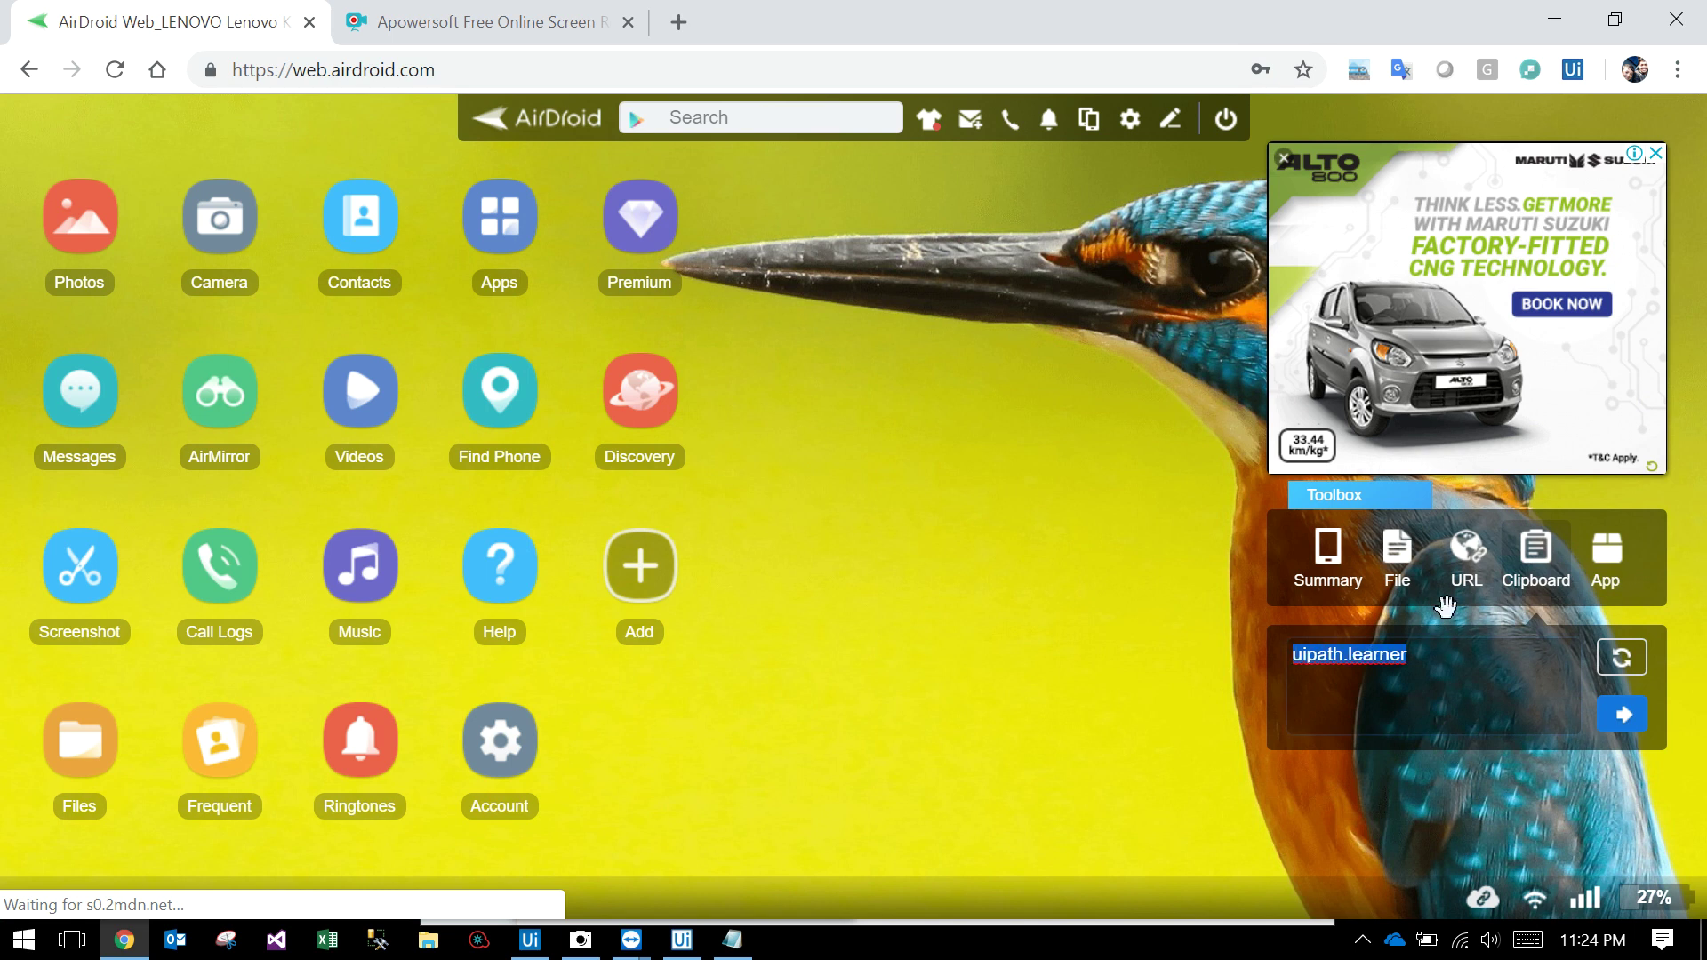
click(1537, 566)
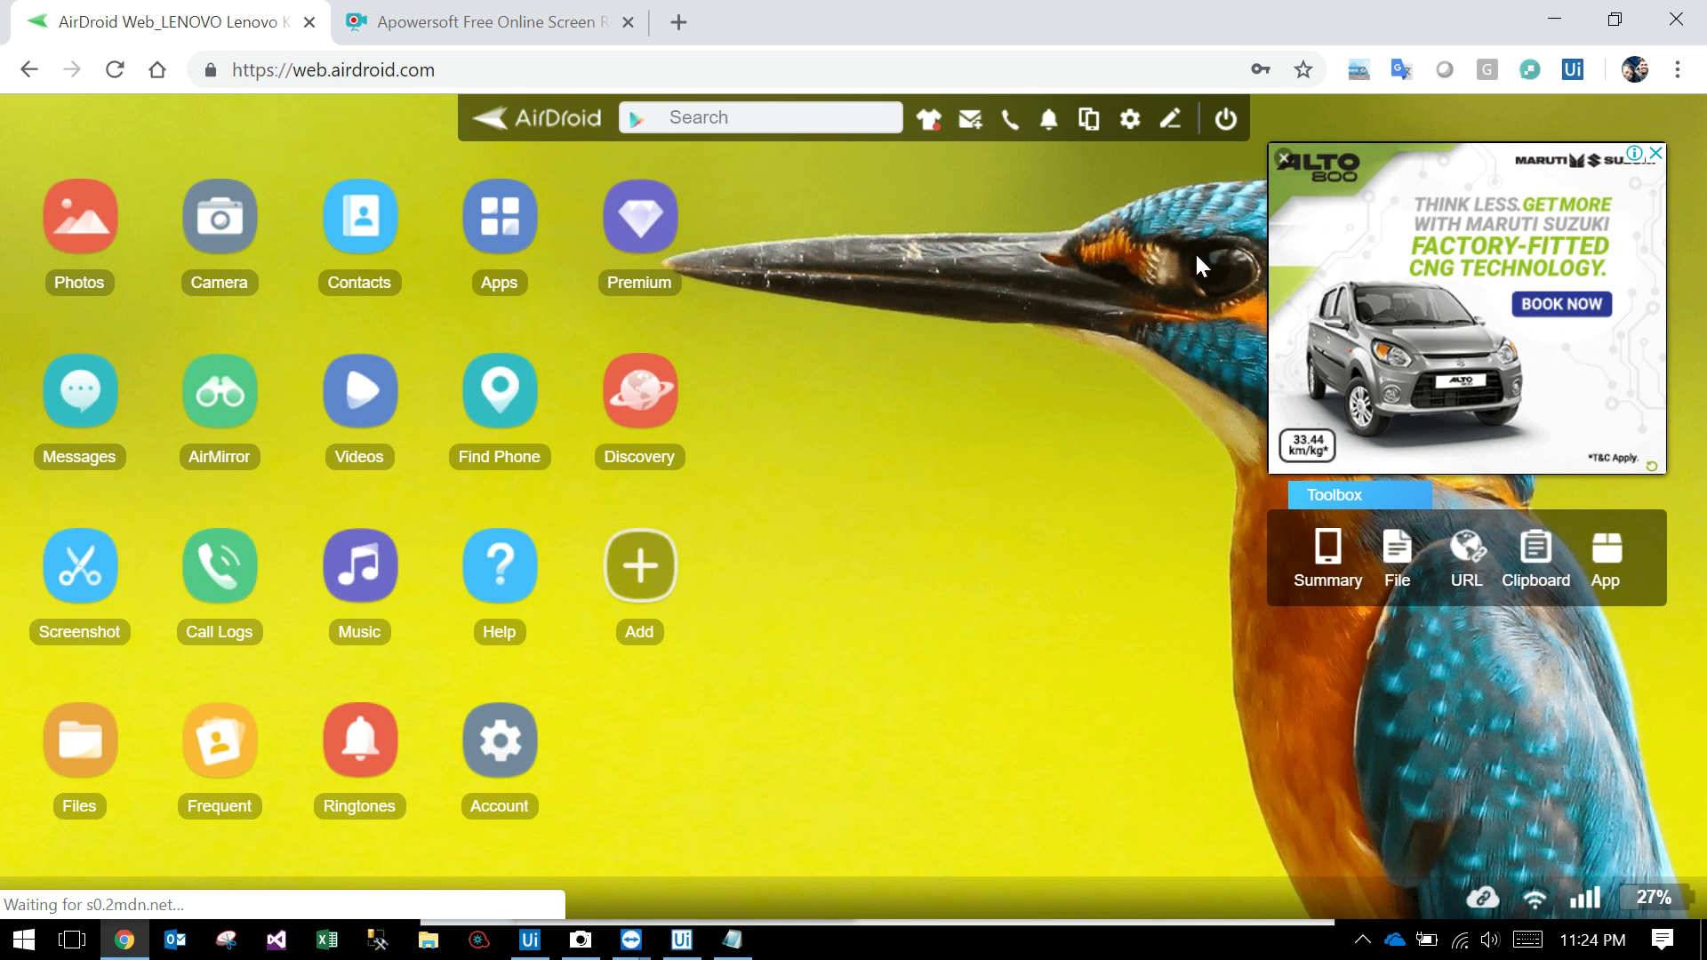
click(1554, 19)
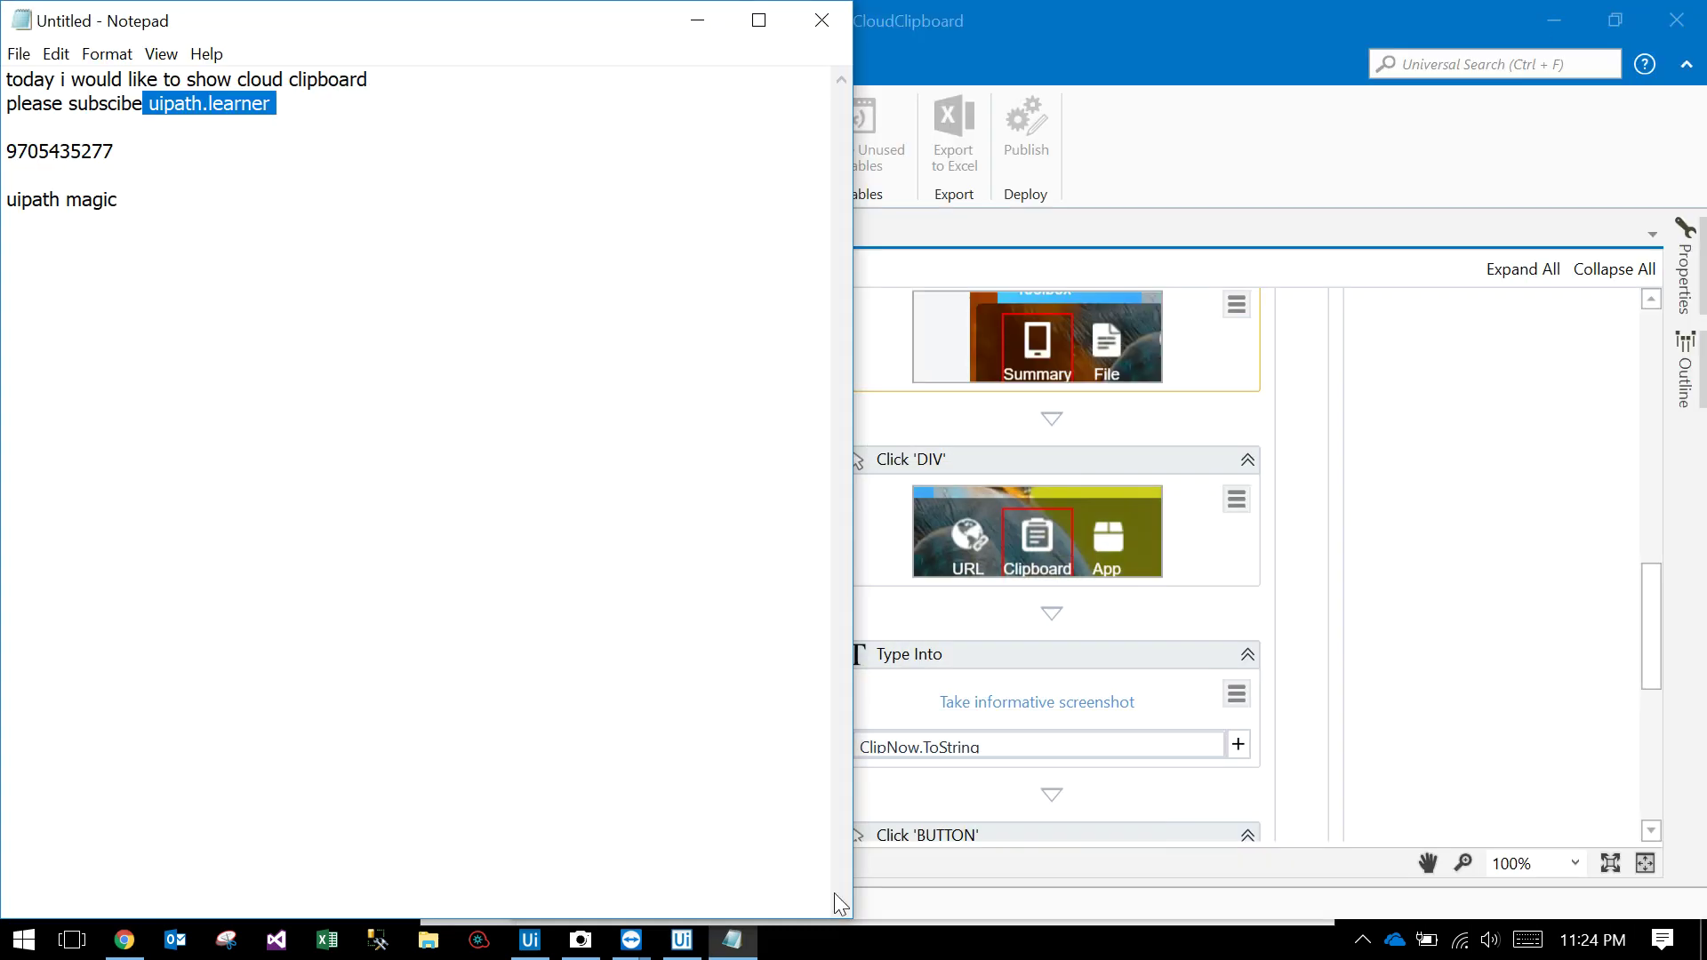
Review the properties of the Type Into and Click 'BUTTON' activities in CloudClipboard
click(1204, 542)
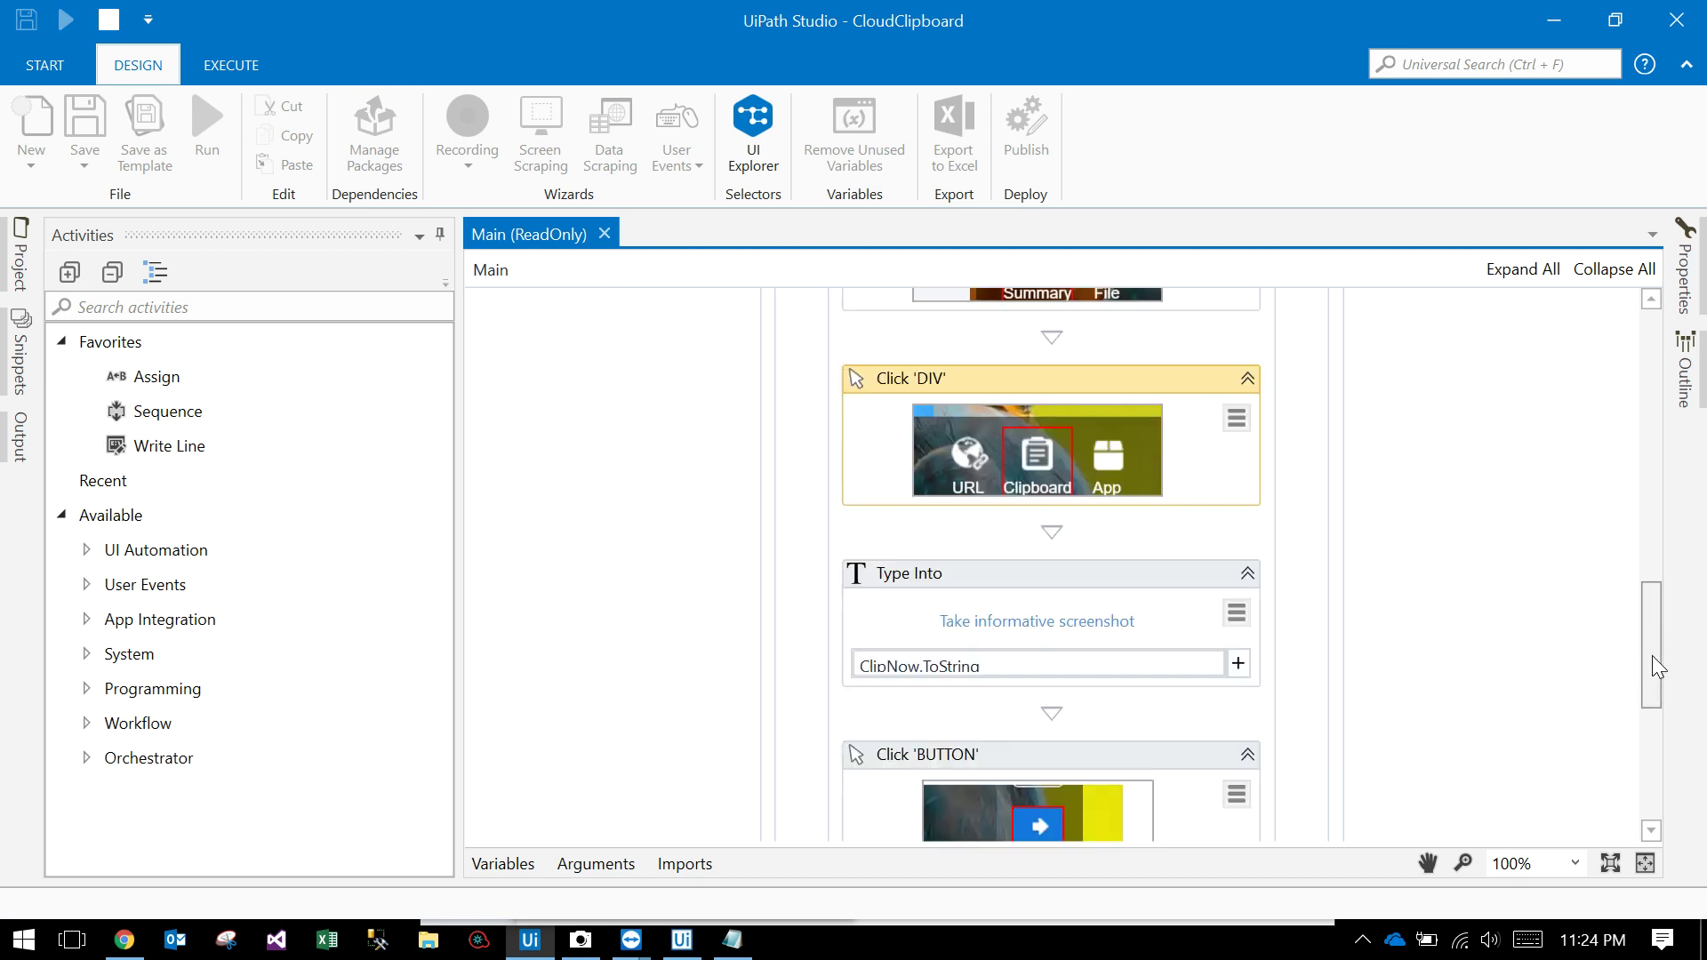
drag(1653, 629, 1653, 674)
click(1161, 475)
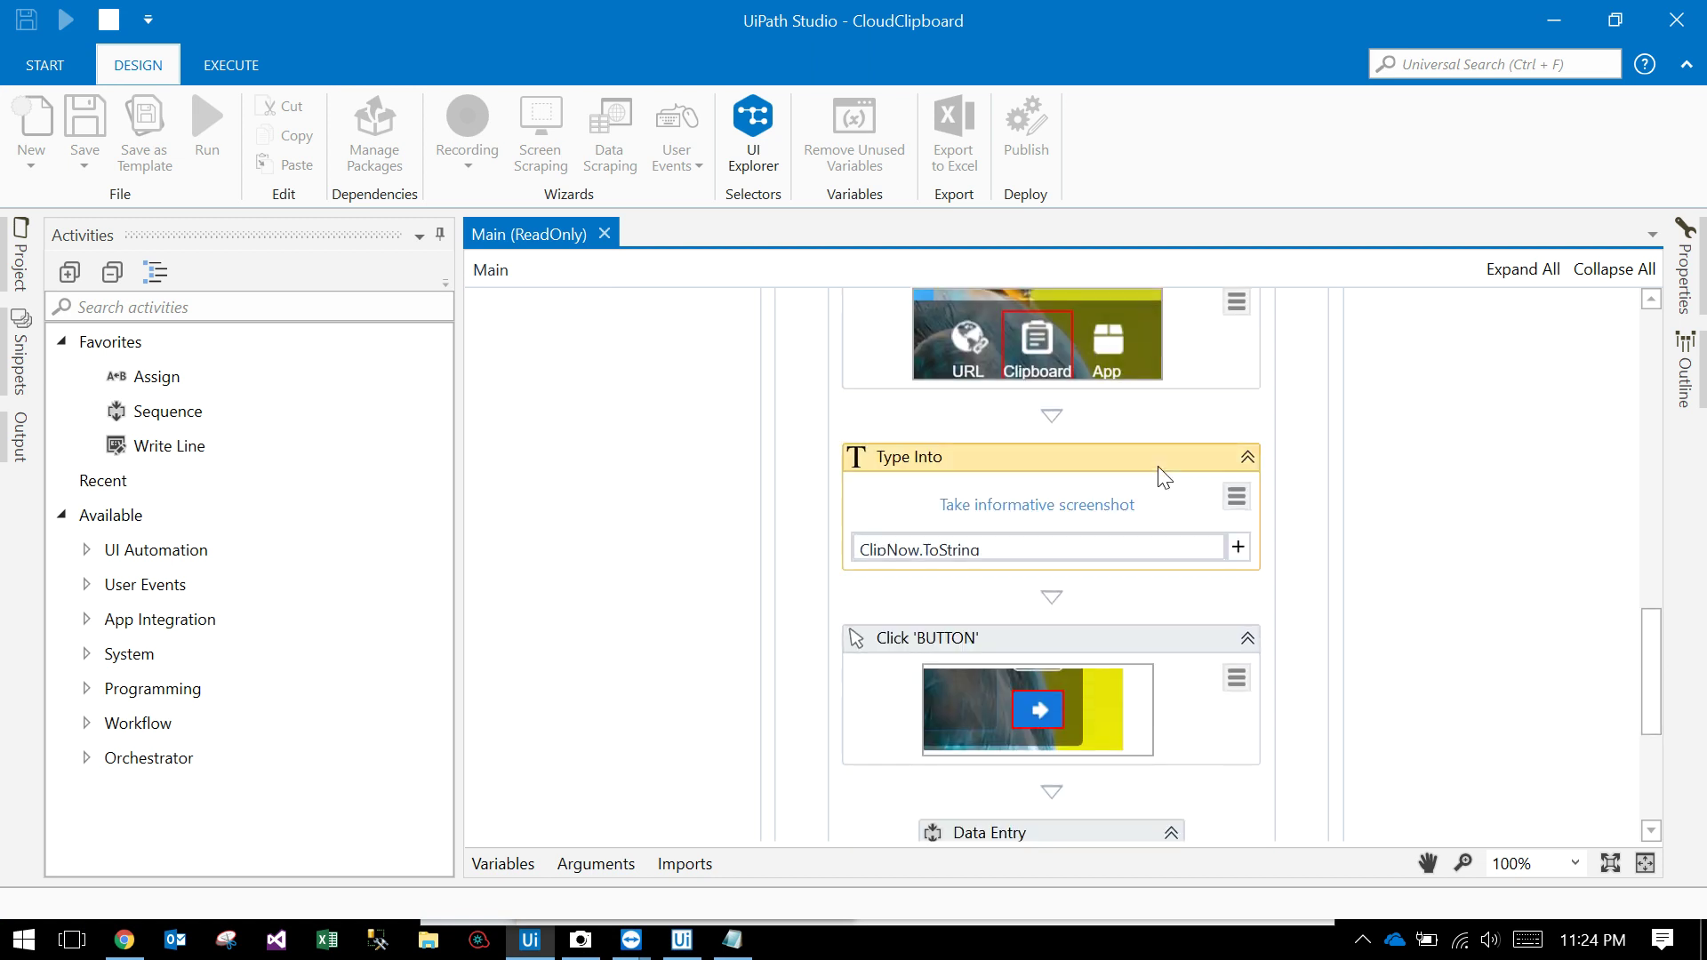
click(1685, 268)
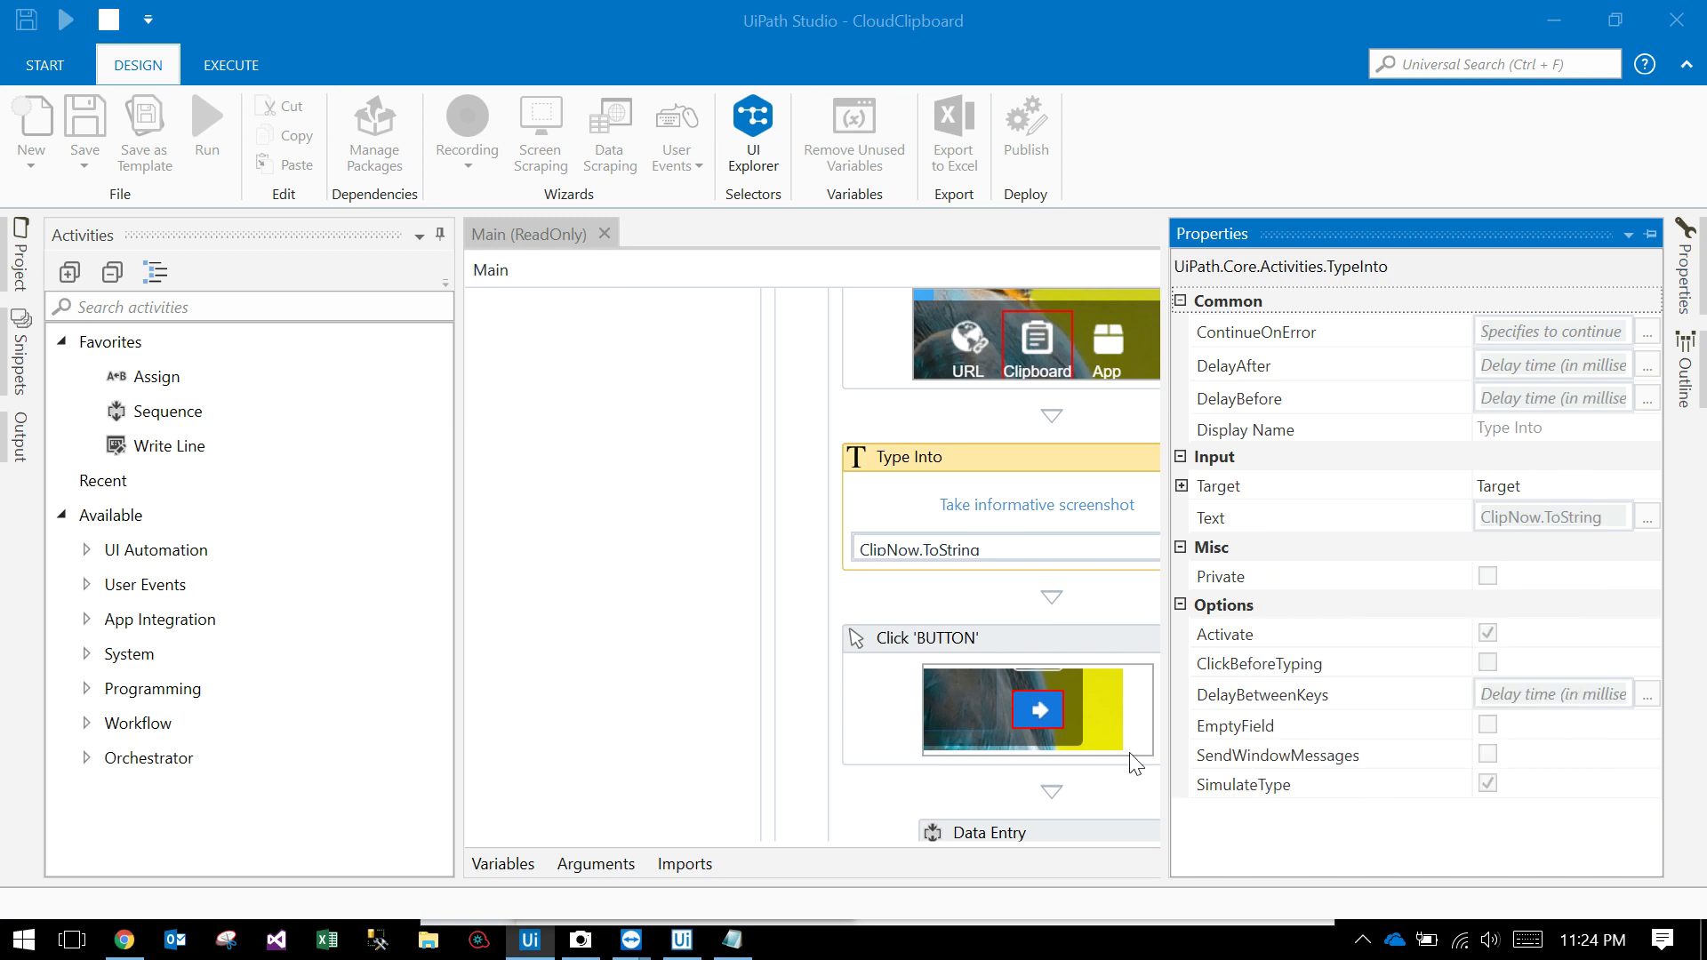
click(1079, 639)
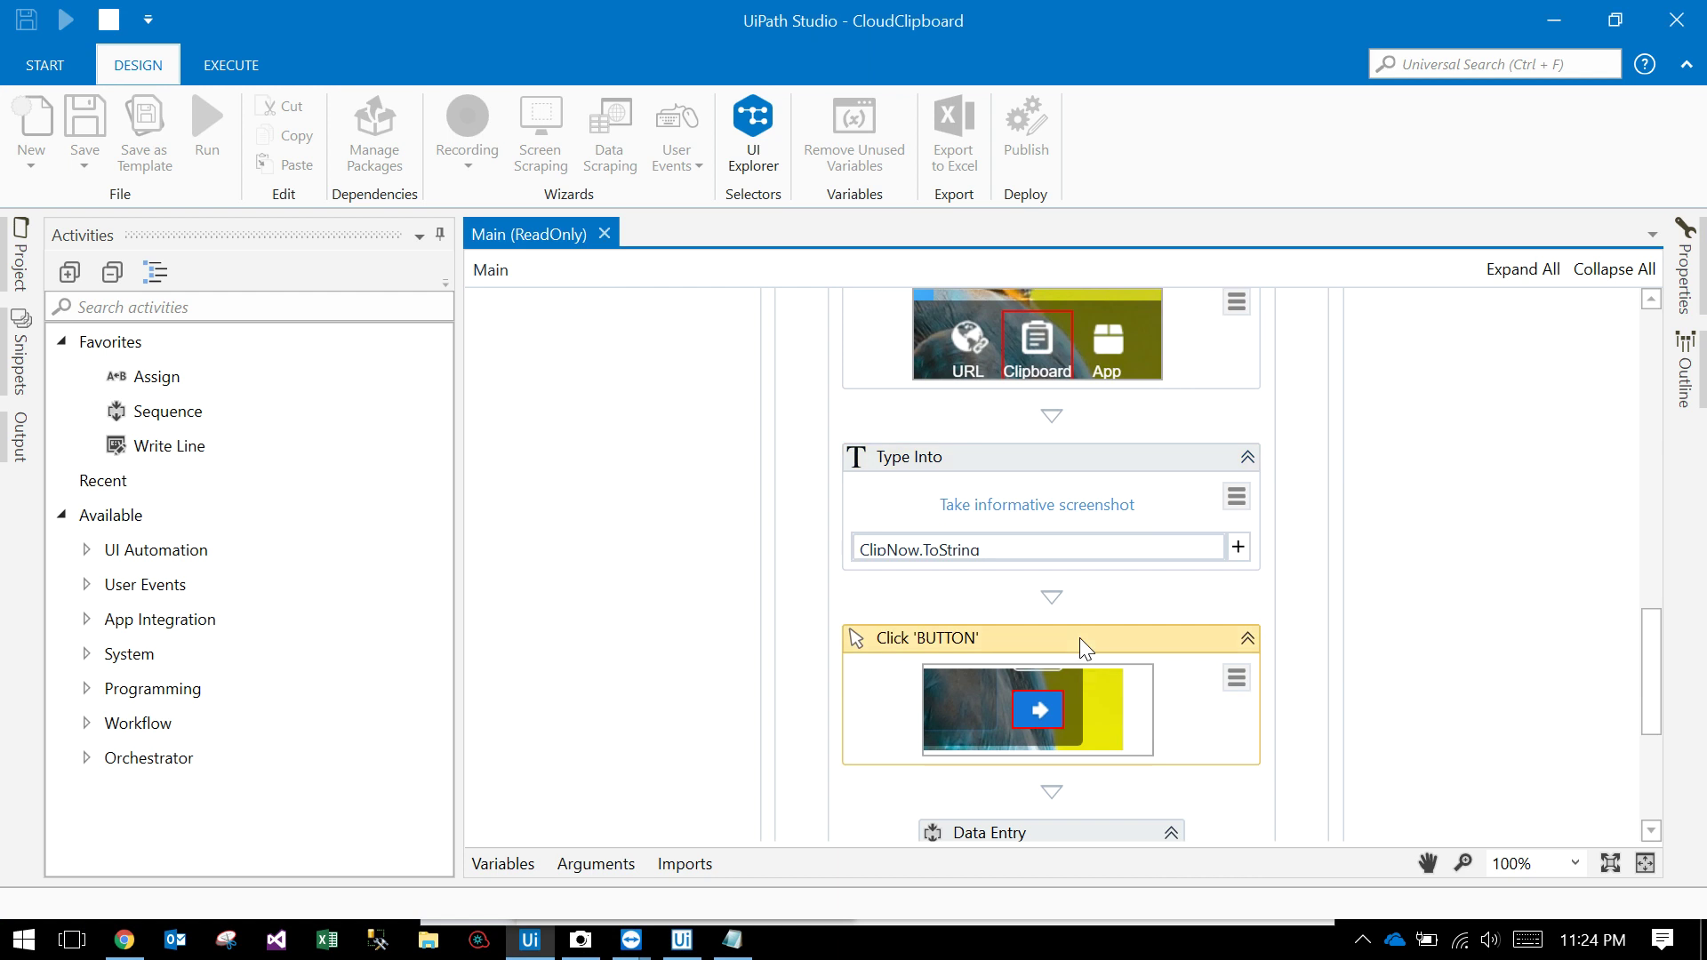
click(1683, 273)
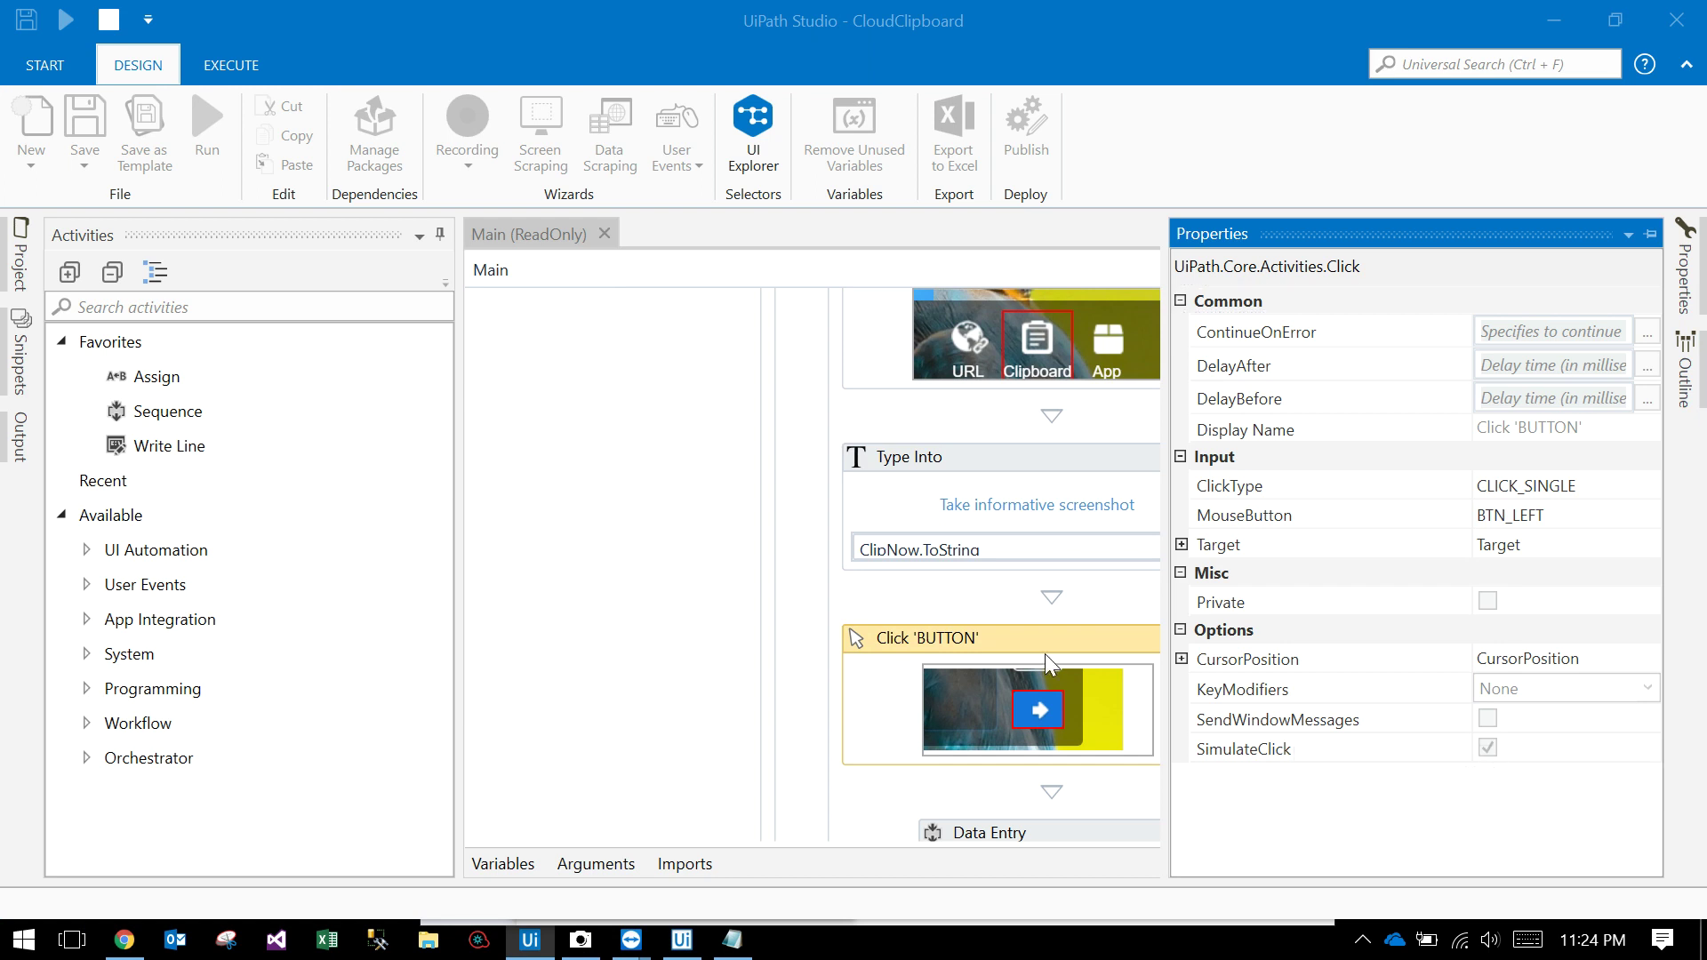
click(991, 480)
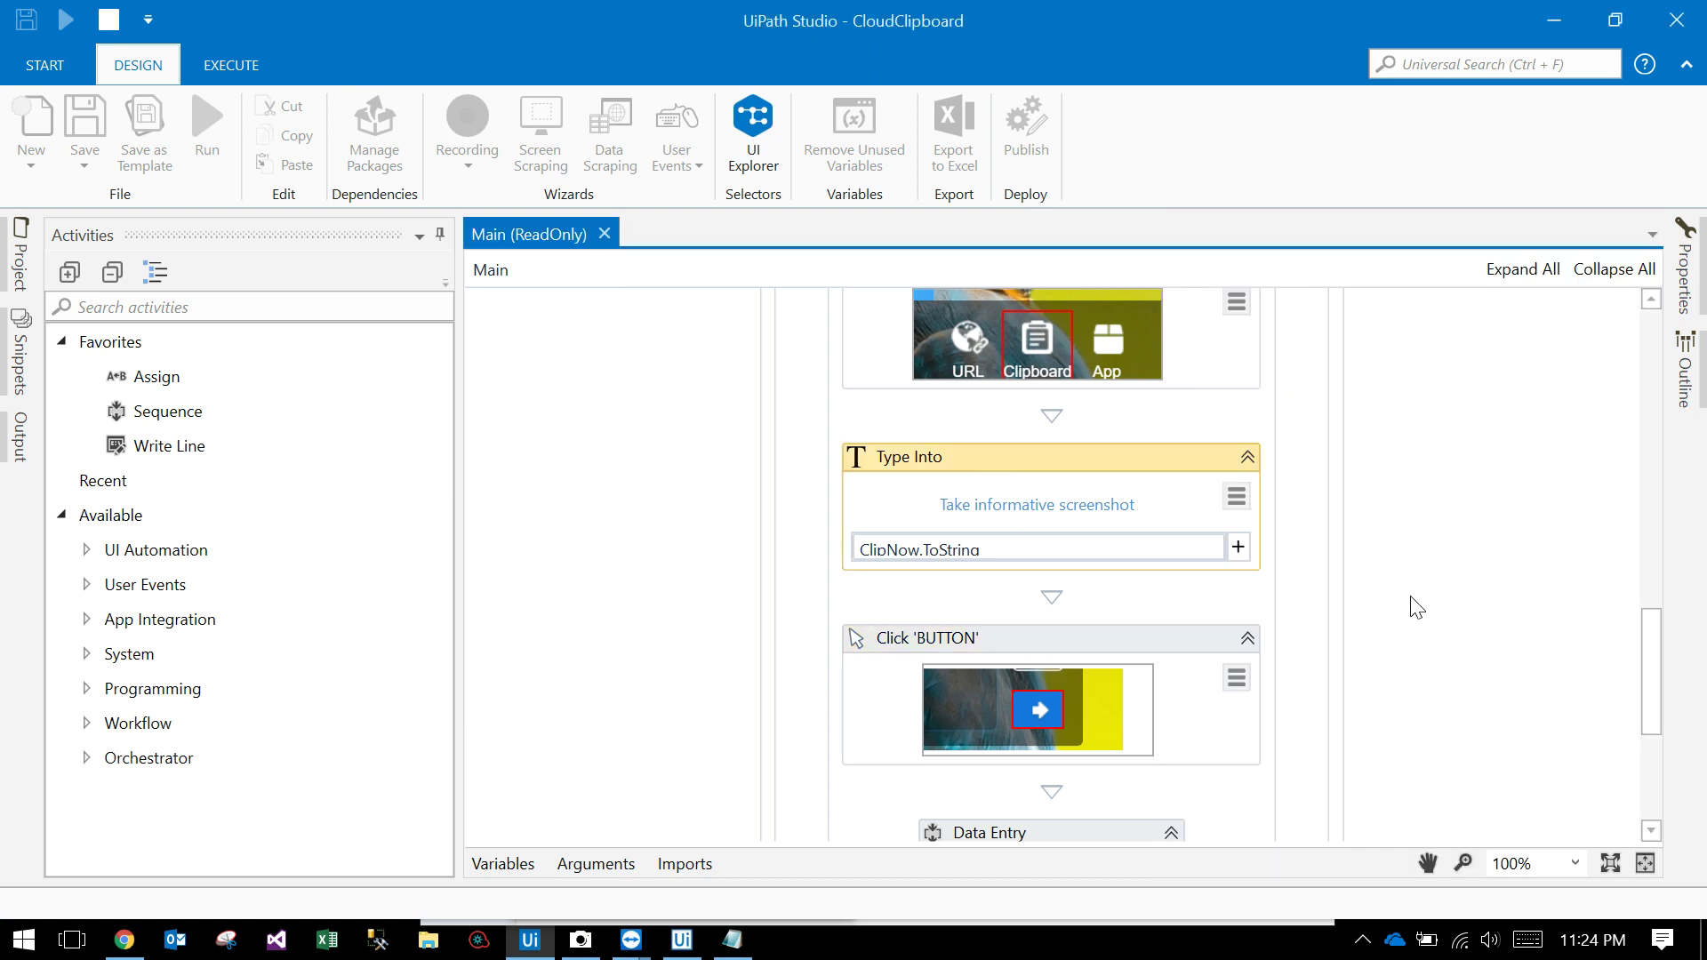
mouse_move(1647, 681)
mouse_down()
mouse_move(1650, 729)
mouse_move(1651, 630)
mouse_up()
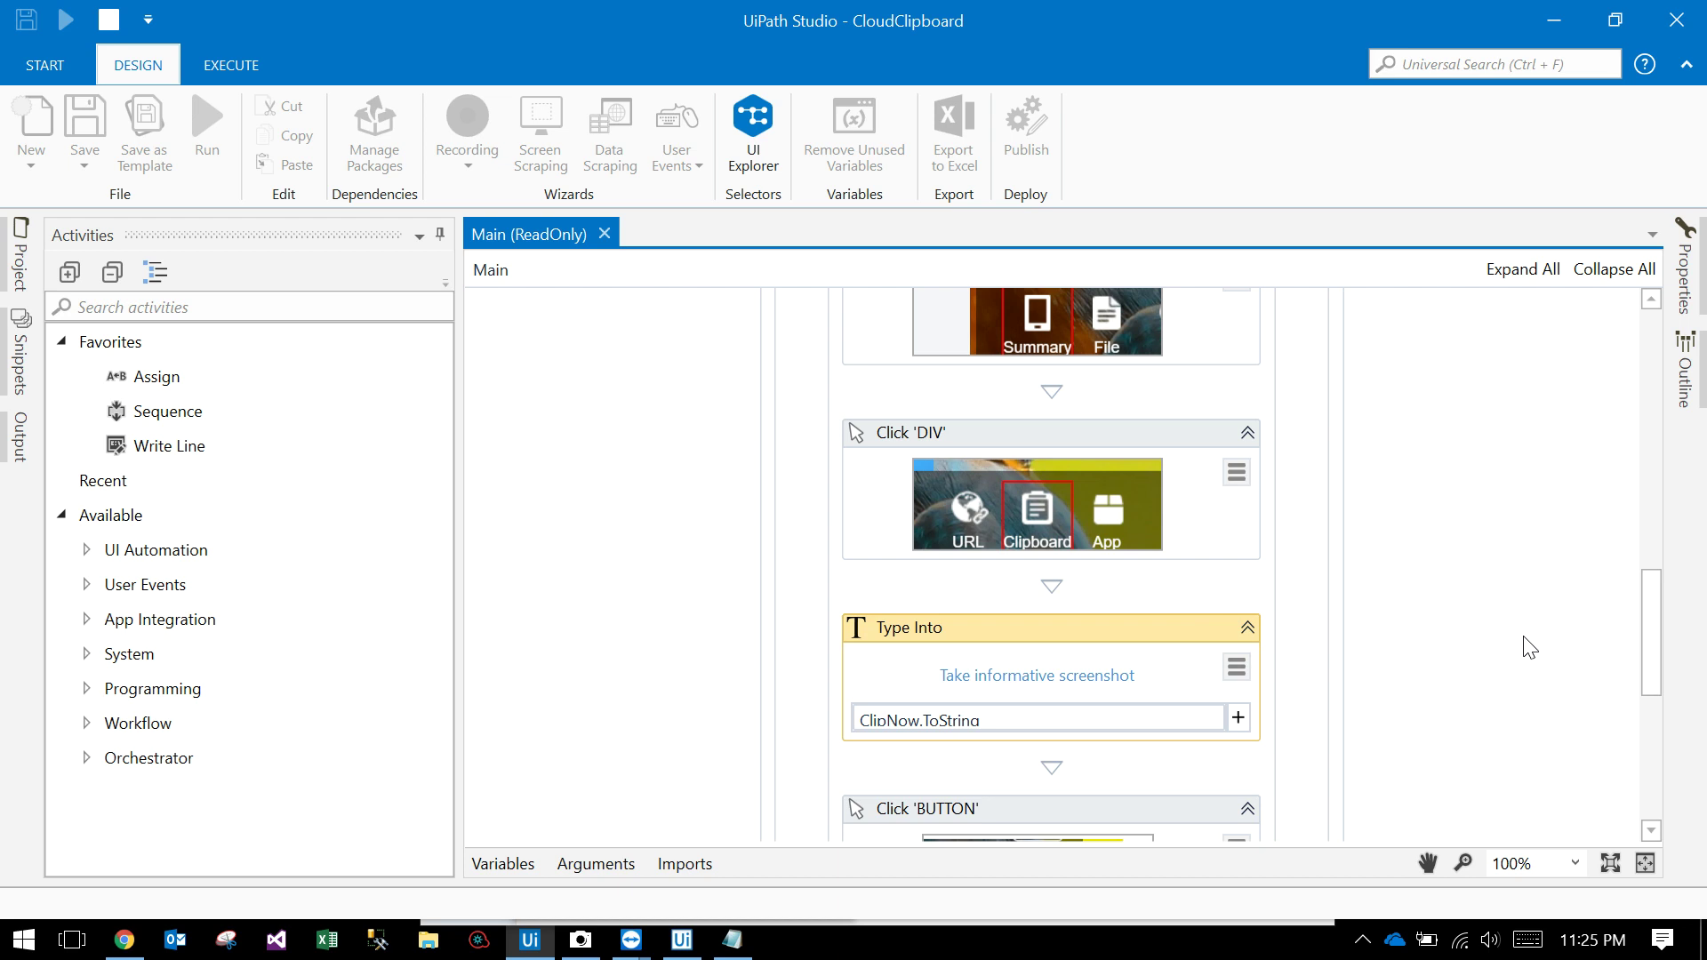
scroll(1107, 825, down, 2)
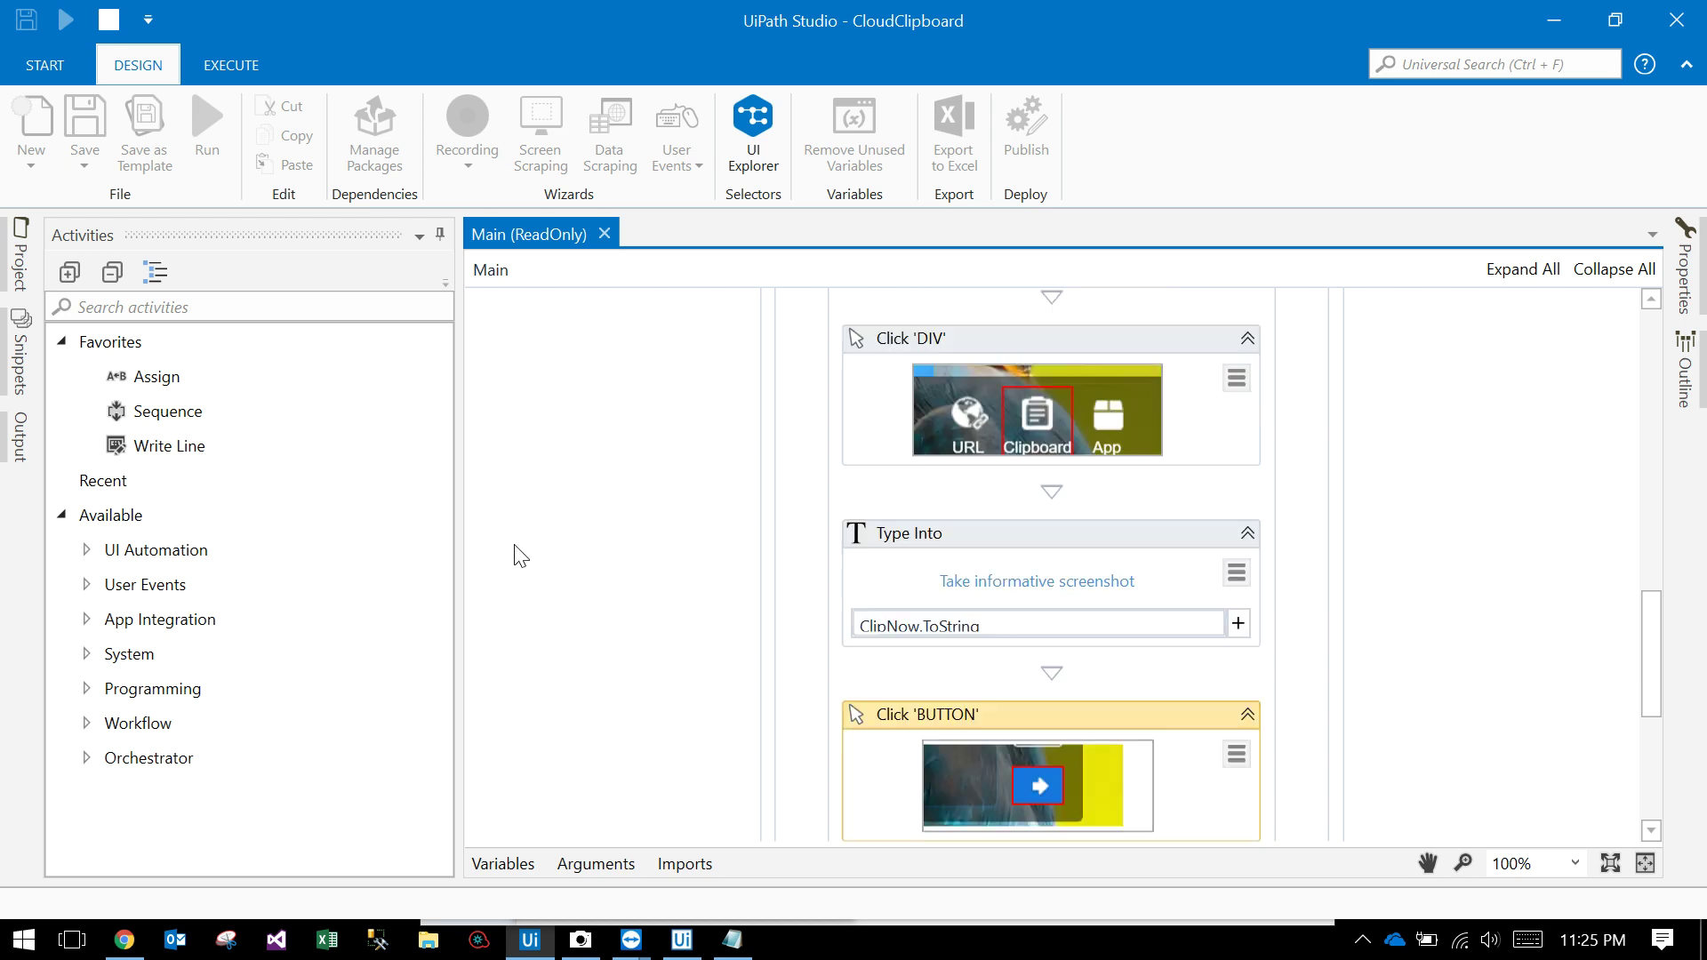
Bring up the AirDroid Web page, Notepad, and the mirrored phone in TeamViewer
click(124, 940)
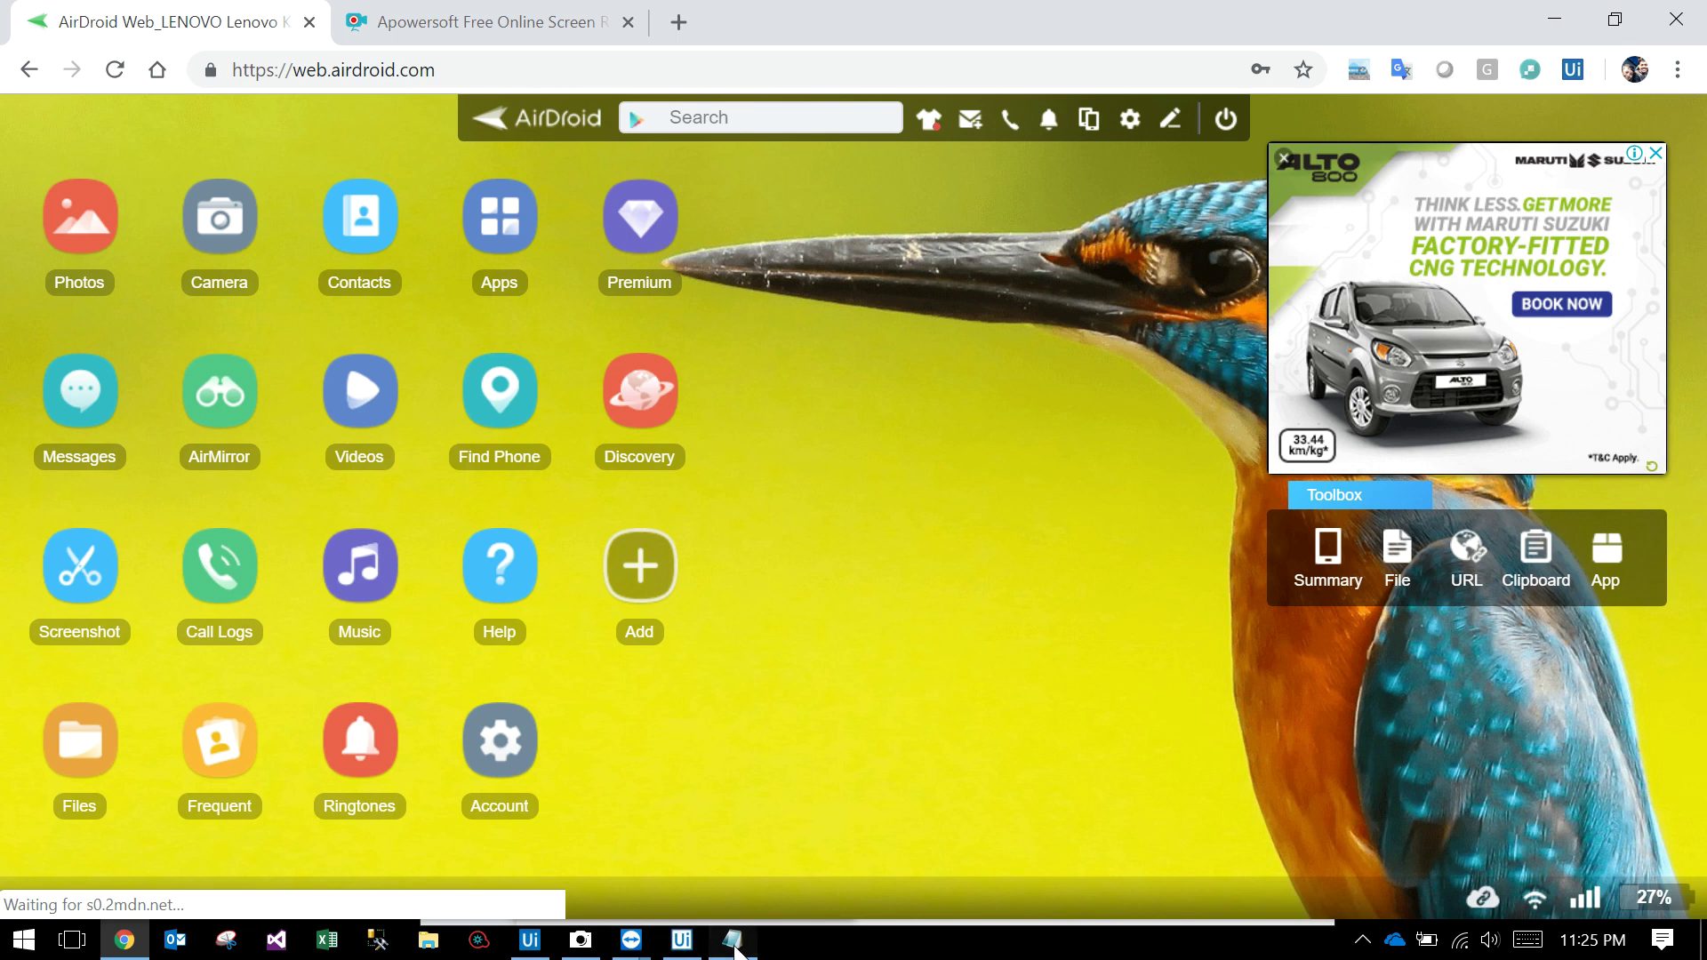
click(732, 942)
mouse_move(632, 940)
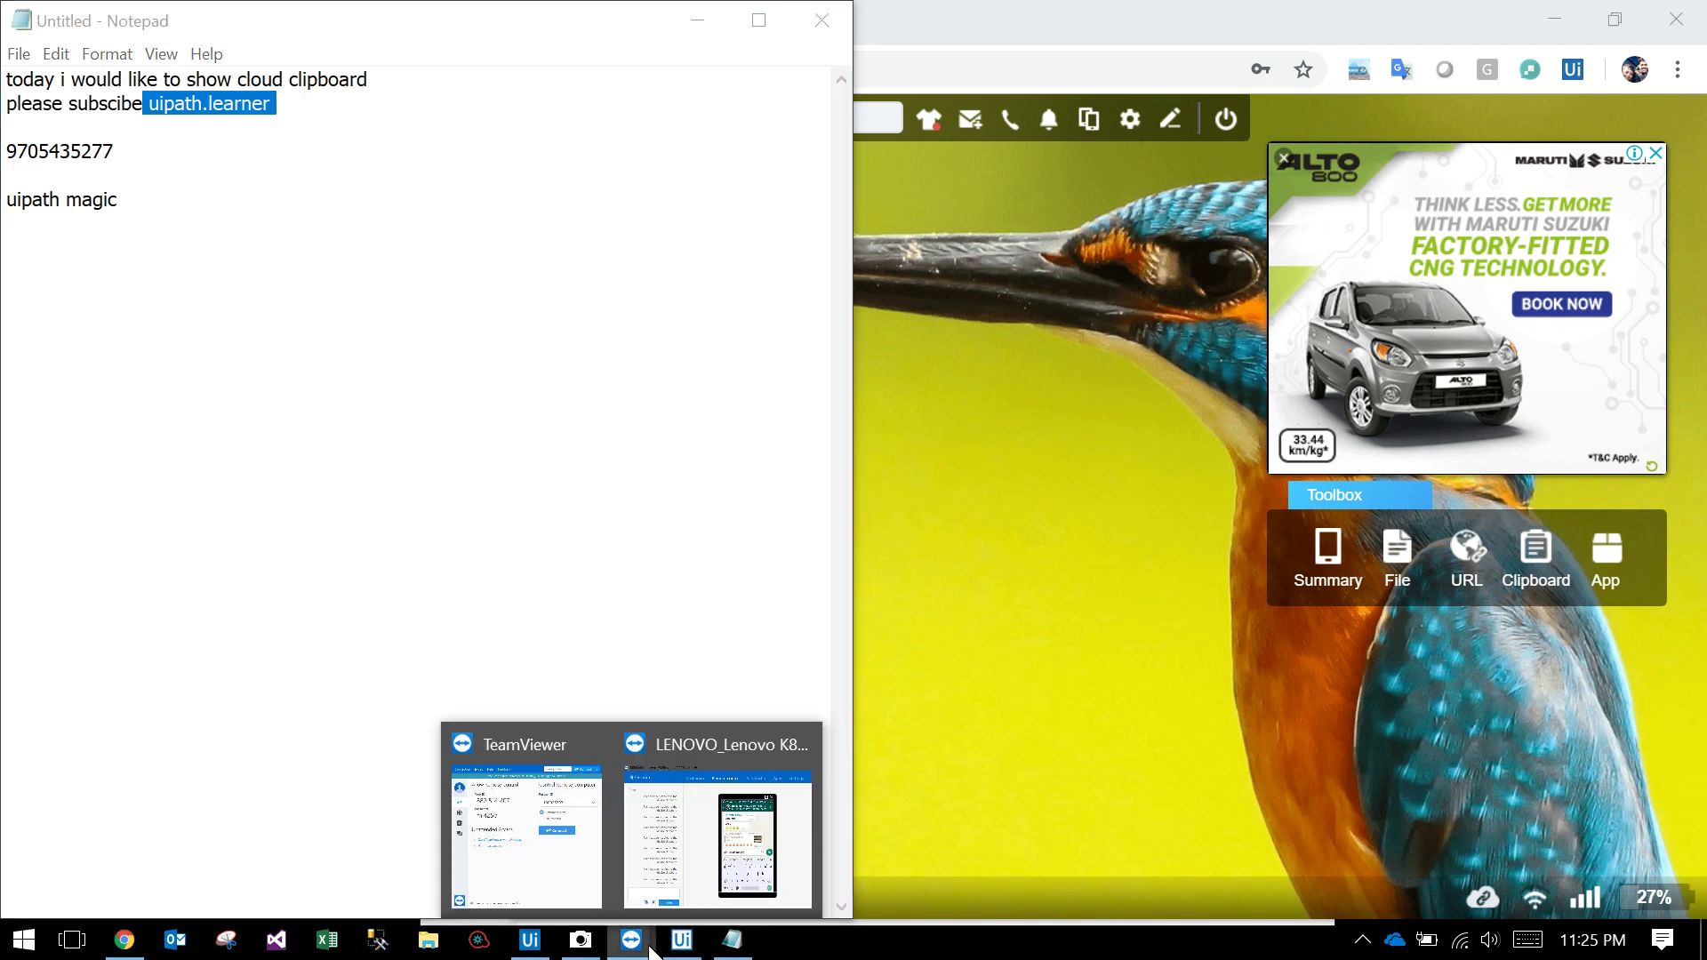
click(700, 838)
Add a 'Thanks for watching' line below 'uipath magic' and copy it
click(351, 335)
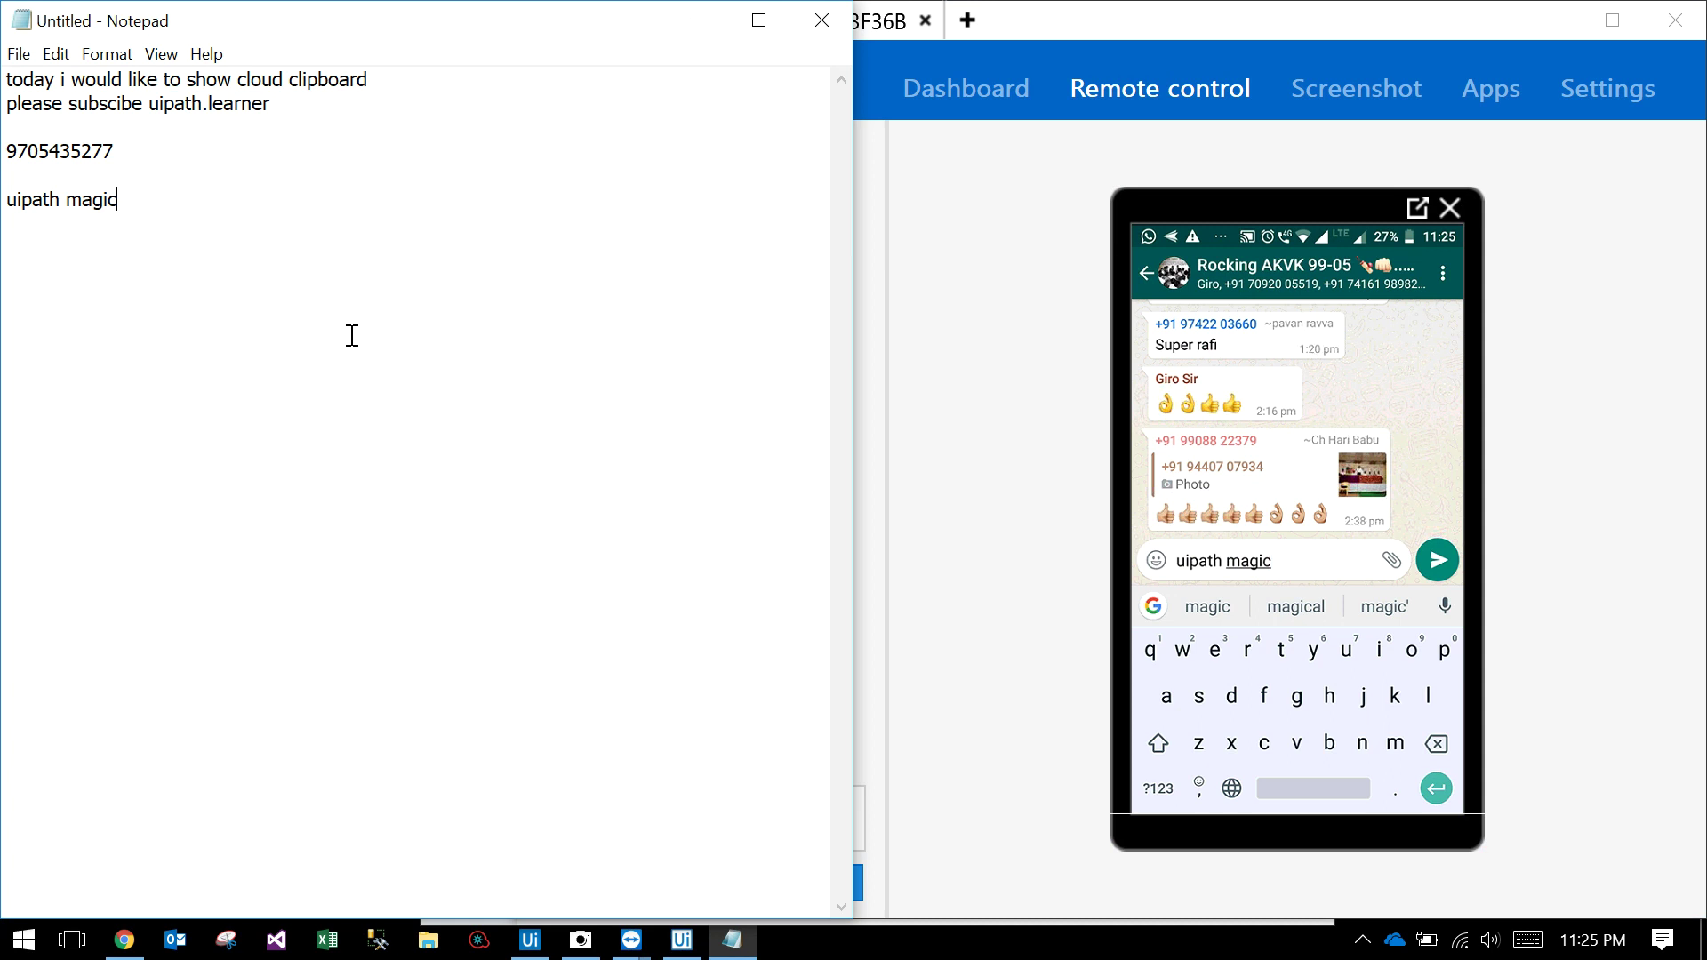
key(Return)
key(Return)
key(Return)
text(Th)
text(anks for w)
text(atching)
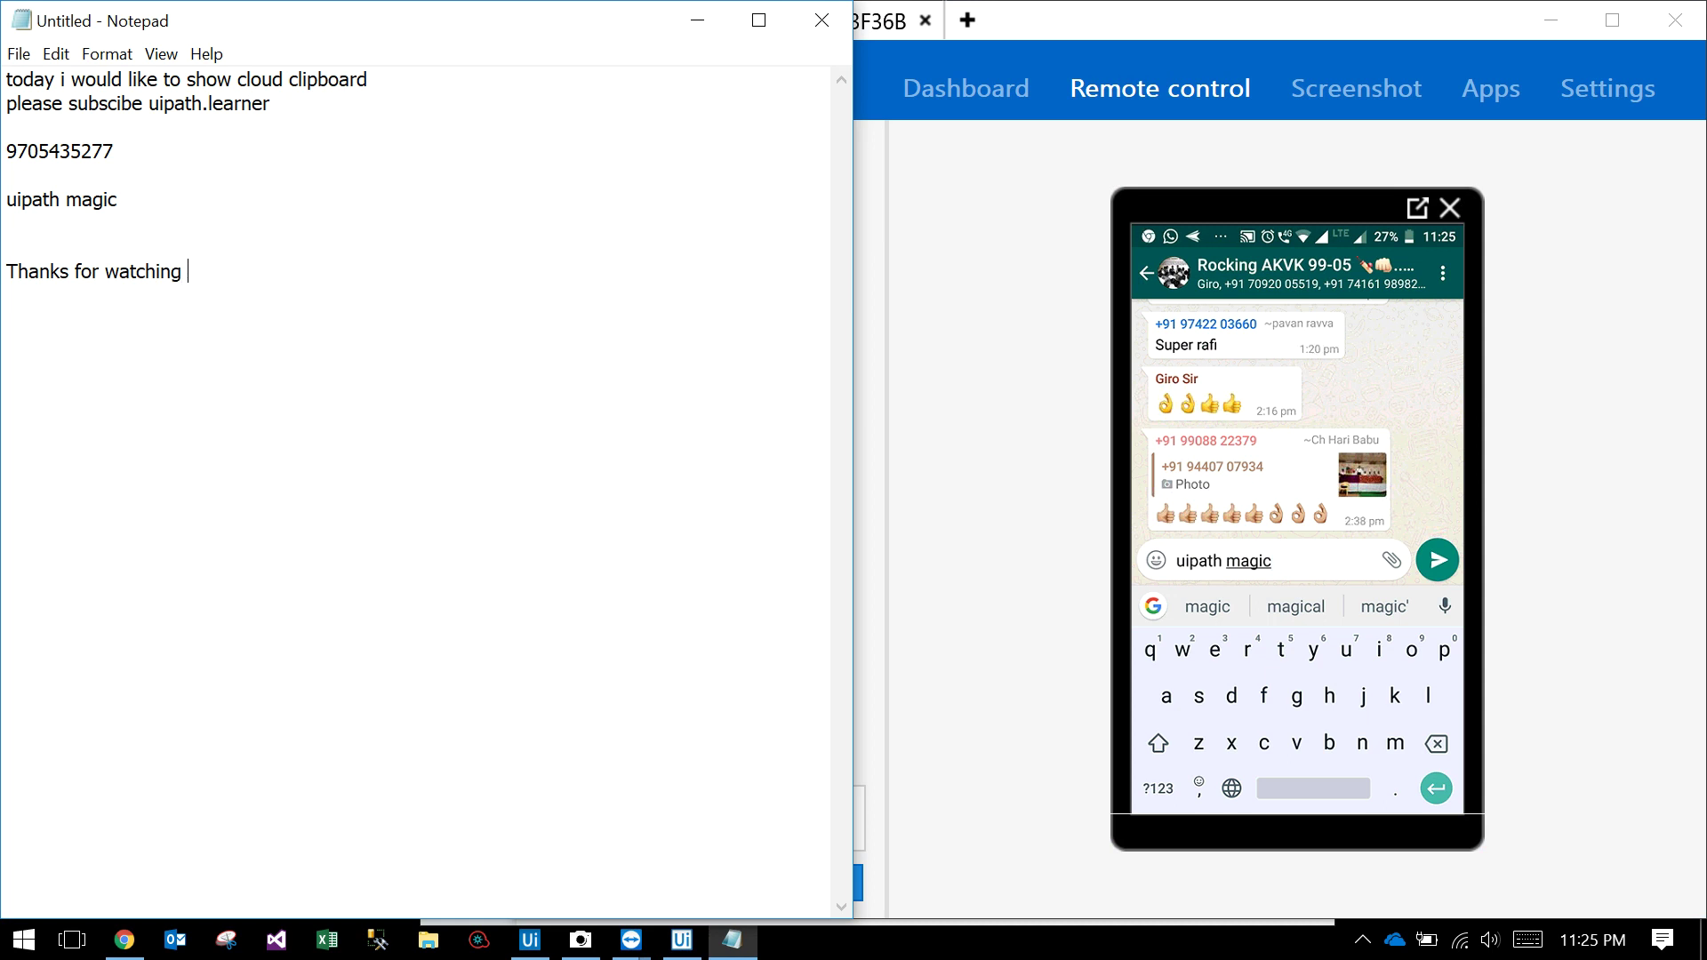
key(shift+Home)
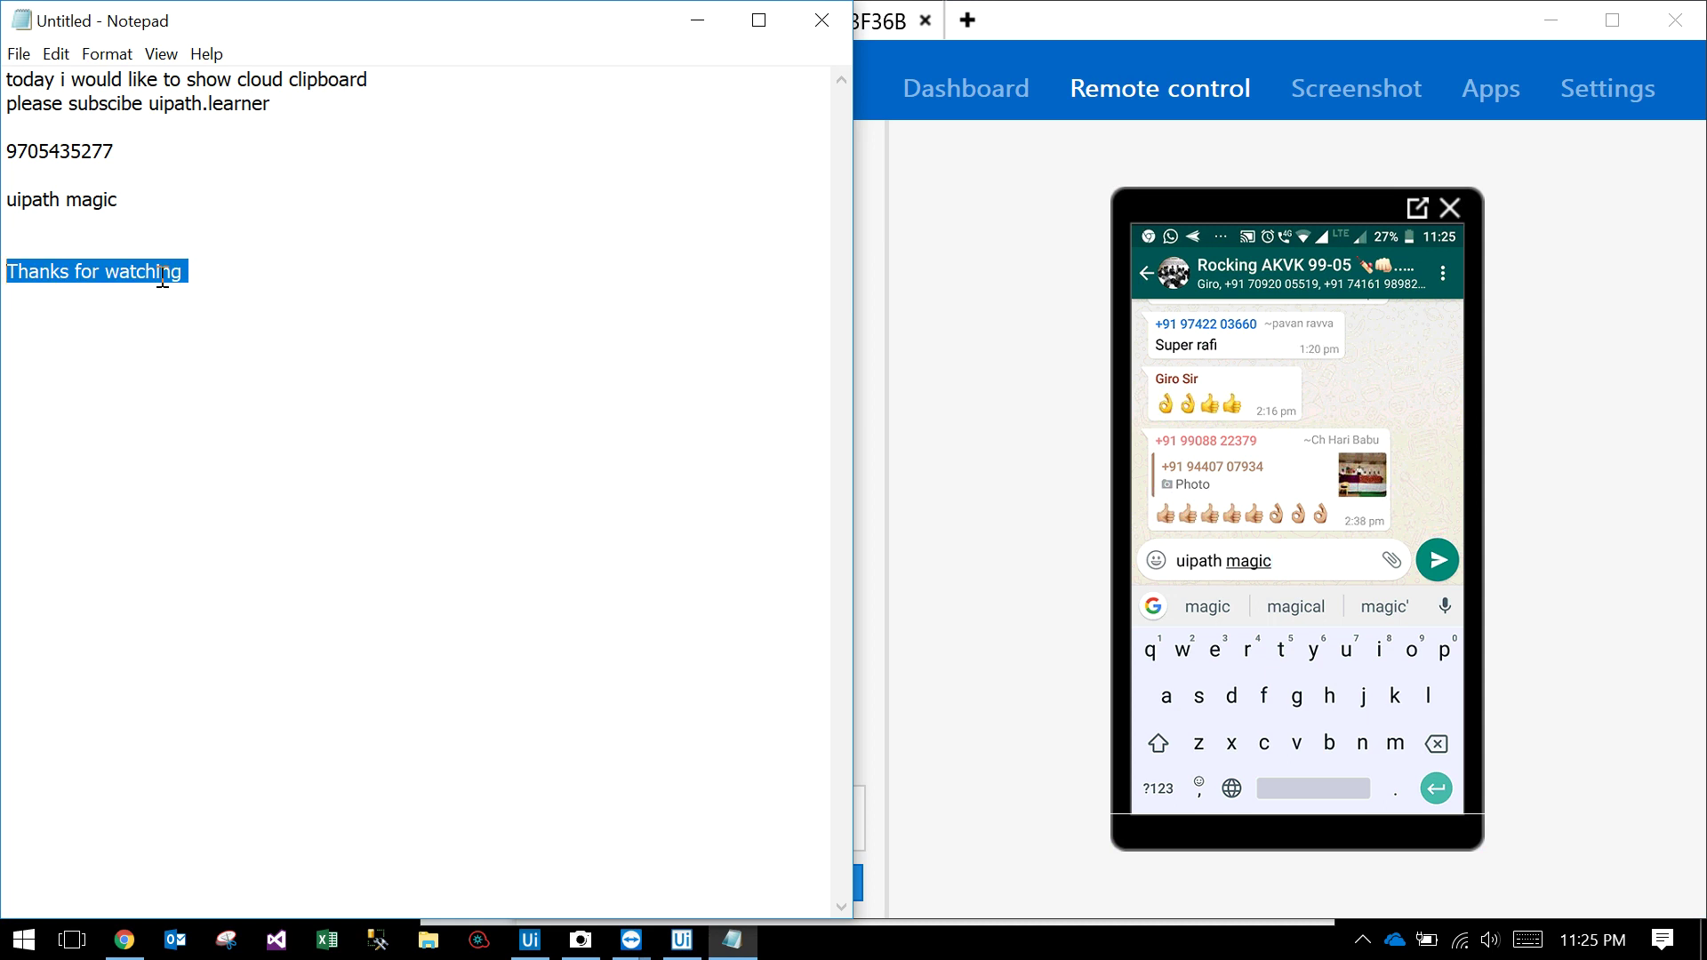
right_click(164, 280)
click(221, 355)
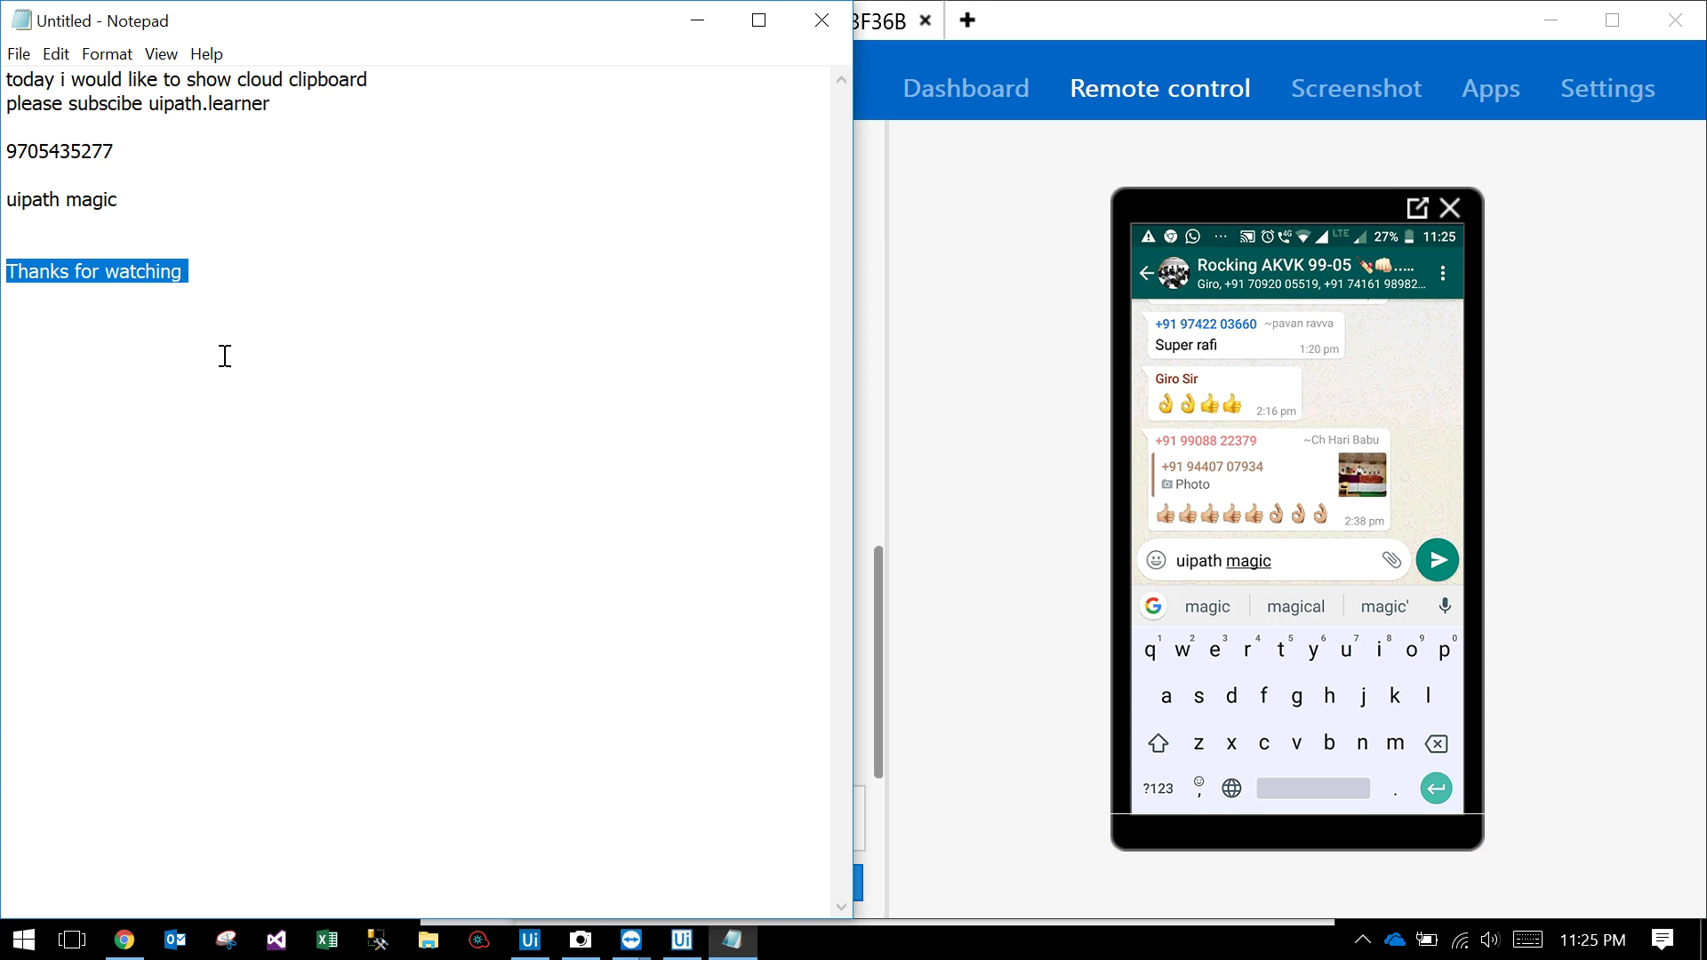